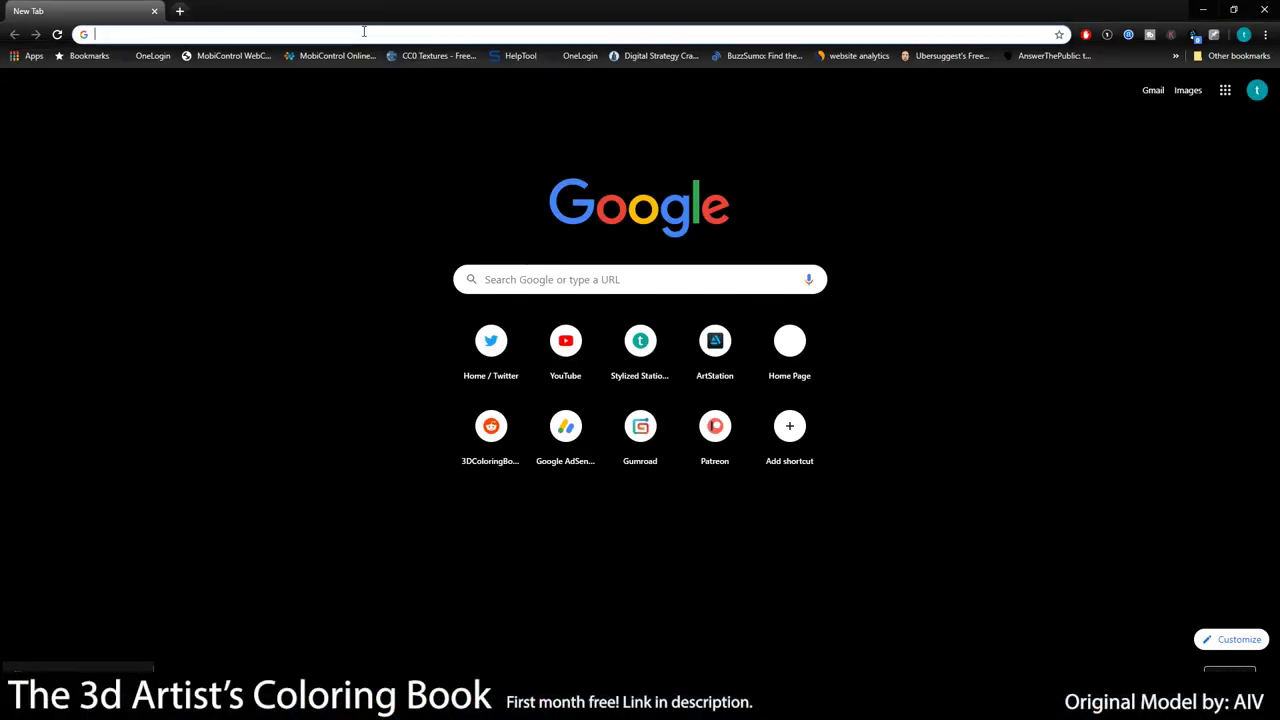
Open My Courses and then the 3D Artist's Coloring Book course curriculum.
type("courses")
key("Return")
left_click(803, 68)
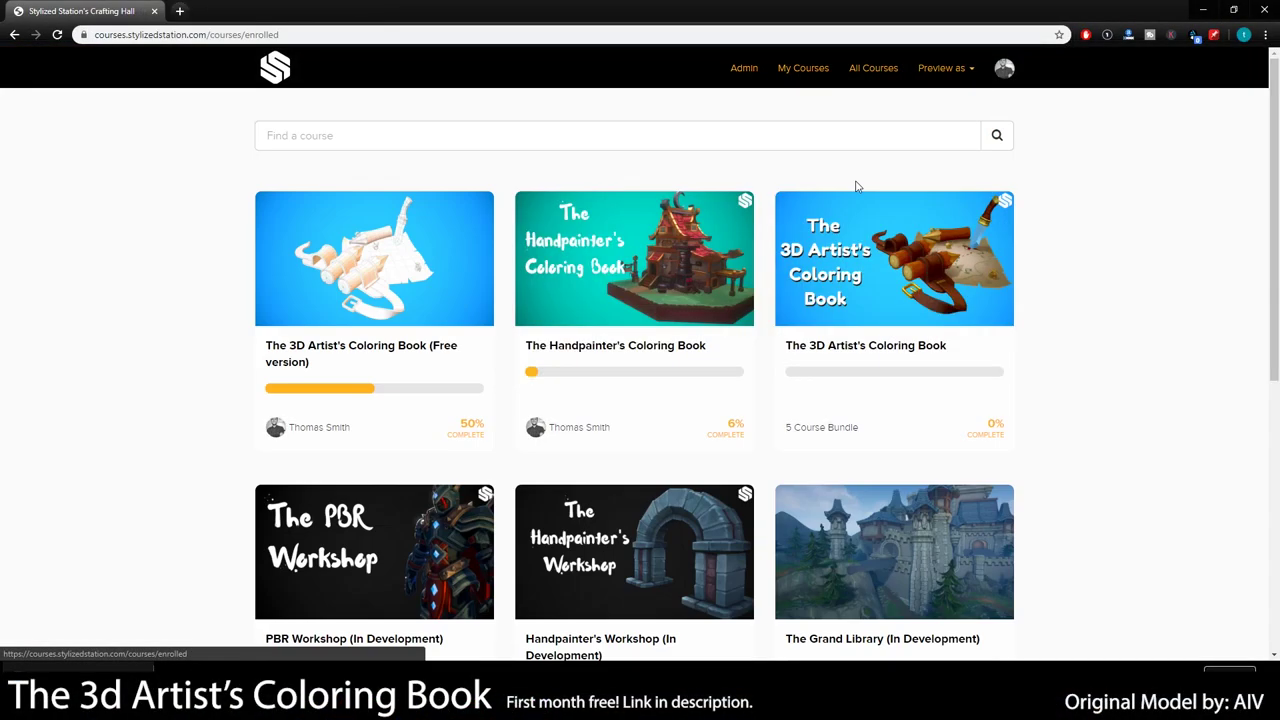
left_click(858, 258)
left_click(619, 637)
Scroll the Week 2: Realistic Chest lecture down to the RealisticChest_Blank.spp download.
scroll(810, 385, "down", 10)
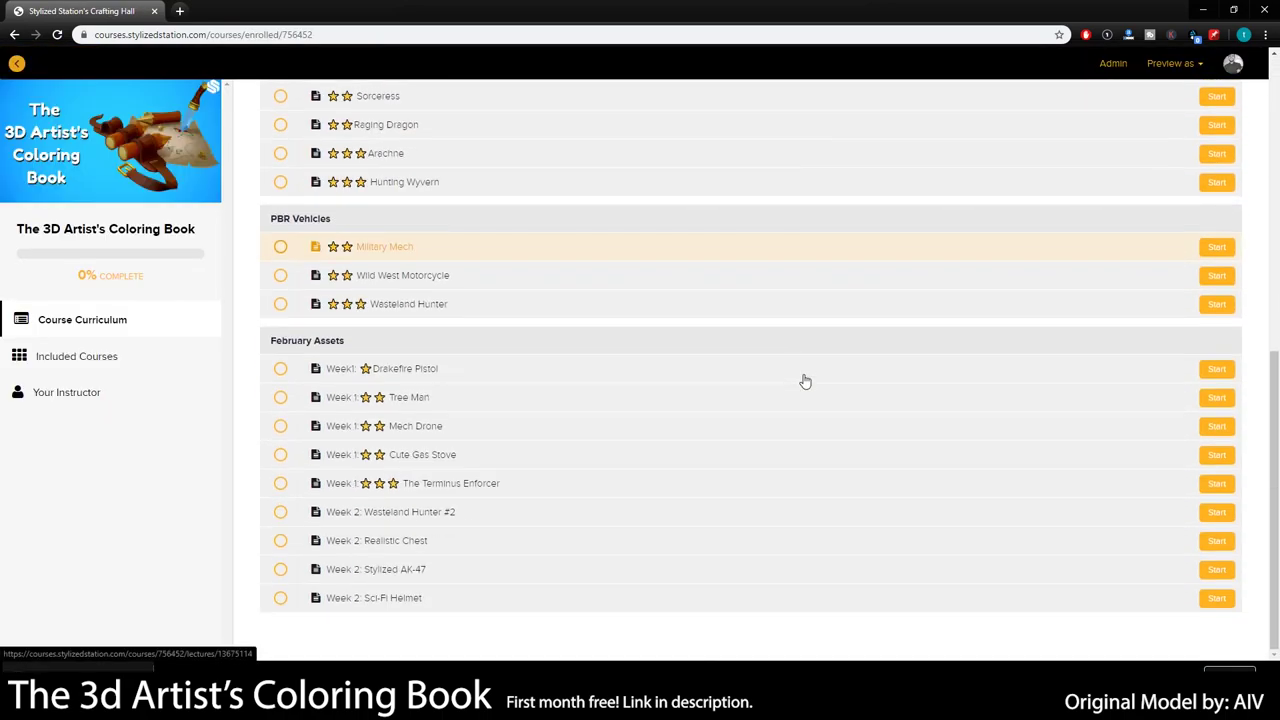
scroll(323, 443, "down", 2)
scroll(403, 340, "down", 4)
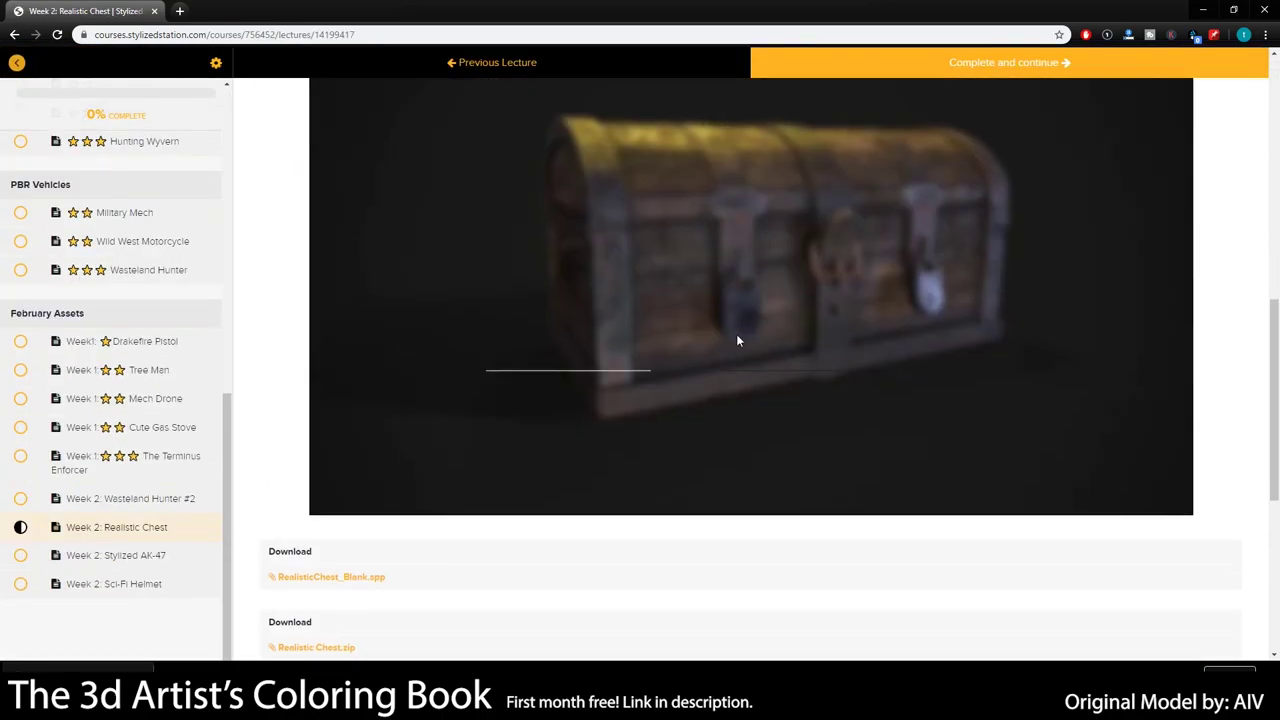
left_click_drag(783, 413, 759, 391)
scroll(350, 180, "down", 5)
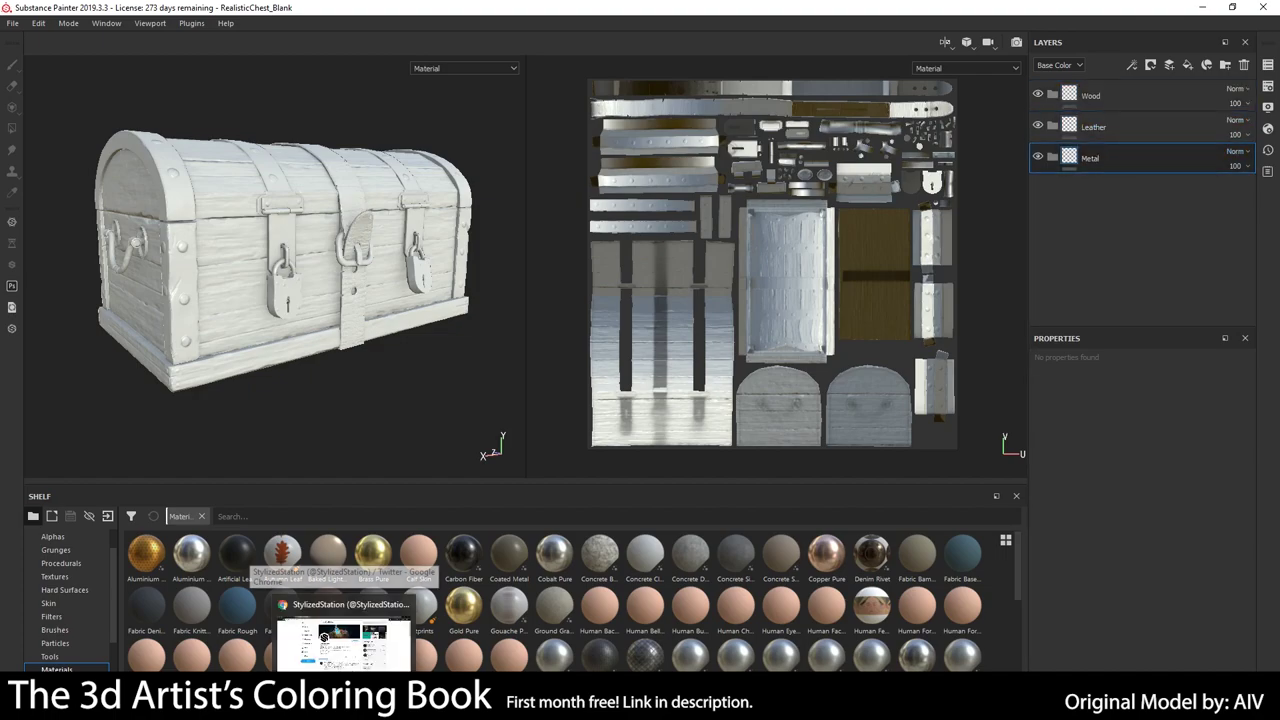
Add a fill layer above Wood and give it a dark reddish-brown base colour.
left_click(1187, 64)
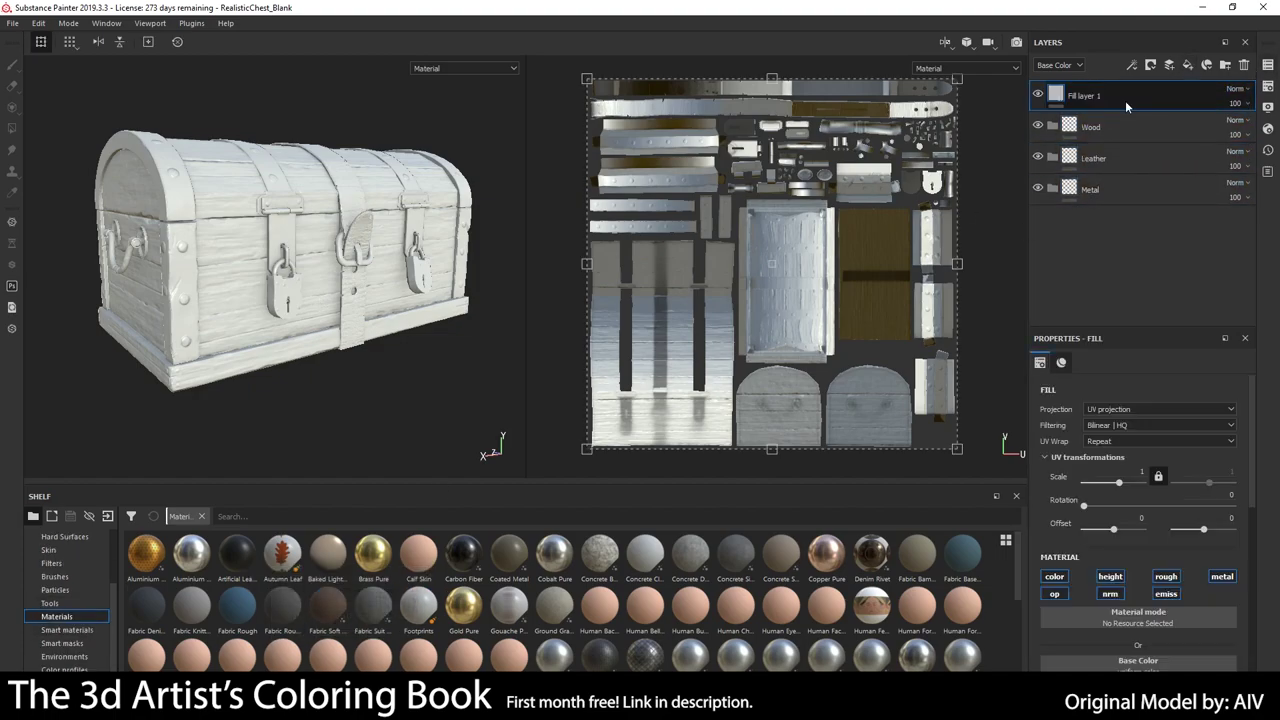
scroll(1110, 568, "down", 4)
left_click(1138, 485)
left_click_drag(1200, 609, 1173, 607)
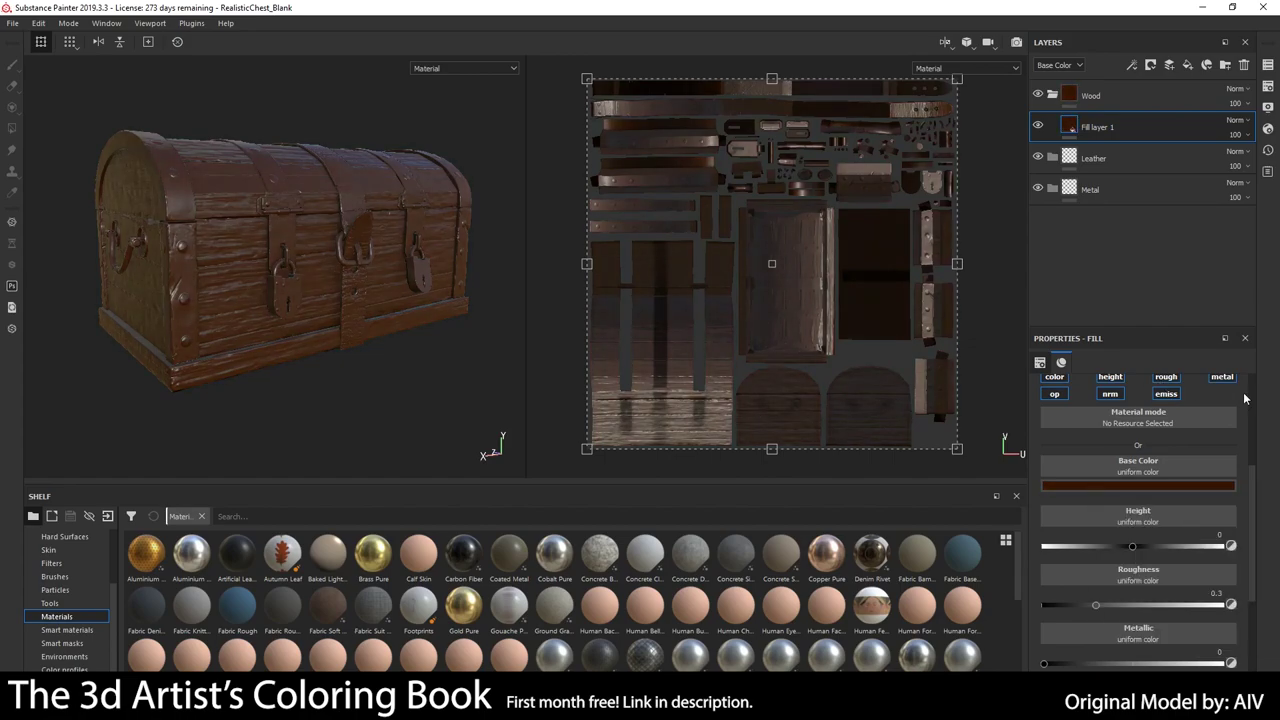
scroll(1245, 399, "up", 1)
scroll(1158, 567, "down", 2)
scroll(1136, 551, "up", 2)
left_click(1138, 525)
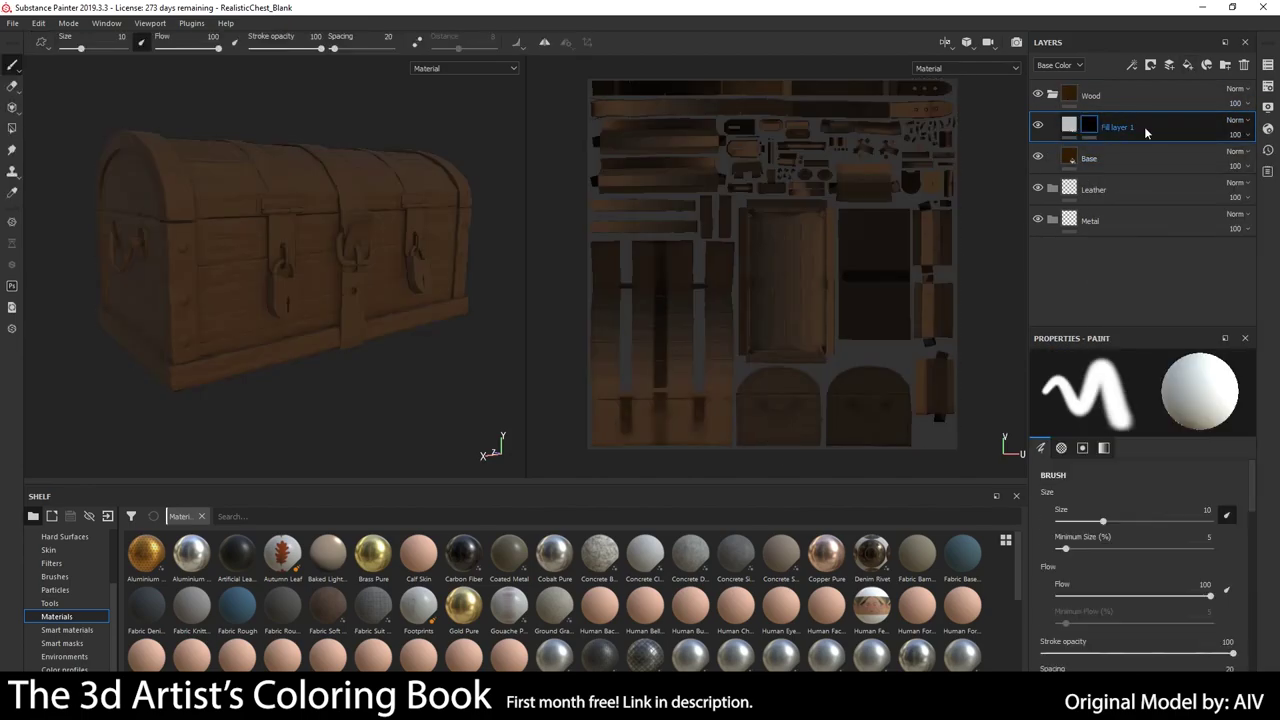
Add a Mask Editor generator to the second fill layer's mask.
left_click(1107, 394)
left_click(1140, 517)
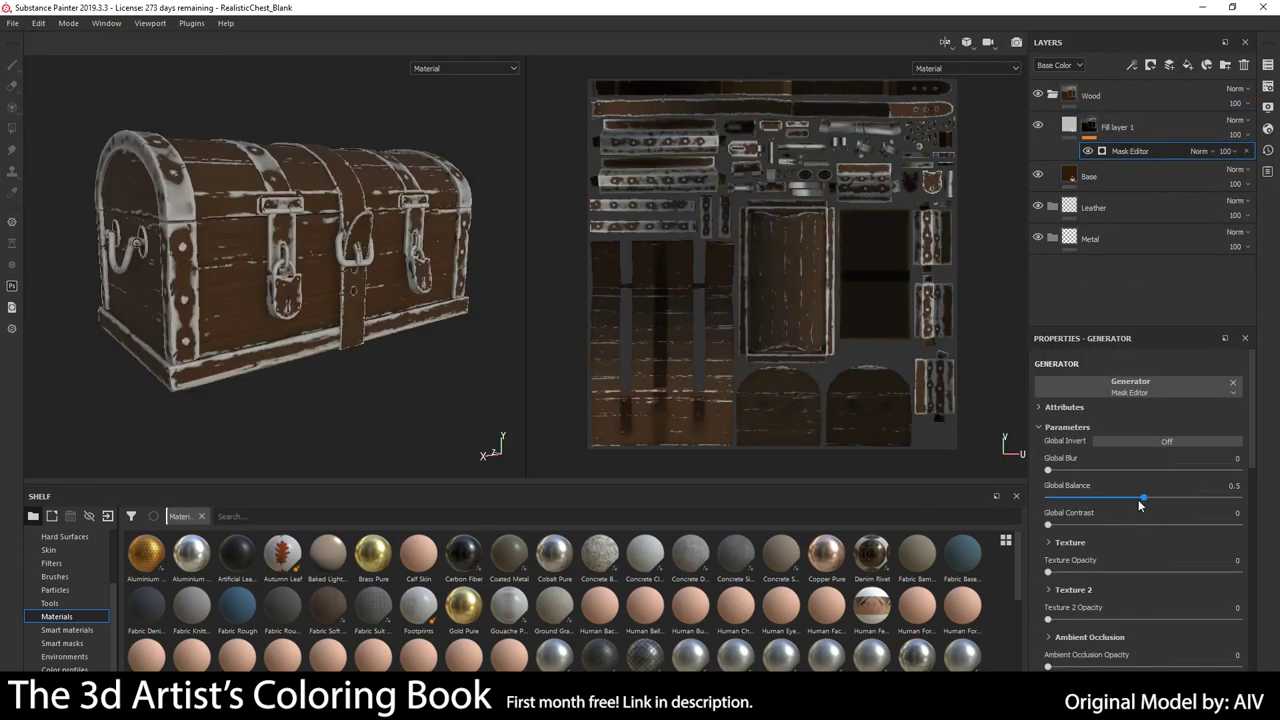
left_click(1267, 66)
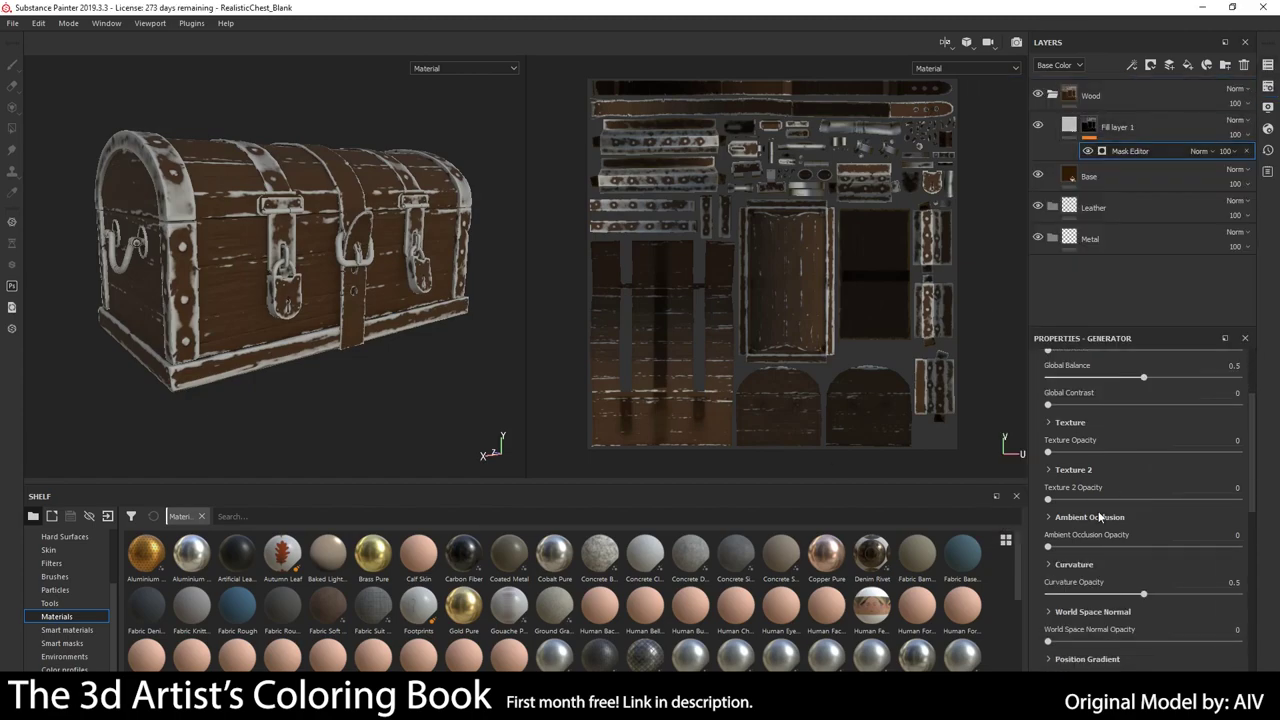
scroll(1122, 442, "down", 5)
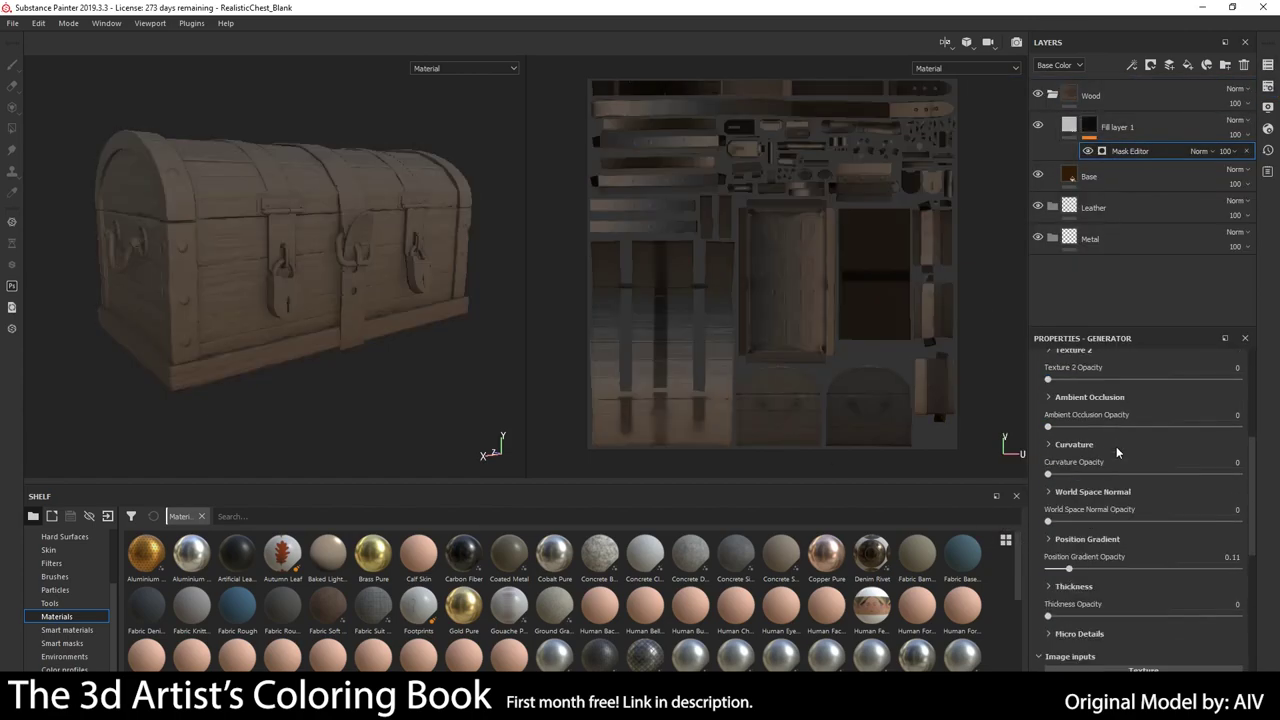
scroll(1213, 499, "down", 2)
scroll(1138, 443, "up", 10)
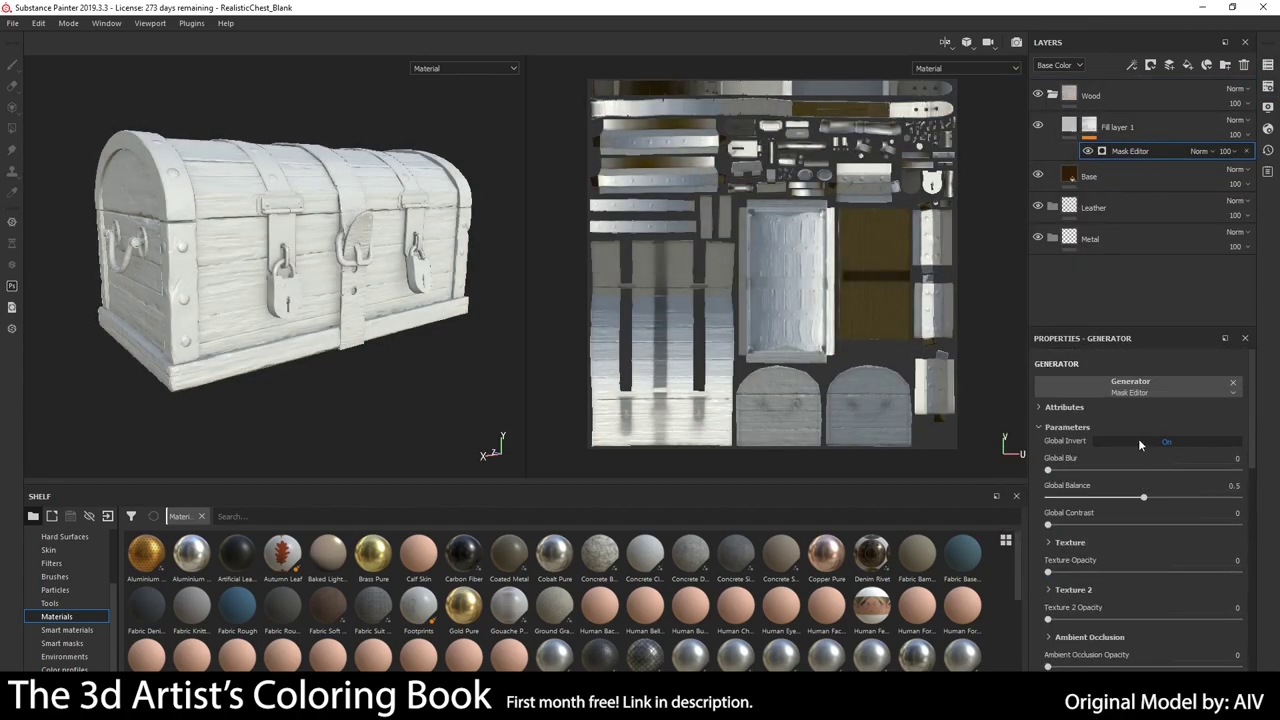
scroll(1138, 443, "down", 5)
Max out Position Gradient opacity, then switch to Ambient Occlusion with Global Invert on.
left_click(1051, 531)
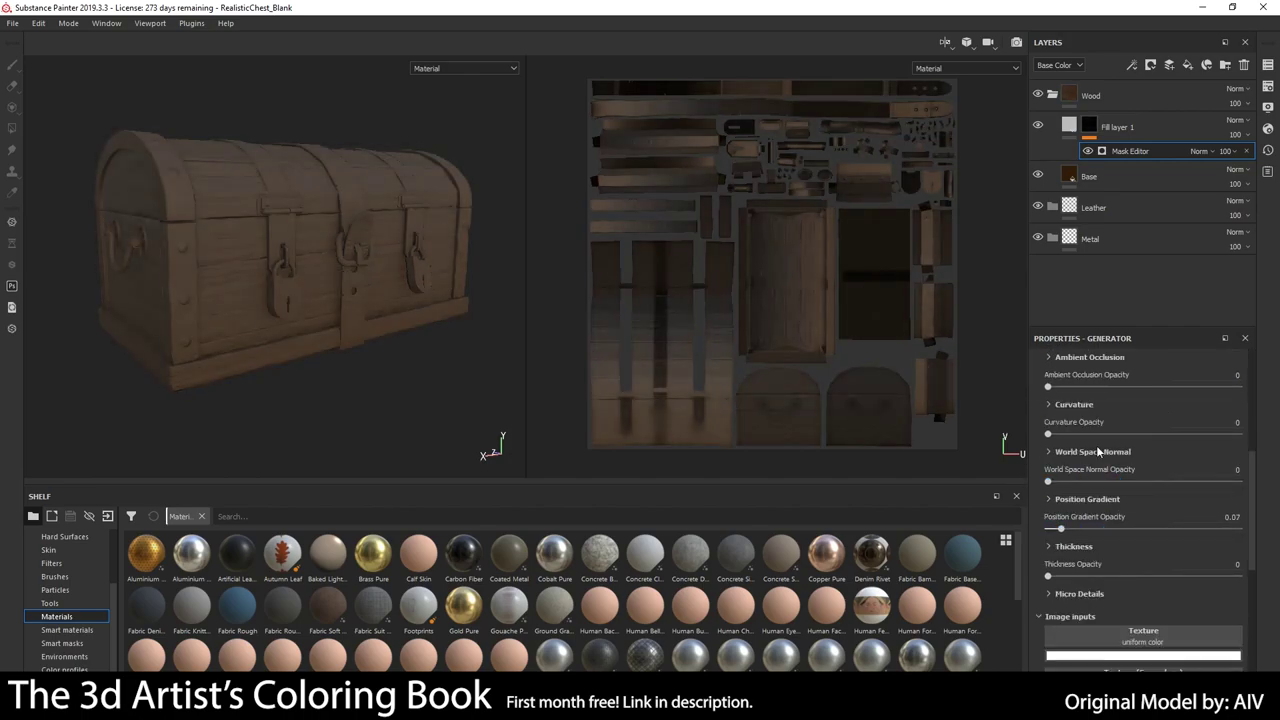
left_click_drag(1060, 528, 1238, 528)
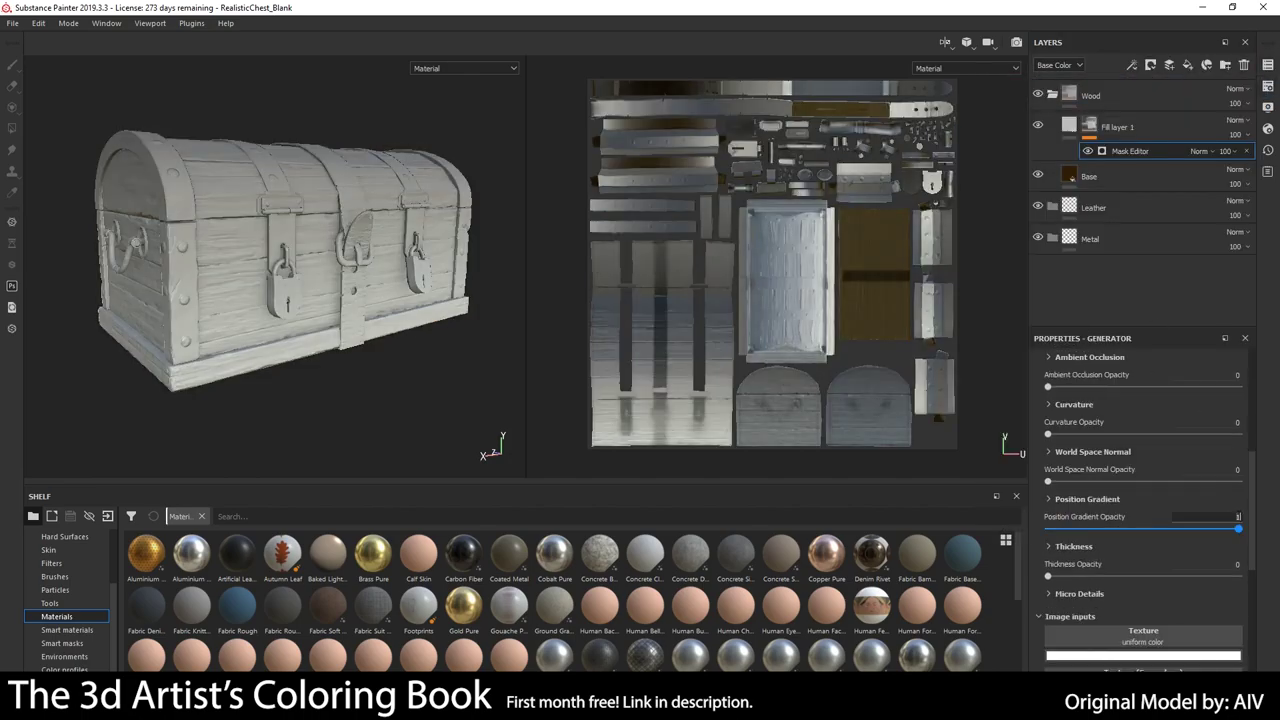
left_click(1213, 547)
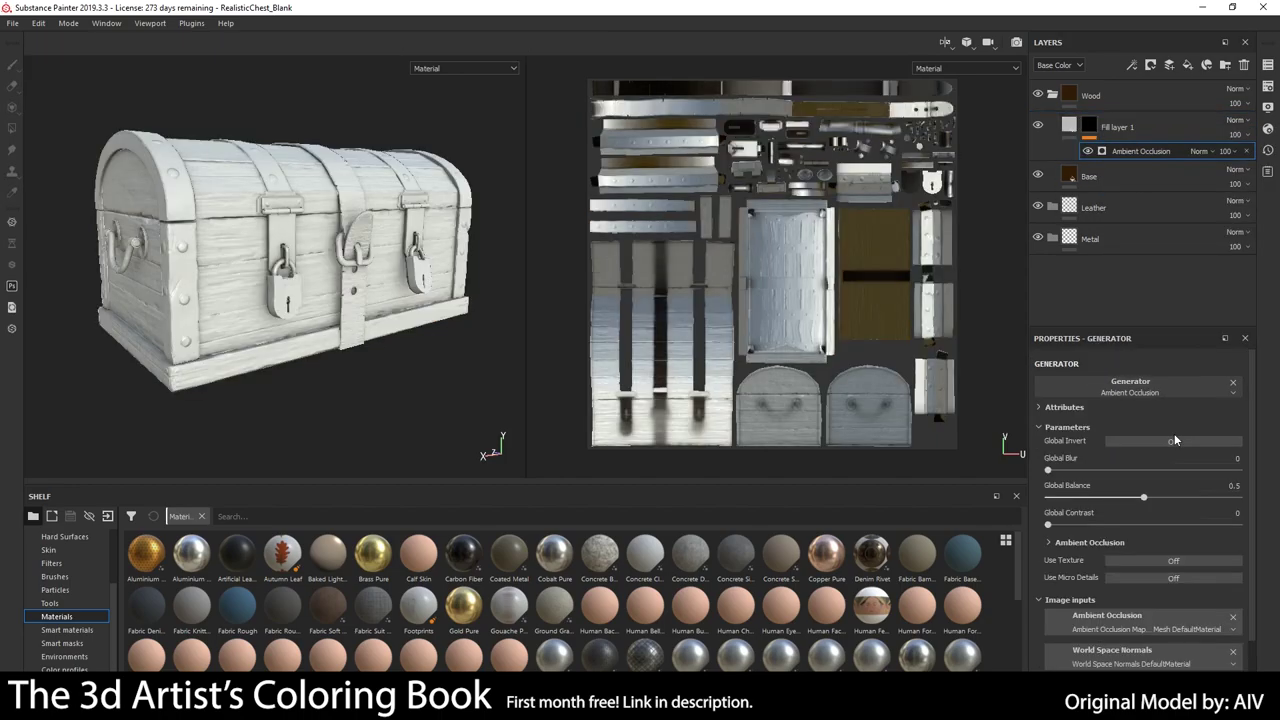
left_click(1174, 440)
left_click(1069, 126)
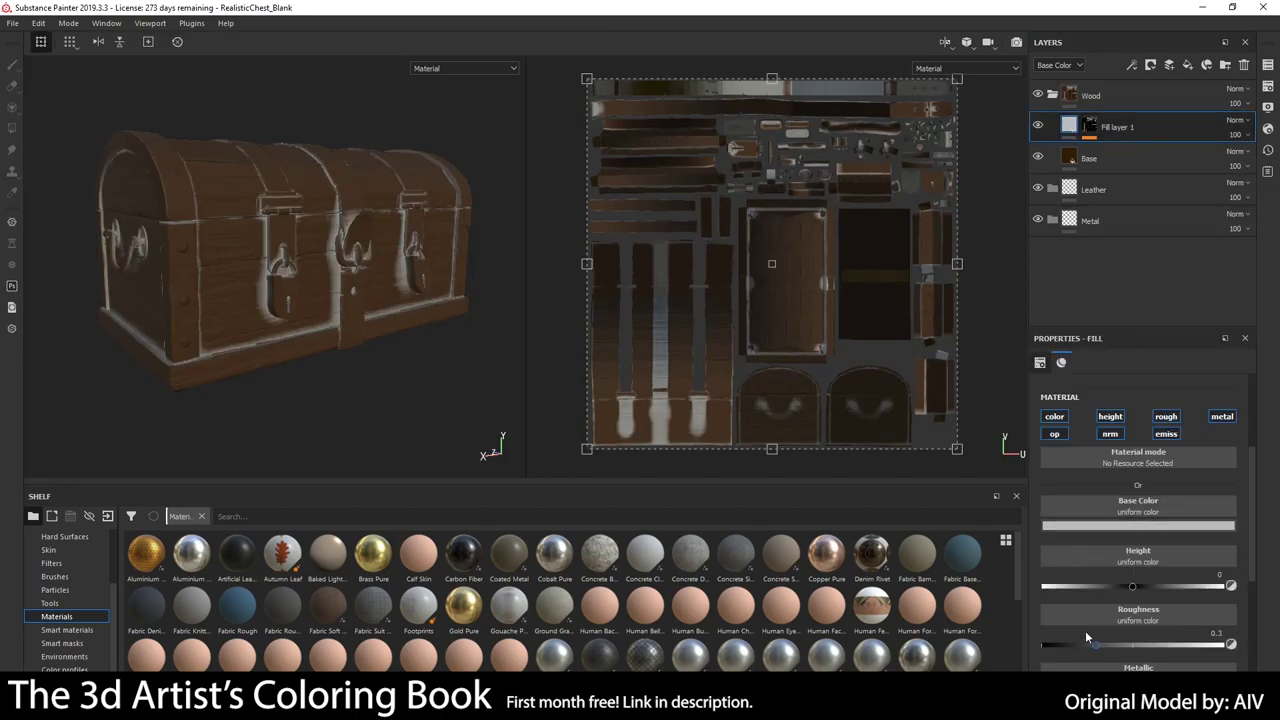
Make the crevice fill black with its height channel off over the AO mask.
left_click(1093, 525)
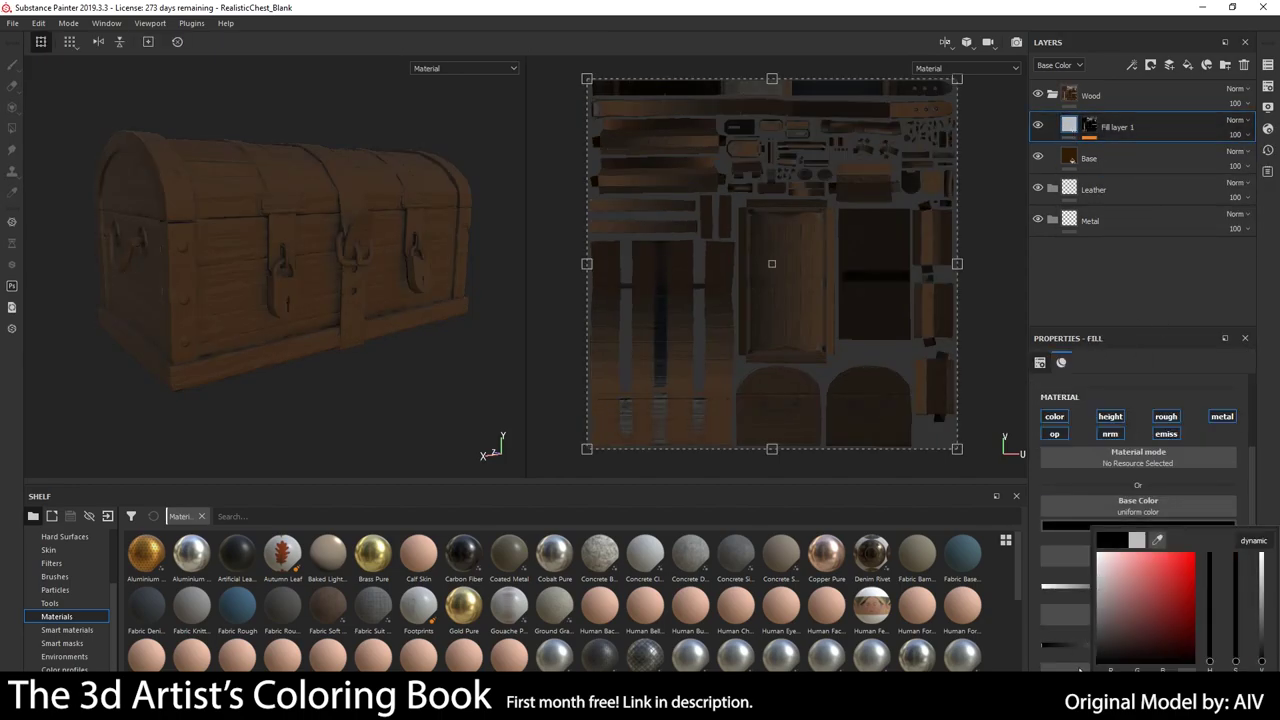
left_click(1096, 131)
scroll(191, 280, "up", 5)
left_click(1117, 127)
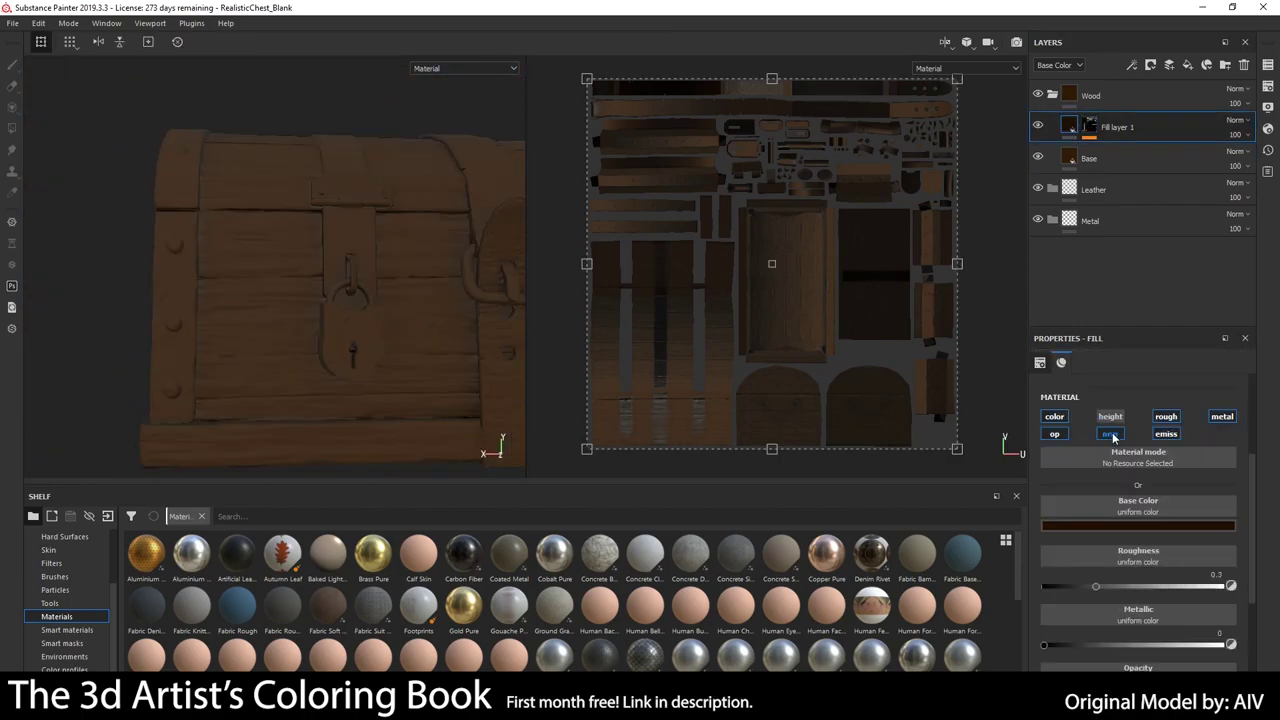
left_click(1089, 127)
mouse_move(441, 277)
left_mouse_down("alt")
mouse_move(300, 300)
mouse_move(243, 371)
left_mouse_up("alt")
left_click(1140, 151)
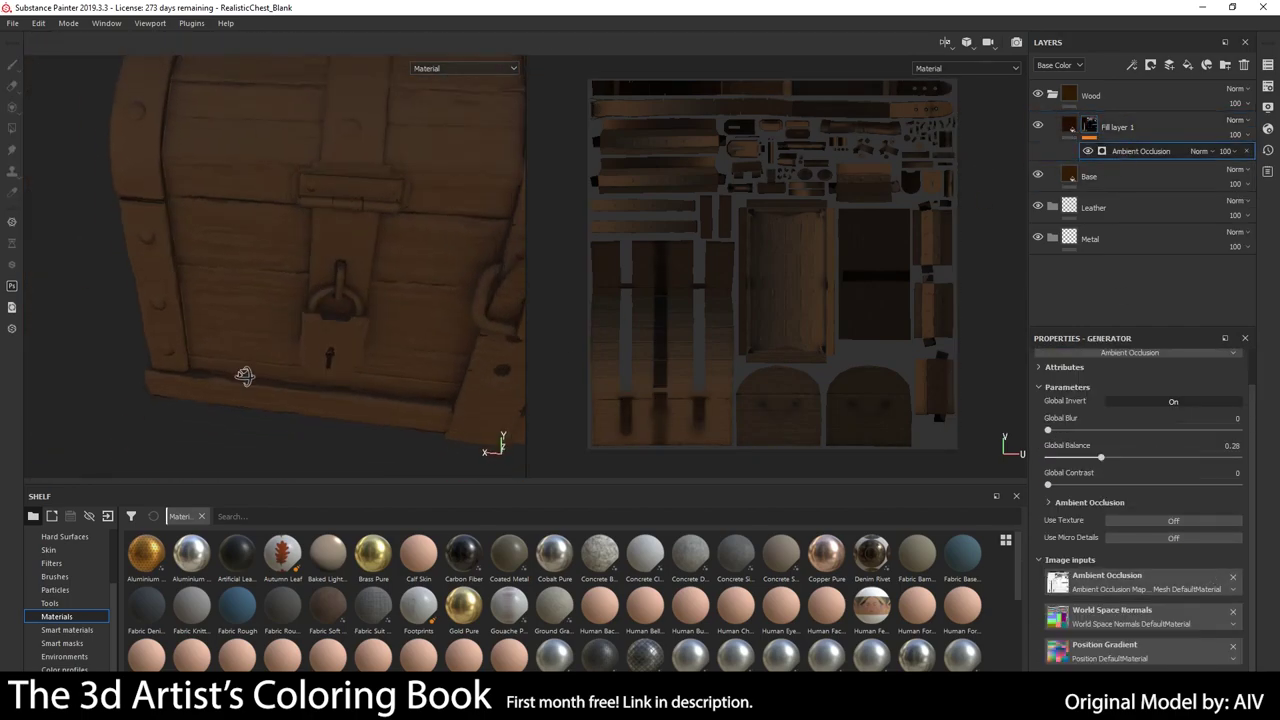
Give the new Dirt-masked fill a black base colour and Dirt Contrast 0.25.
left_click(1089, 127)
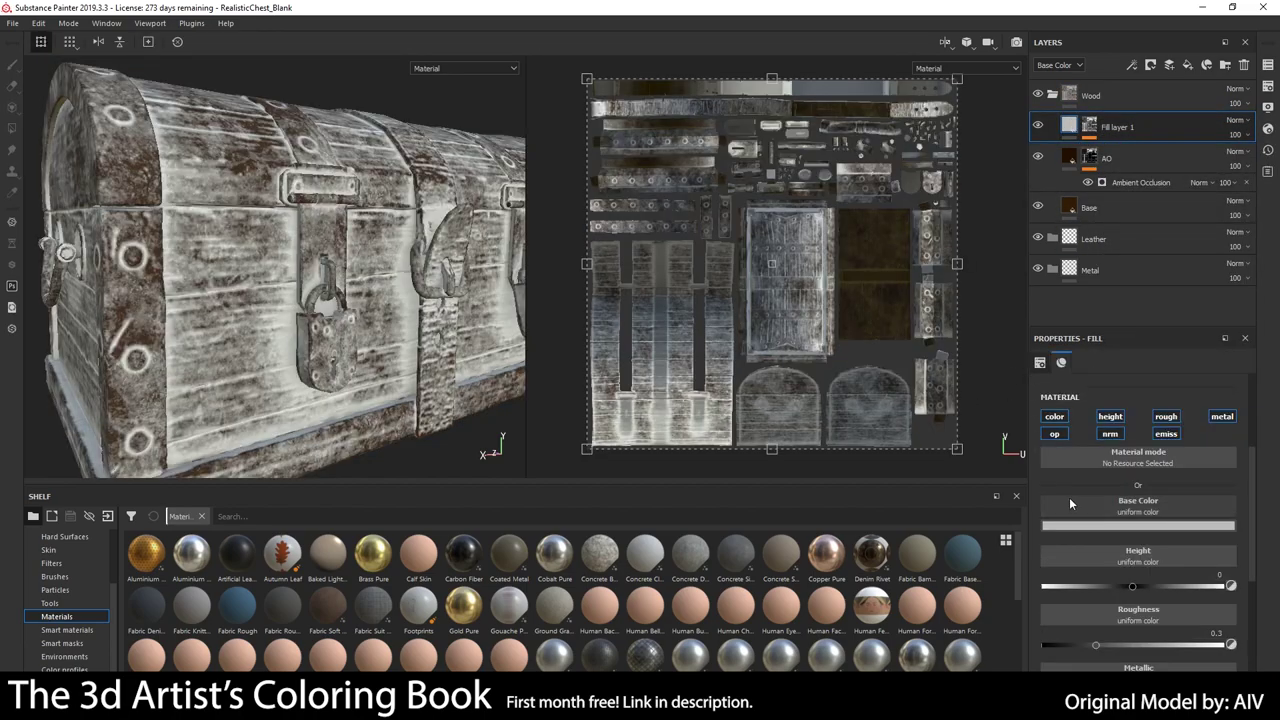
left_click(1070, 525)
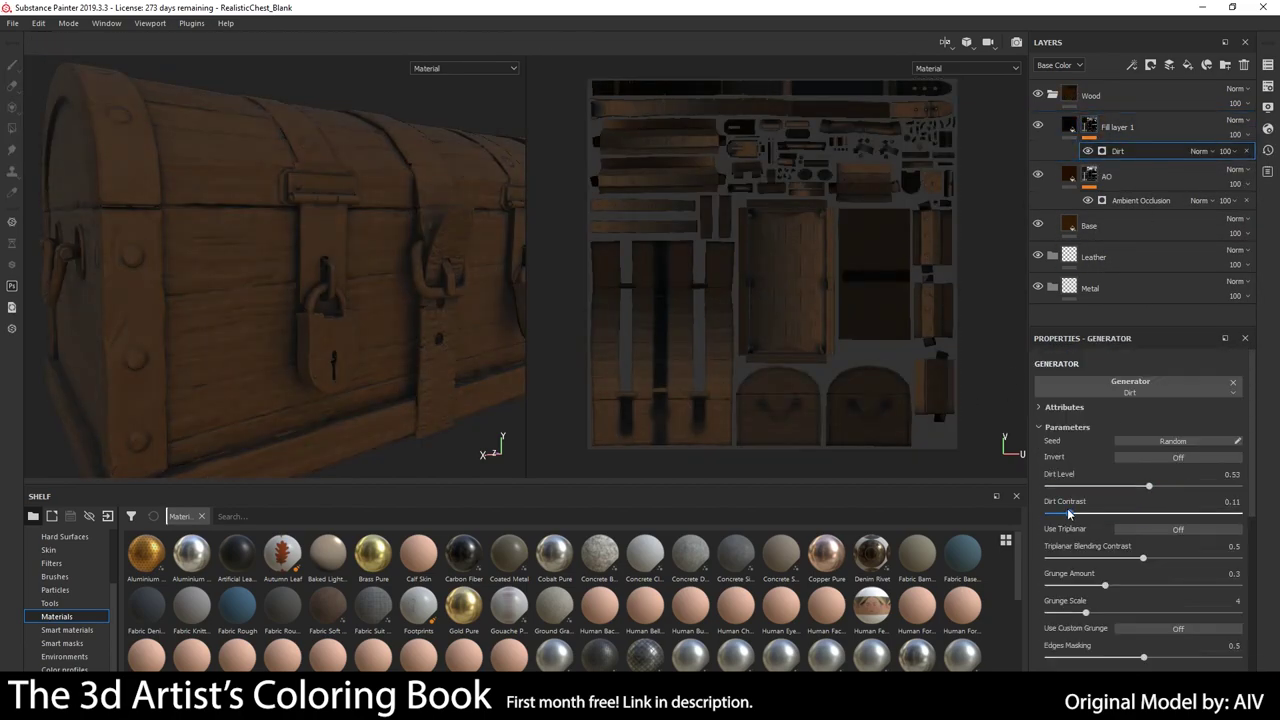
left_click_drag(1069, 513, 1095, 513)
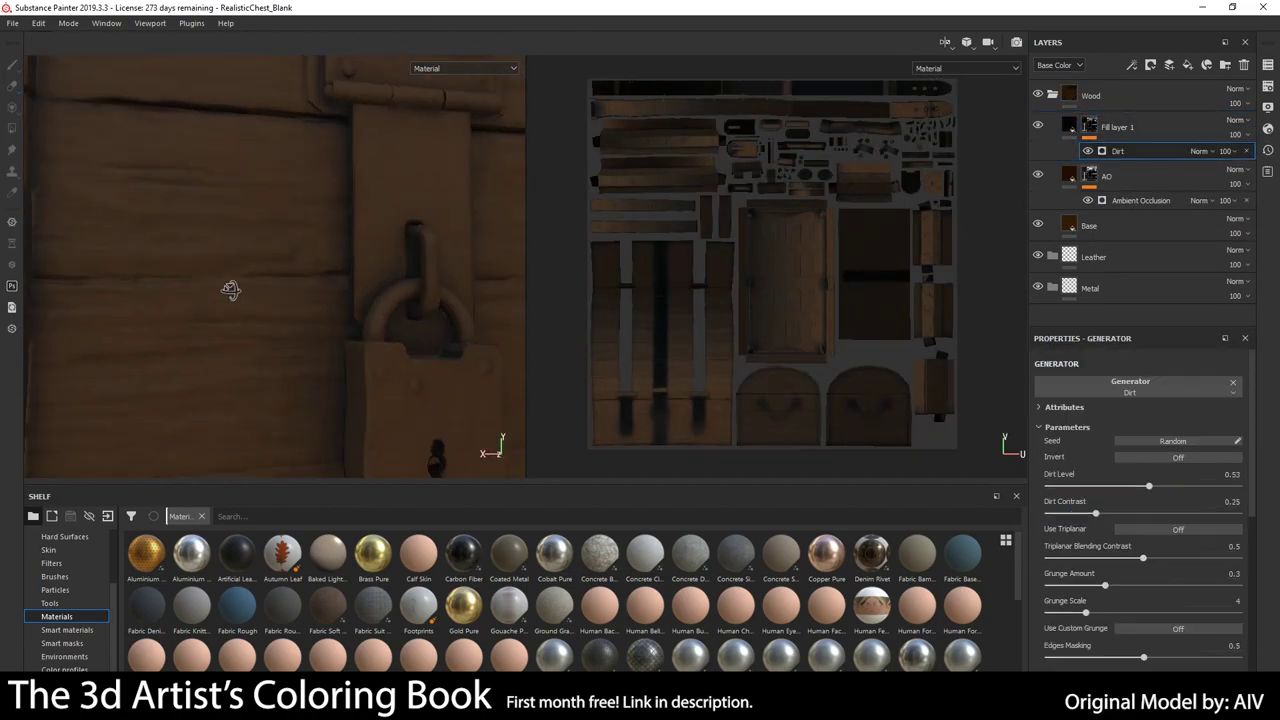
left_click_drag(320, 360, 398, 328, "alt")
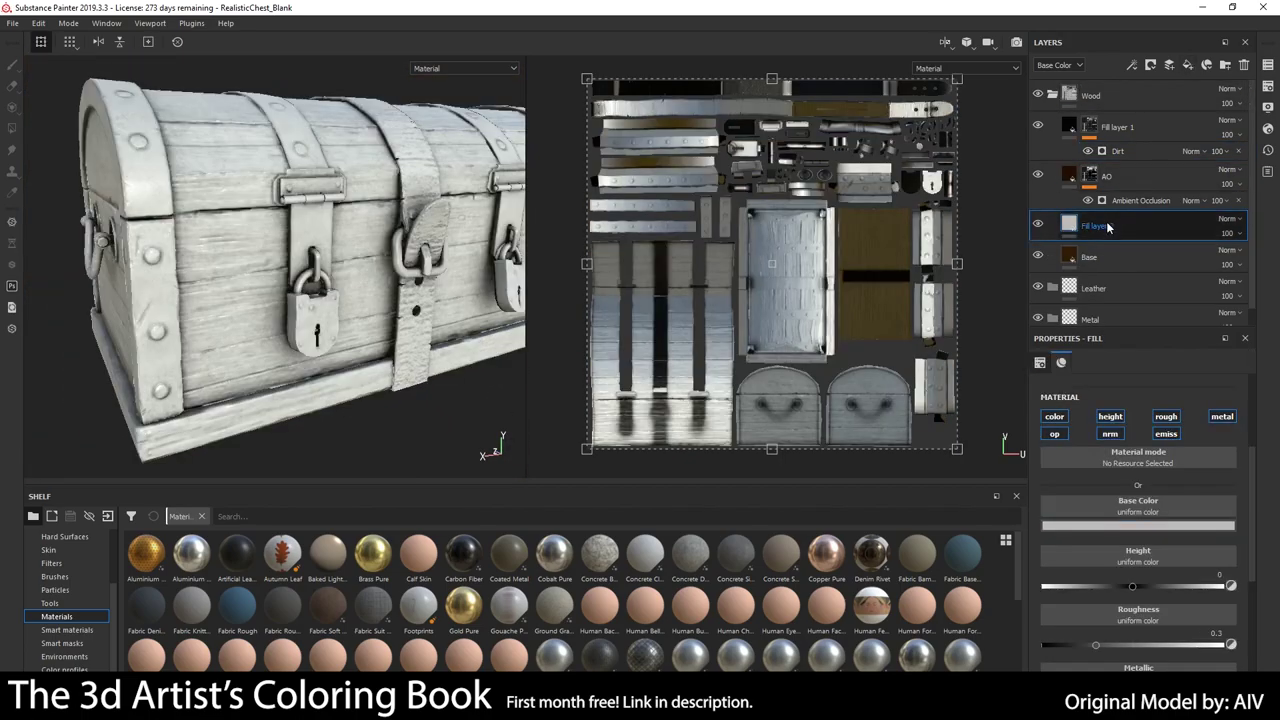
type("Base Color Variation")
Give Base Color Variation a dark brown colour with height and roughness turned off.
left_click(1138, 525)
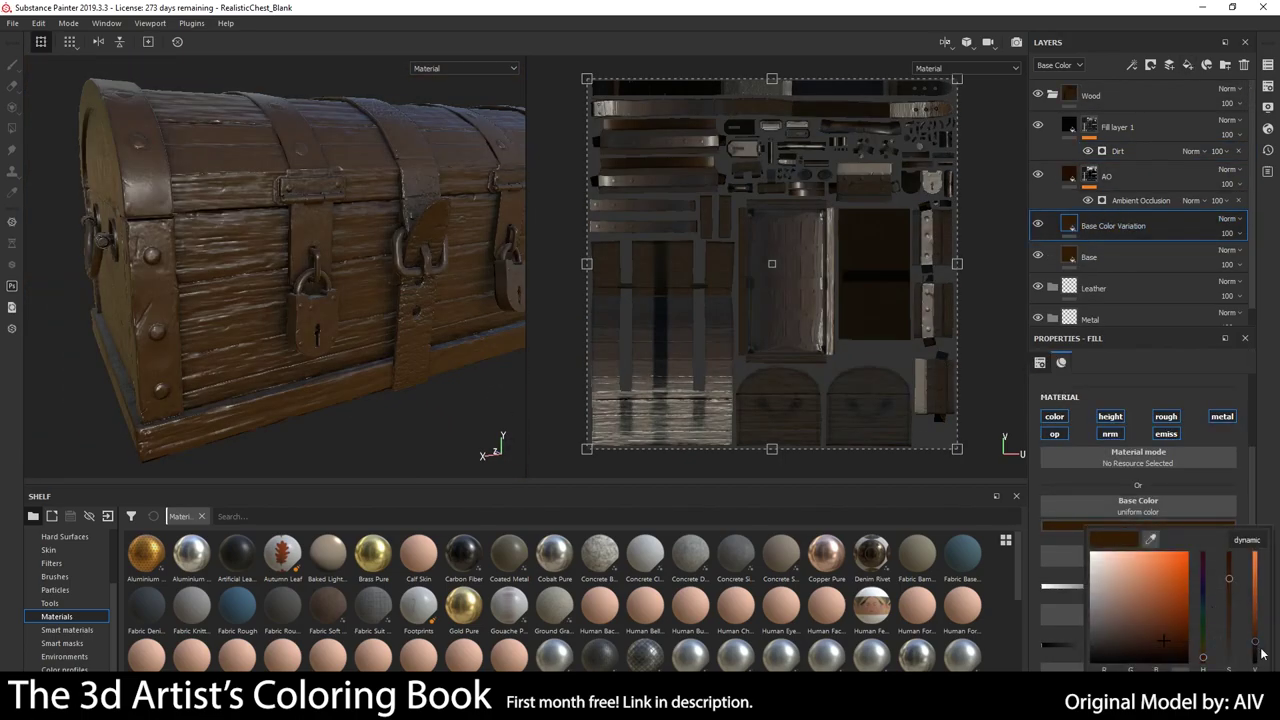
left_click_drag(1180, 600, 1190, 640)
left_click(1110, 416)
left_click(1166, 416)
Add a black mask with a fill effect using the Grunge Leaks texture.
left_click(1169, 64)
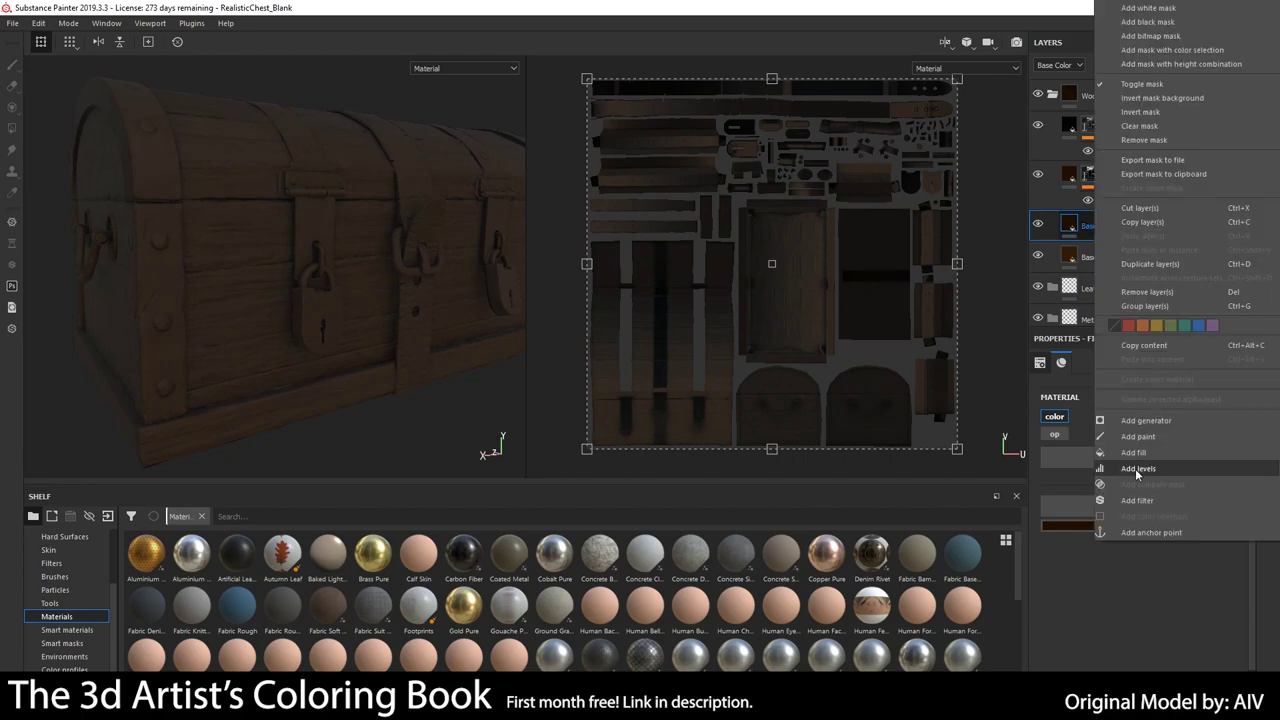
left_click(1150, 27)
left_click(1131, 64)
left_click(1150, 80)
left_click(92, 578)
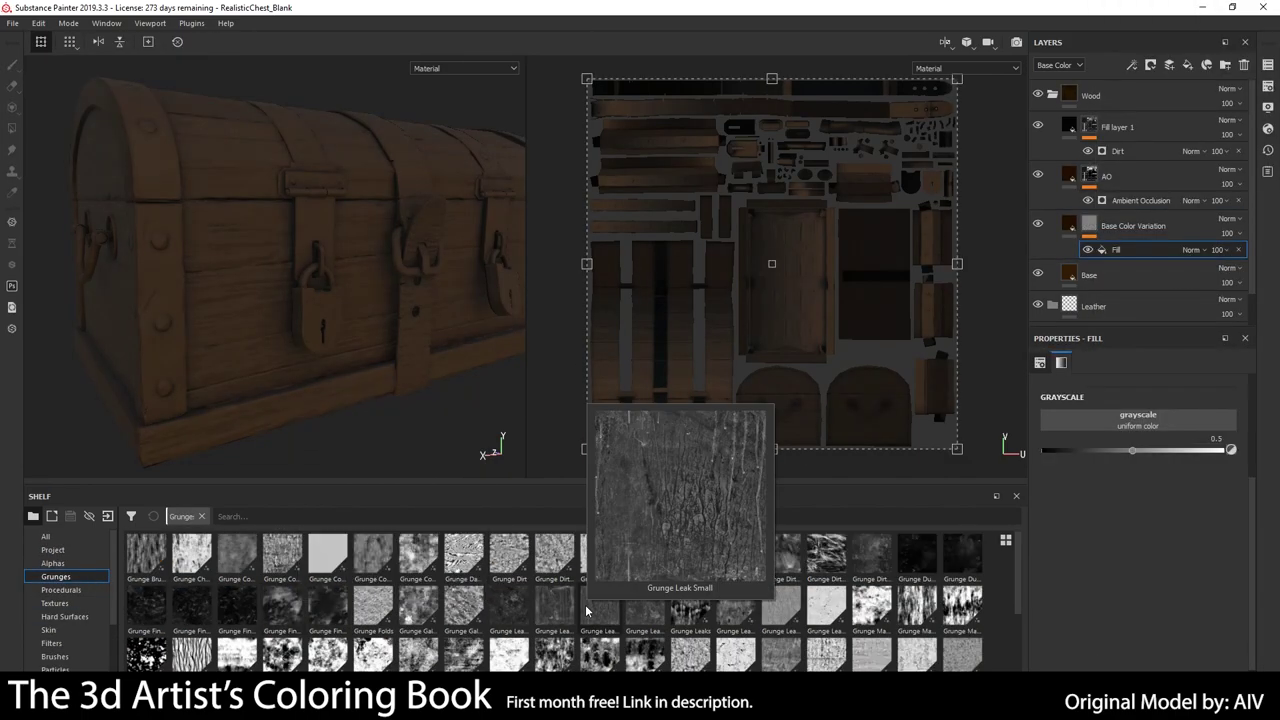
left_click_drag(463, 605, 1138, 420)
mouse_move(330, 270)
left_mouse_down("alt")
mouse_move(147, 292)
mouse_move(158, 570)
left_mouse_up("alt")
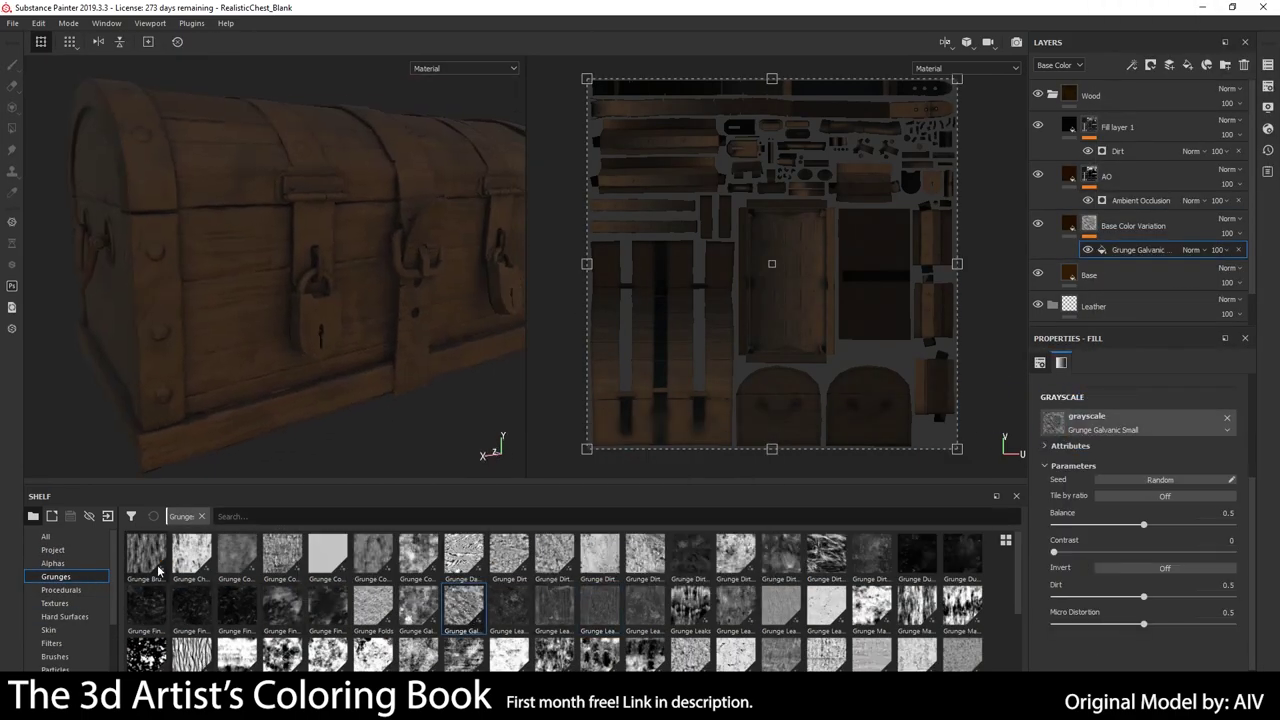
Duplicate the layer, mask it with Grunge Leak Small, and add a Blur filter at 0.43.
key("ctrl+d")
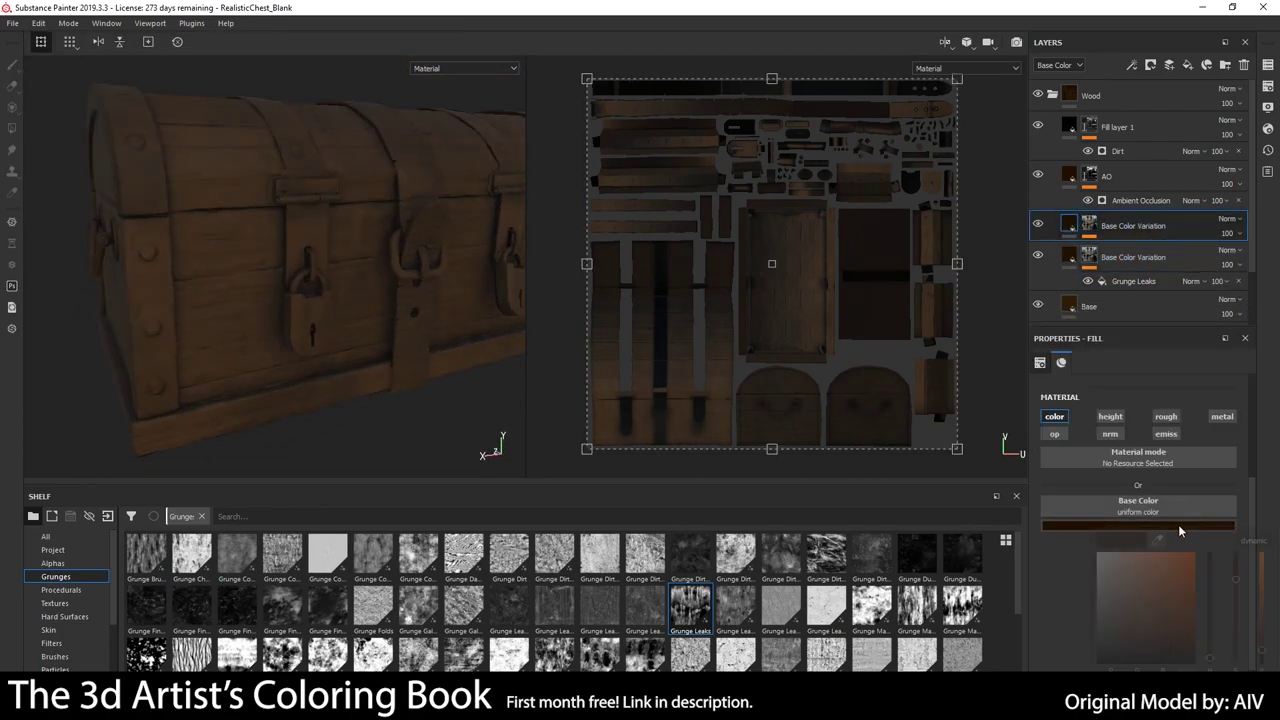
left_click_drag(596, 609, 1085, 420)
right_click(1133, 249)
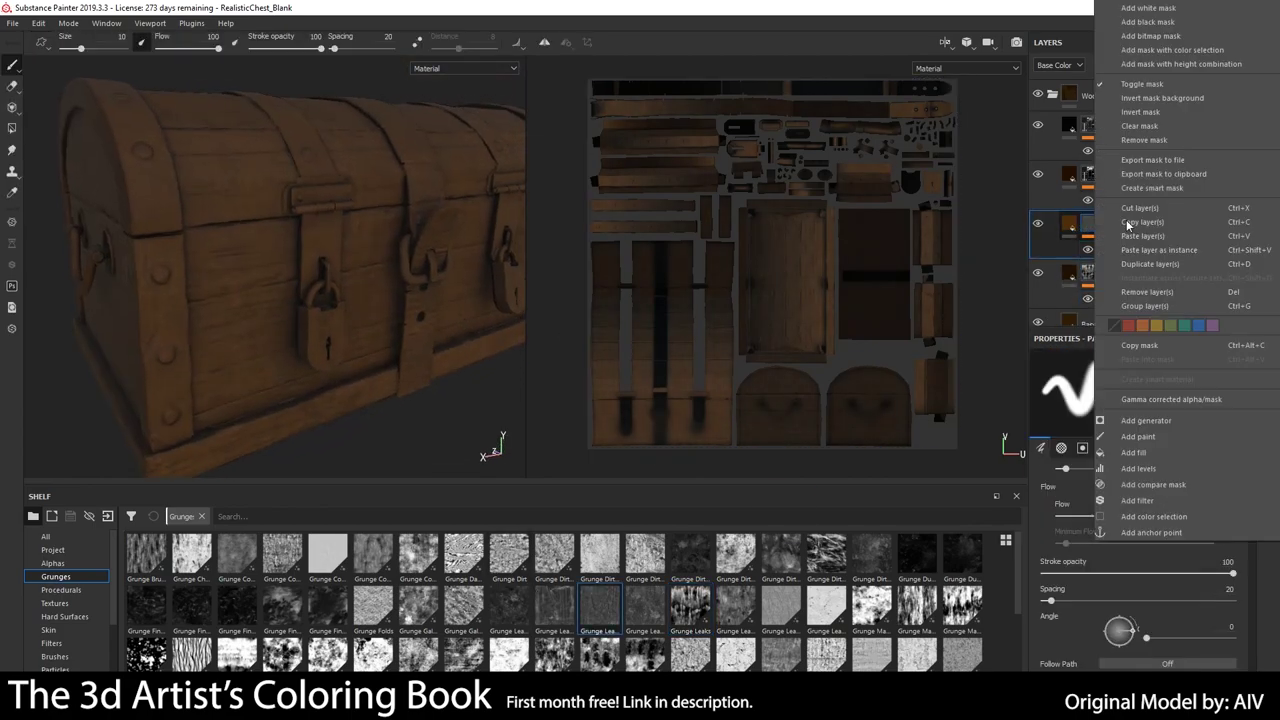
left_click(1133, 393)
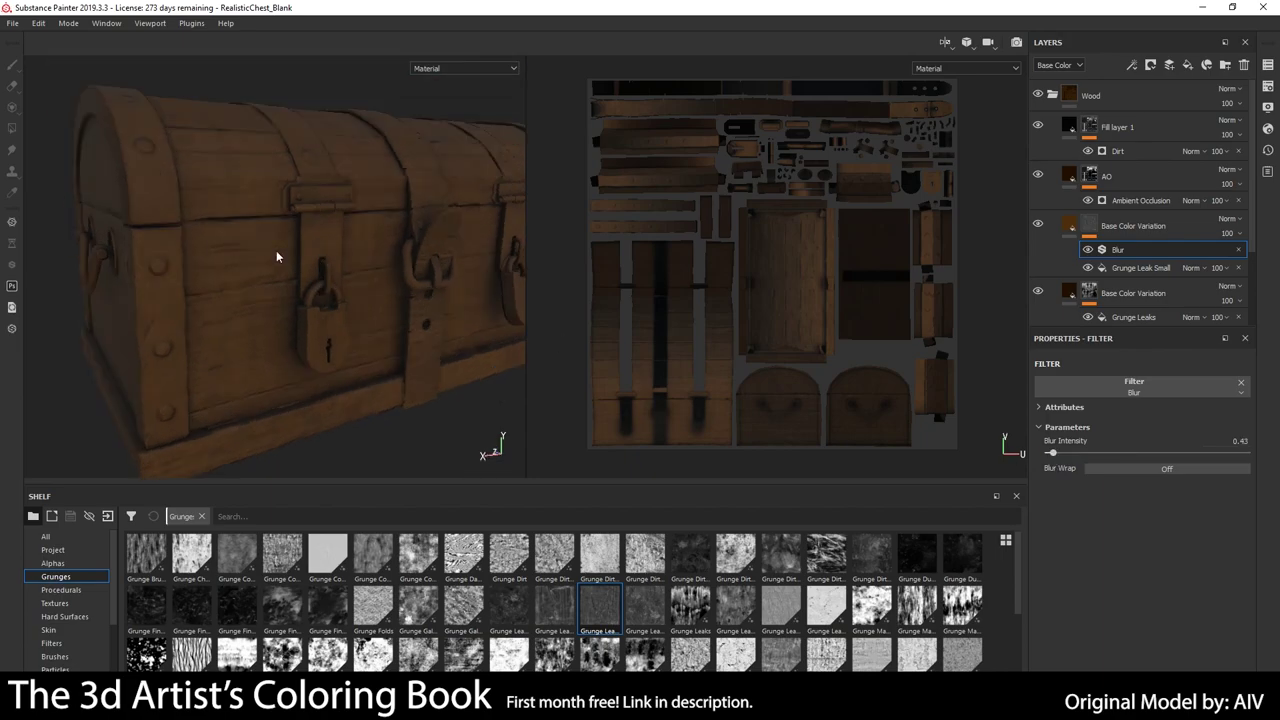
left_click(1267, 107)
right_click_drag(343, 320, 237, 344, "alt")
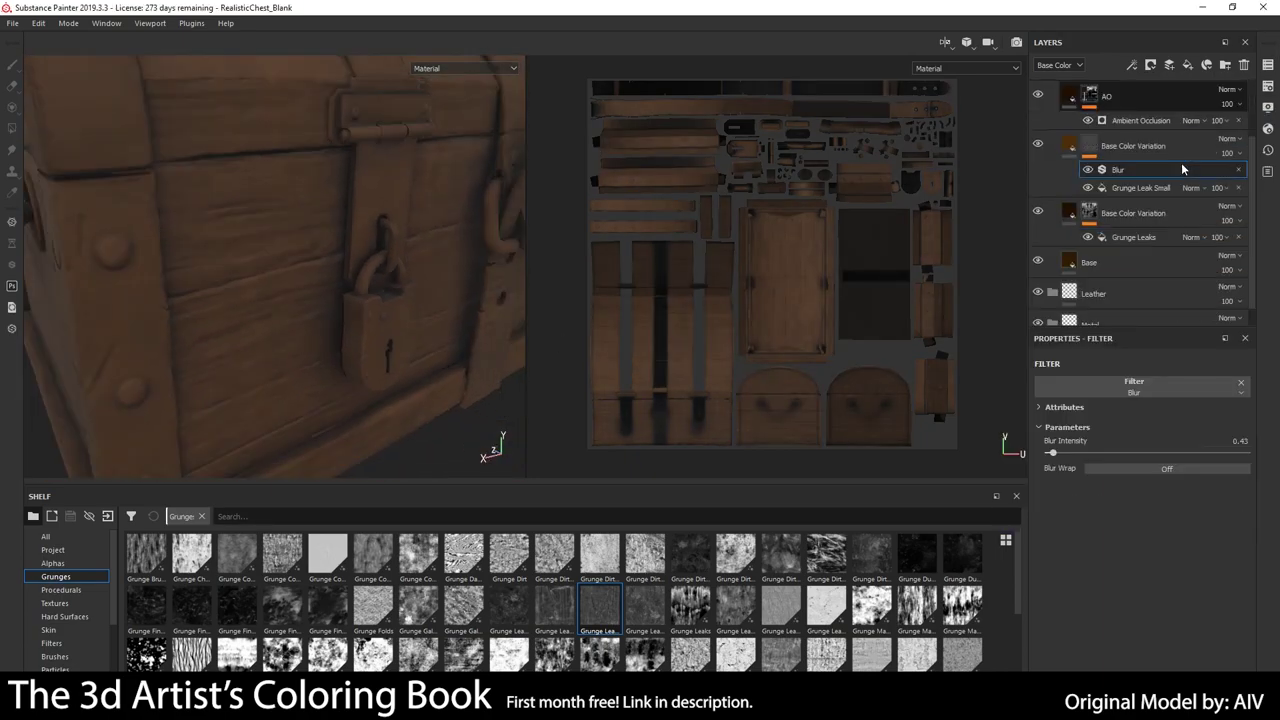
left_click(1141, 127)
Add a generator to the new fill layer's mask, then undo it.
type("Dirt Layer")
left_click_drag(300, 260, 360, 240, "alt")
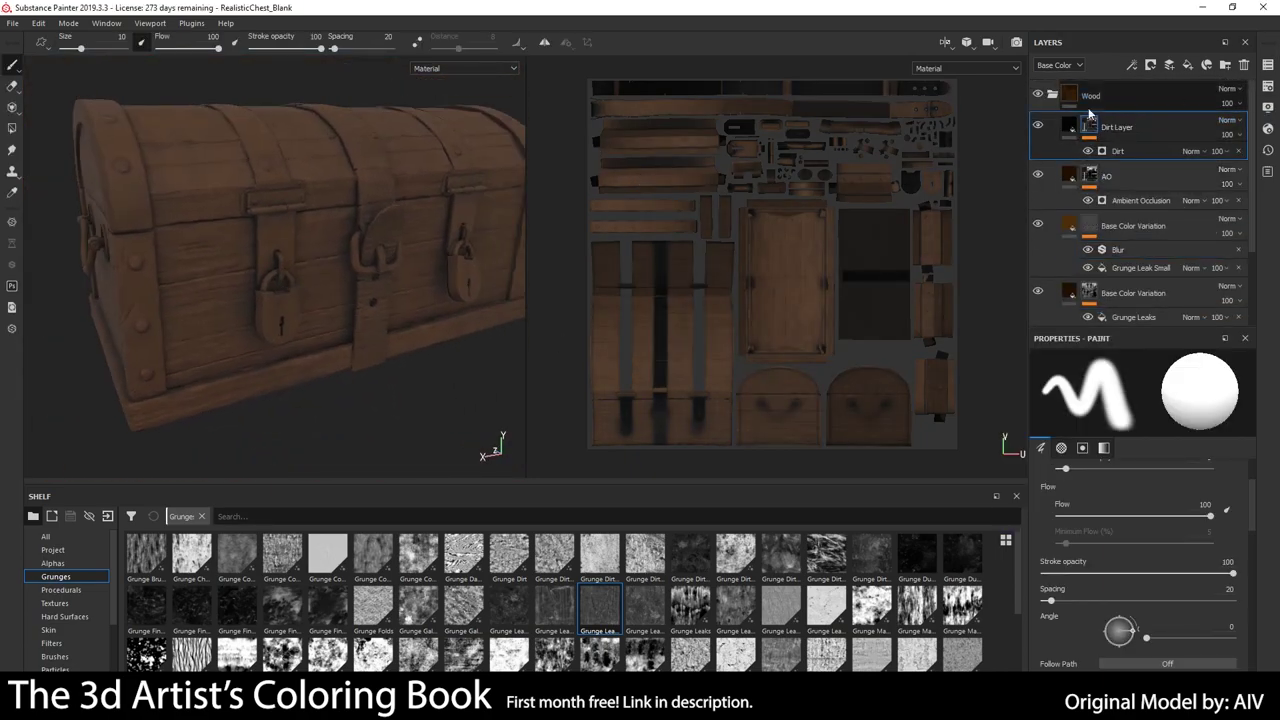
scroll(1251, 130, "down", 1)
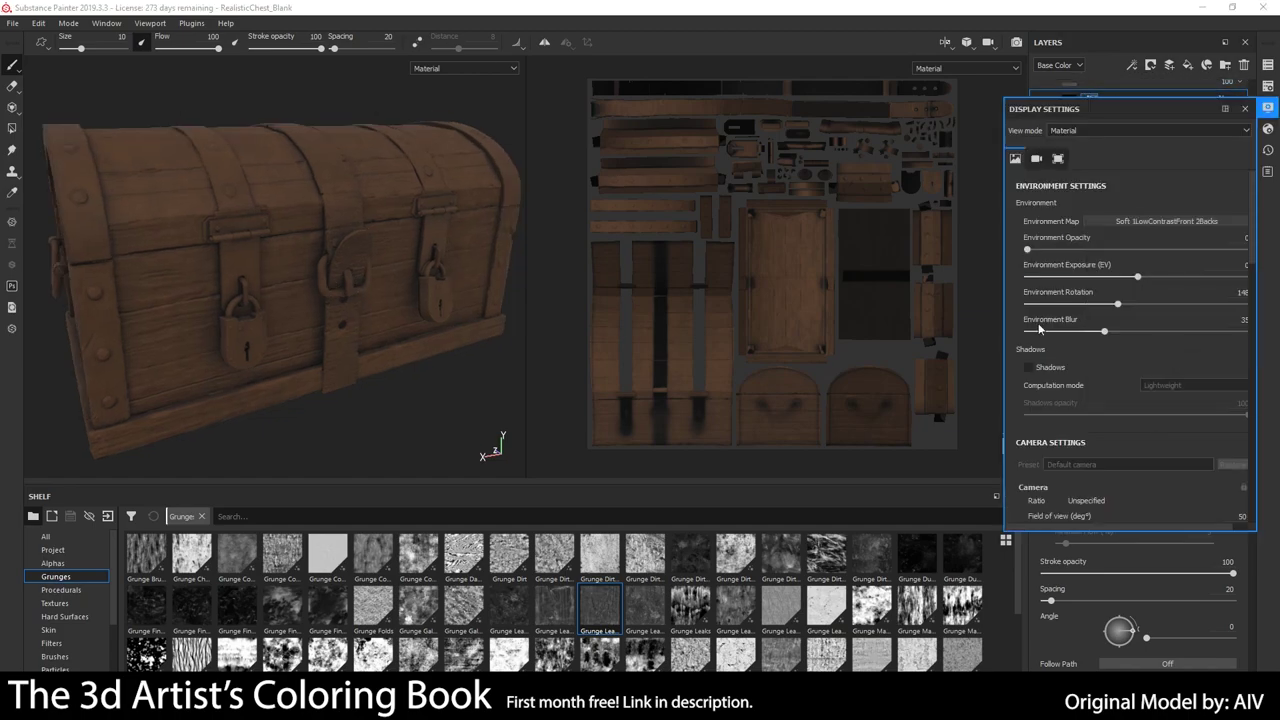
right_click(1092, 125)
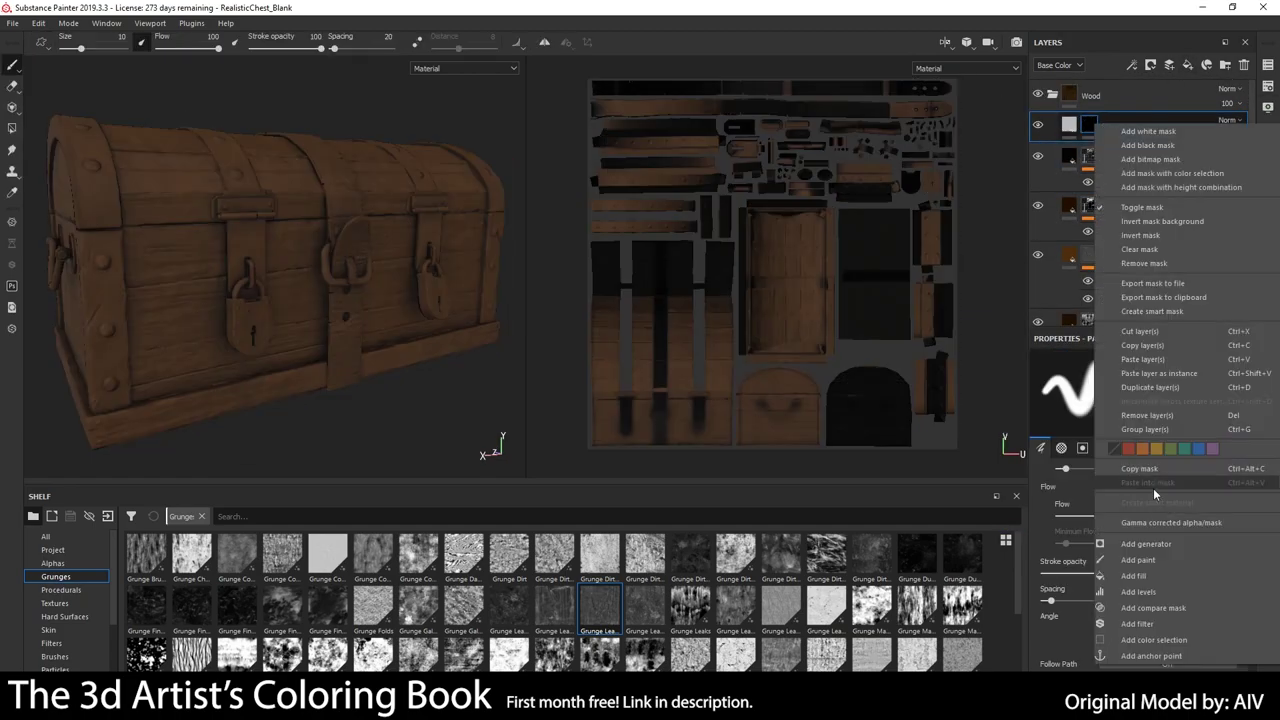
left_click(1153, 488)
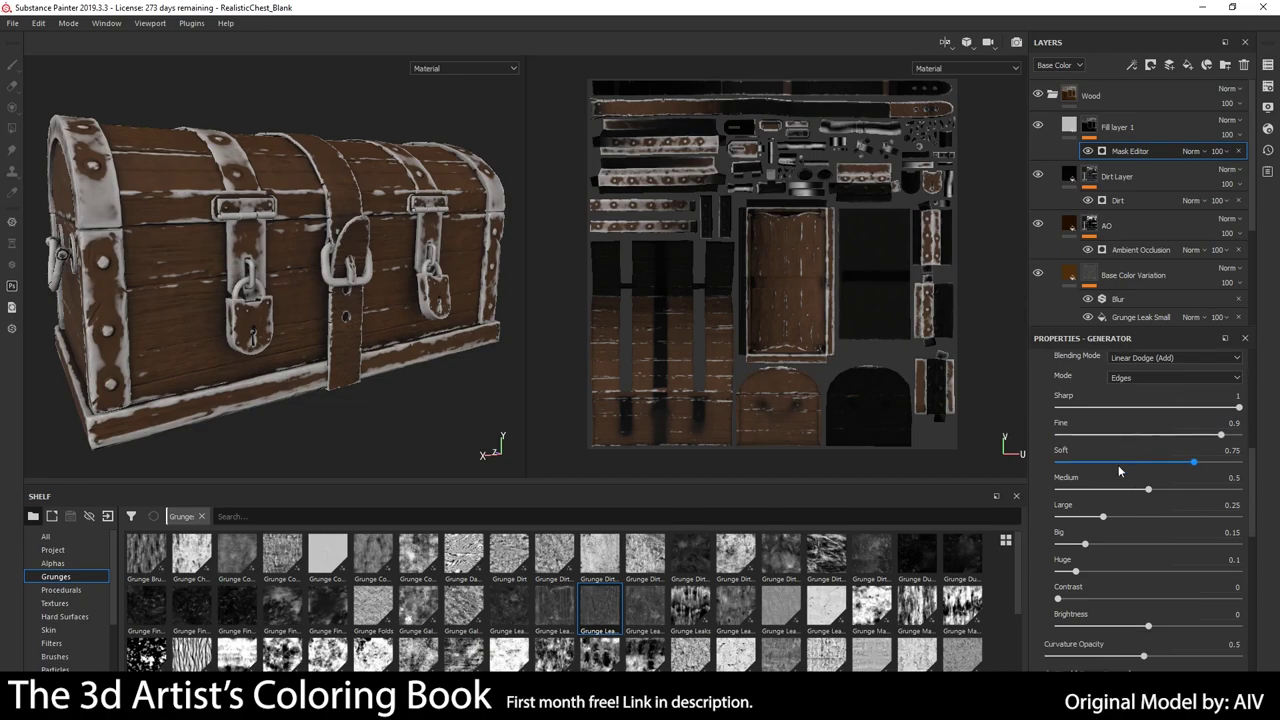
key("ctrl+z")
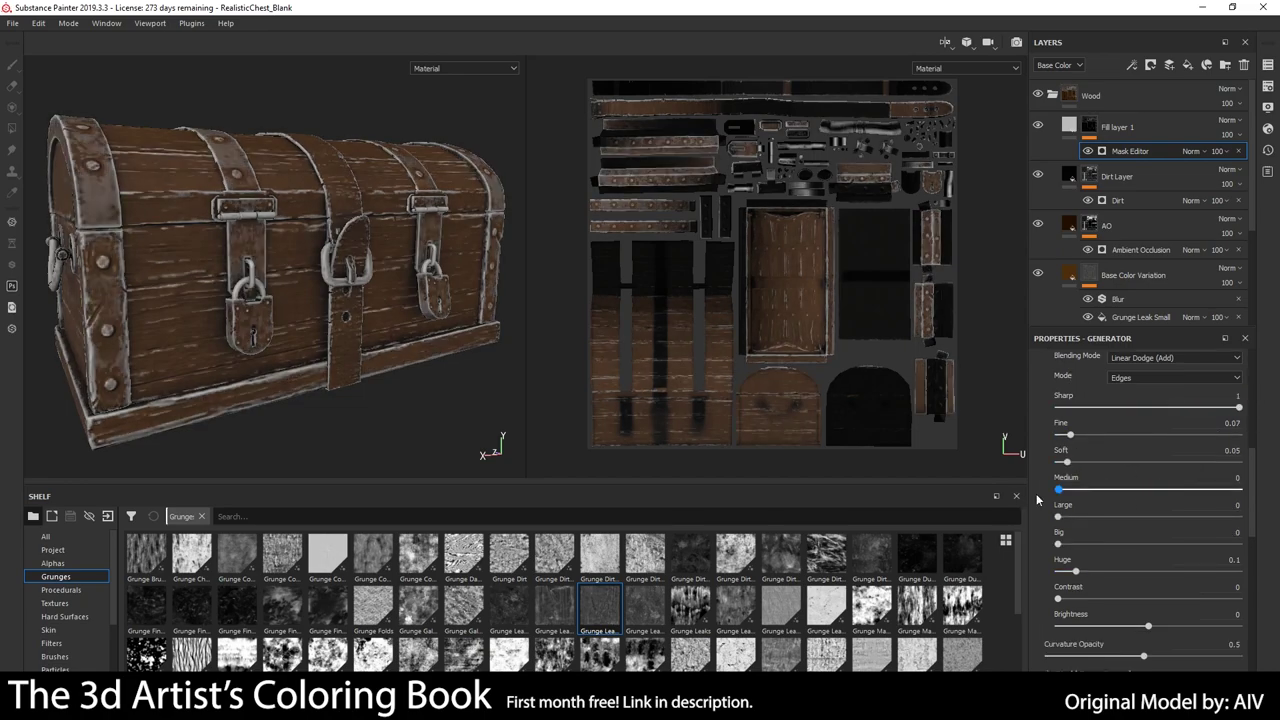
Eyedrop a brown base colour for the fill layer.
left_click(1189, 525)
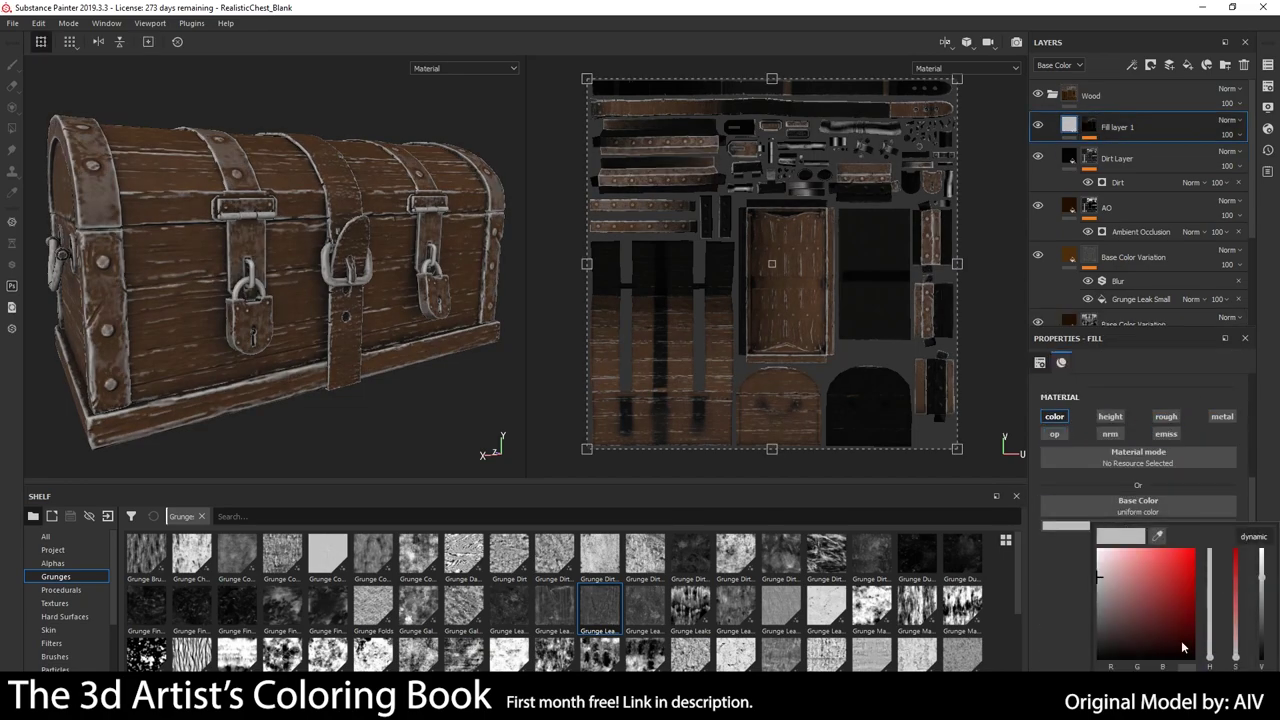
left_click(1160, 541)
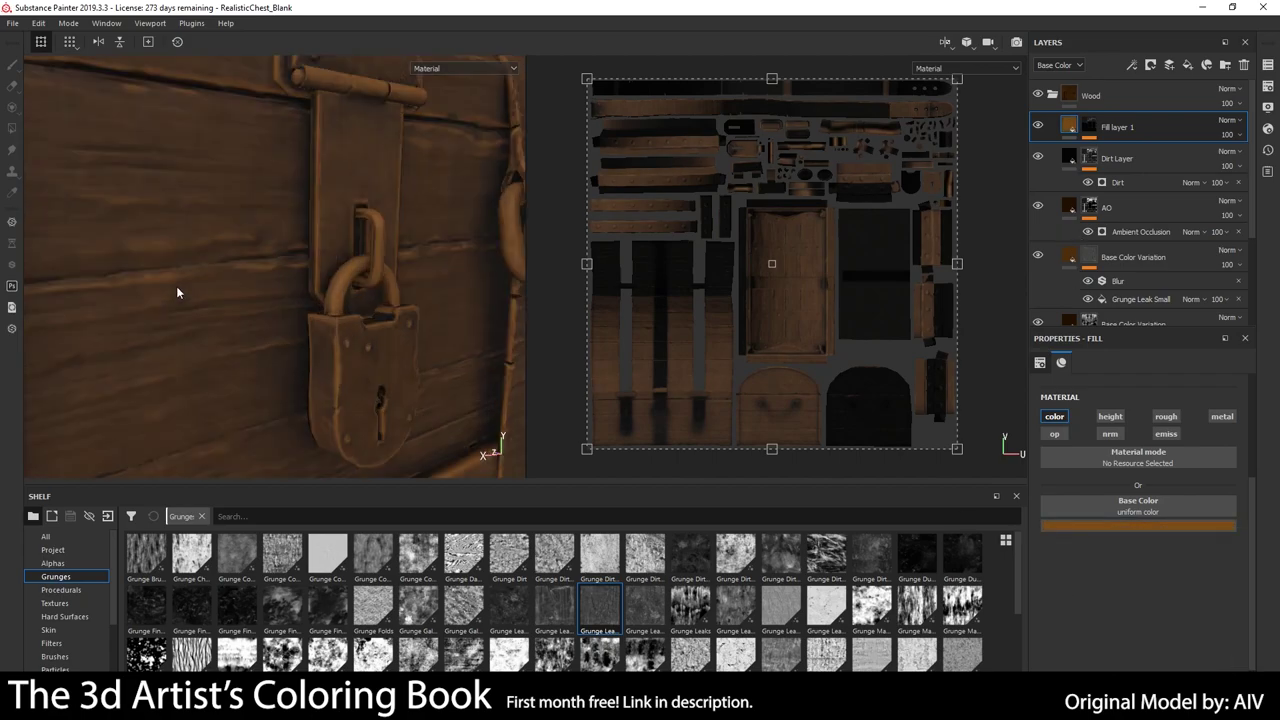
left_click_drag(177, 286, 229, 314, "alt")
Toggle the Base layer to compare, then lower its roughness to about 0.71.
scroll(1140, 200, "down", 3)
left_click(1038, 240)
left_click(1038, 240)
left_click(1120, 242)
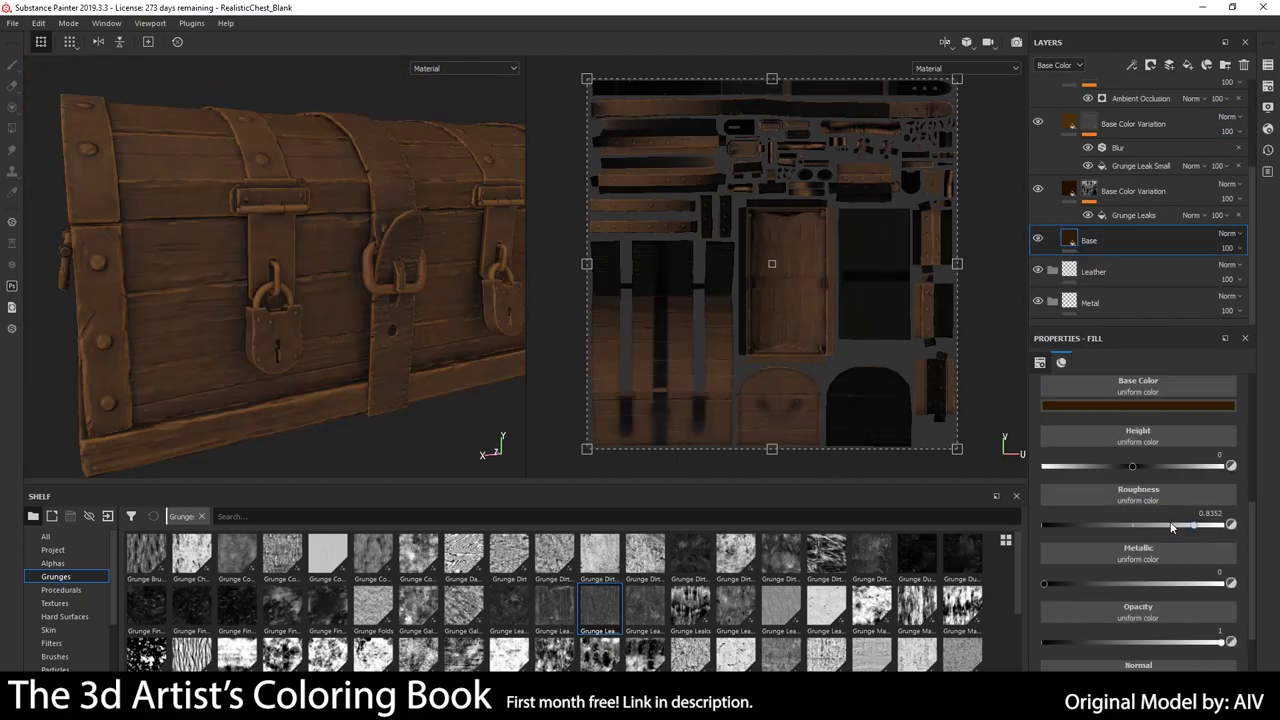
left_click_drag(220, 250, 268, 257, "alt")
Collapse the Wood folder and switch the viewport to 3D only.
scroll(1122, 243, "up", 2)
left_click(1052, 94)
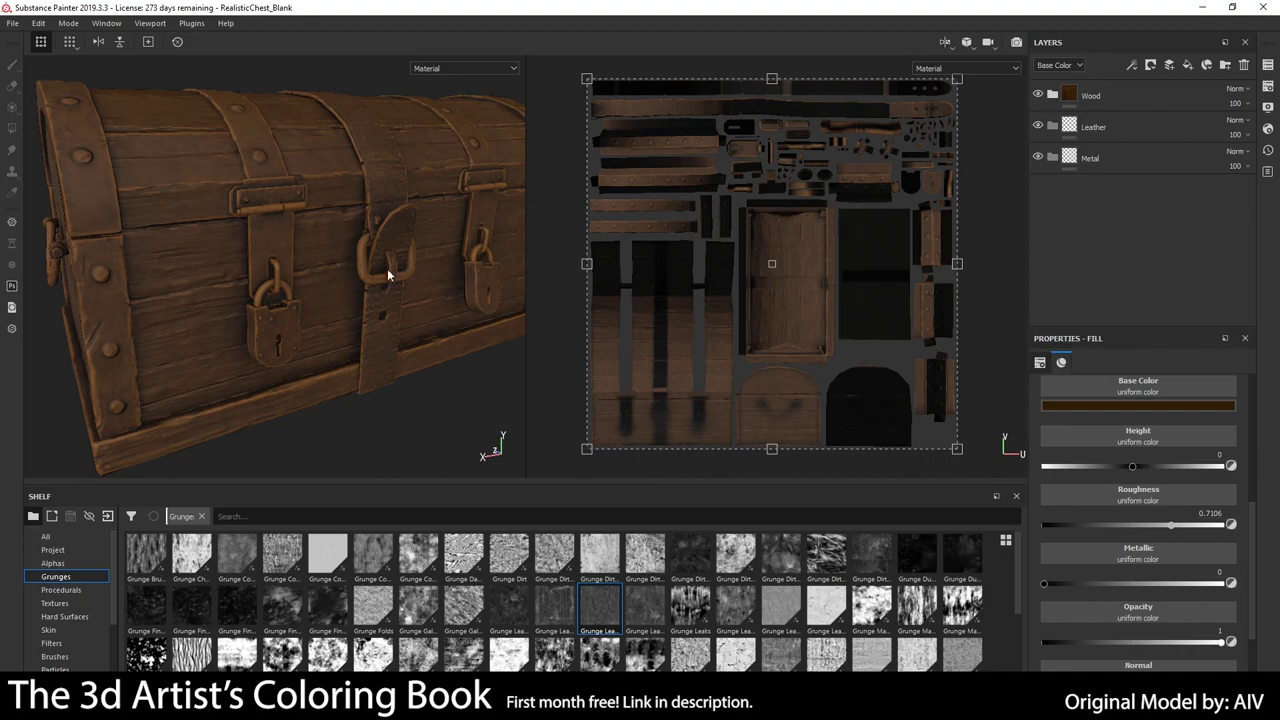
left_click_drag(369, 260, 312, 245, "alt")
left_click(944, 42)
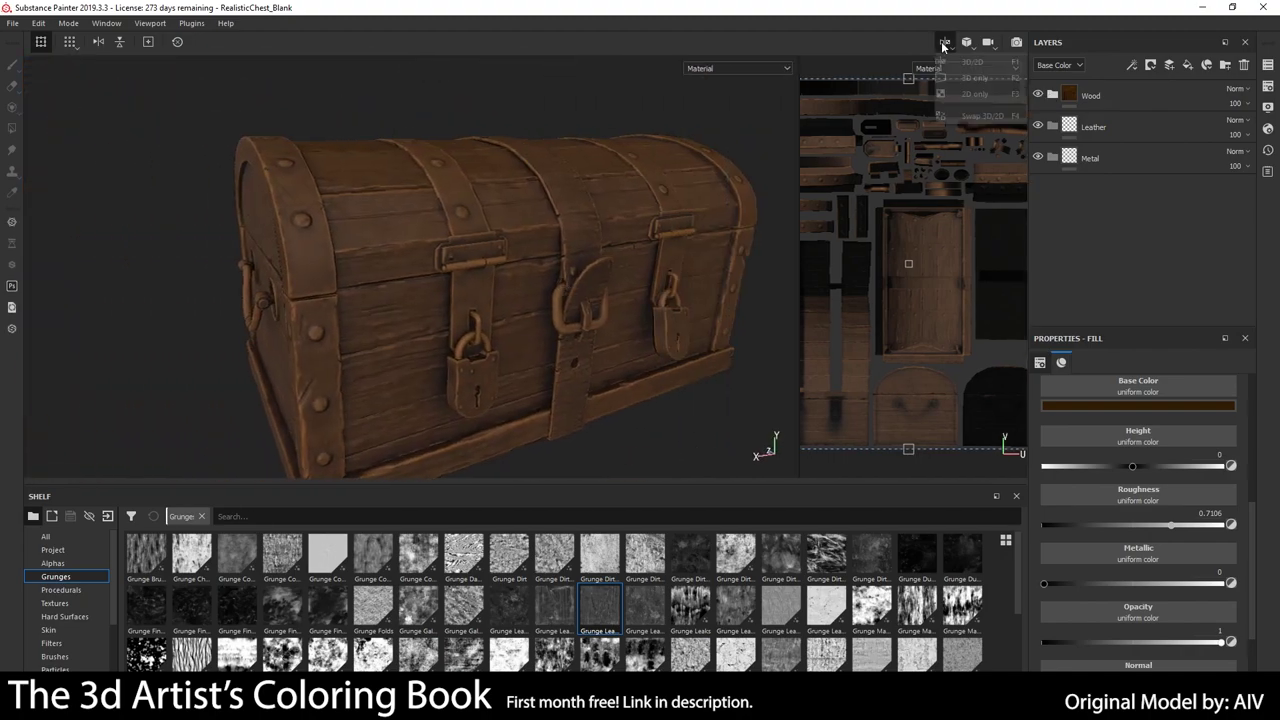
scroll(490, 286, "up", 3)
scroll(485, 286, "down", 3)
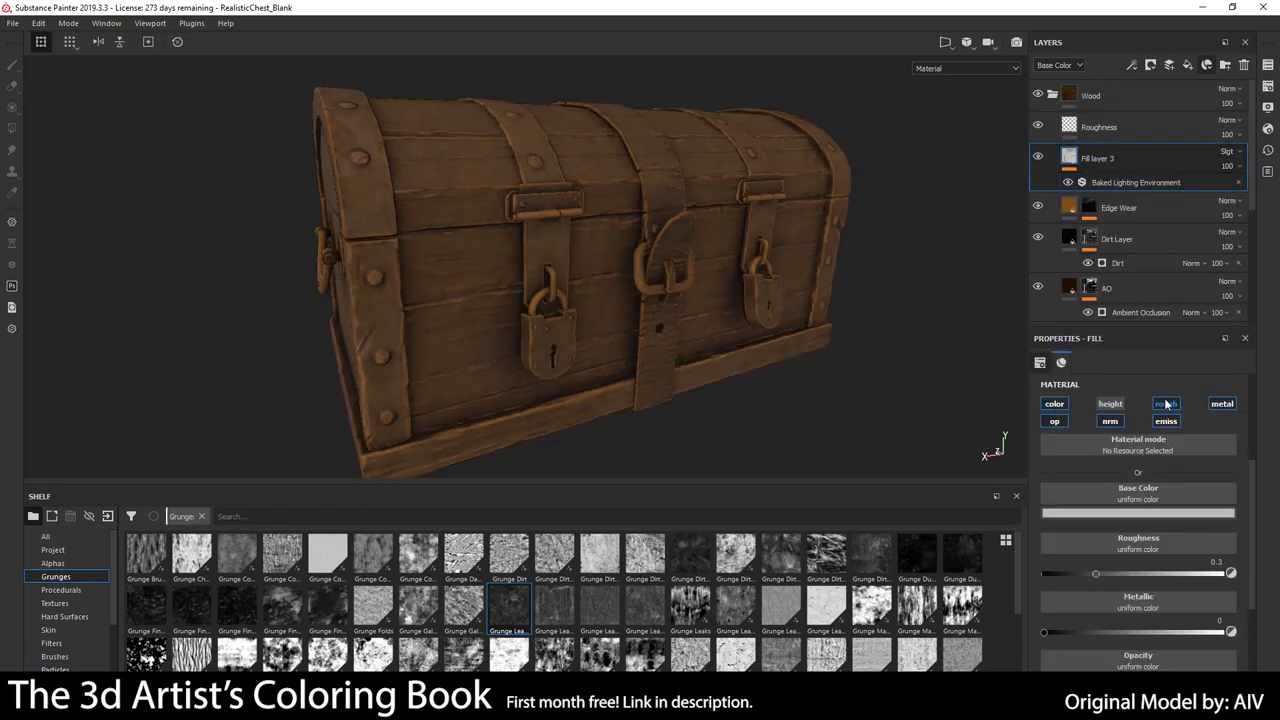
Darken the wood fill's Baked Lighting filter exposure to -1.35.
left_click(1136, 182)
mouse_move(1143, 450)
left_mouse_down()
mouse_move(1118, 450)
mouse_move(1158, 478)
mouse_move(1178, 450)
left_mouse_up()
scroll(1100, 461, "up", 2)
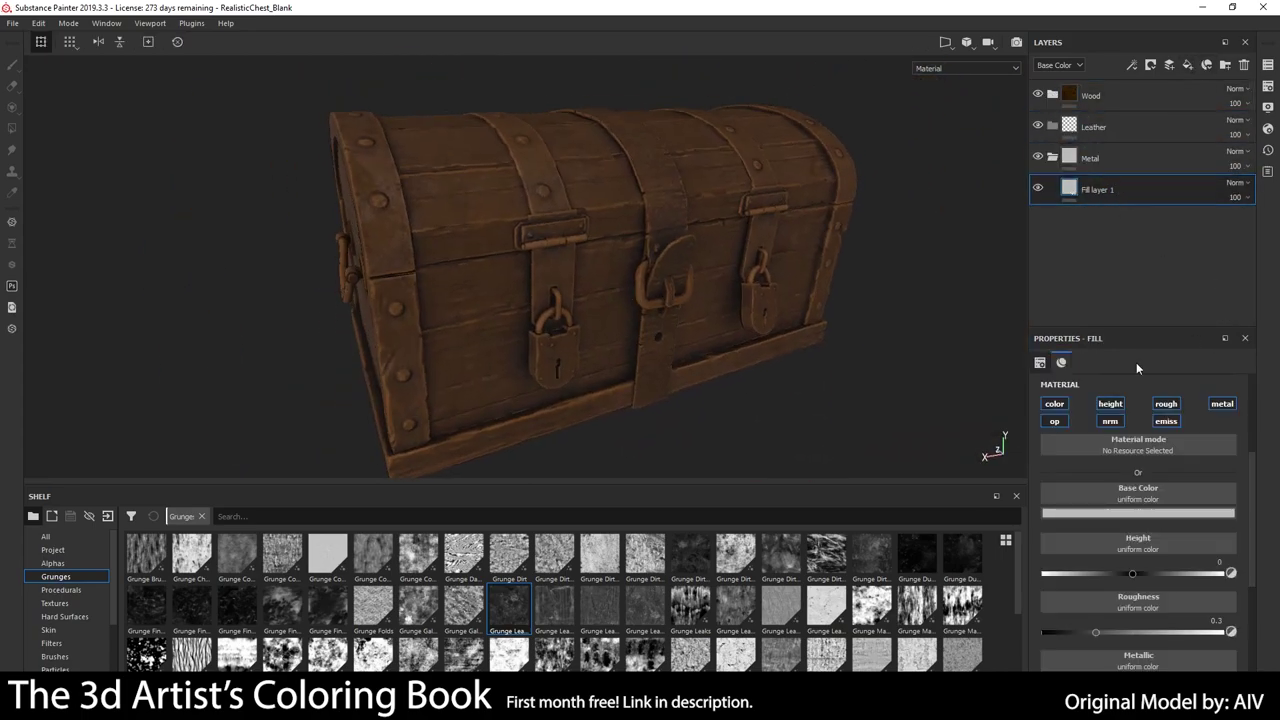
Set the layer's metallic to 0.8974 and move the Metal folder to the top.
scroll(1128, 632, "down", 3)
left_click(1211, 499)
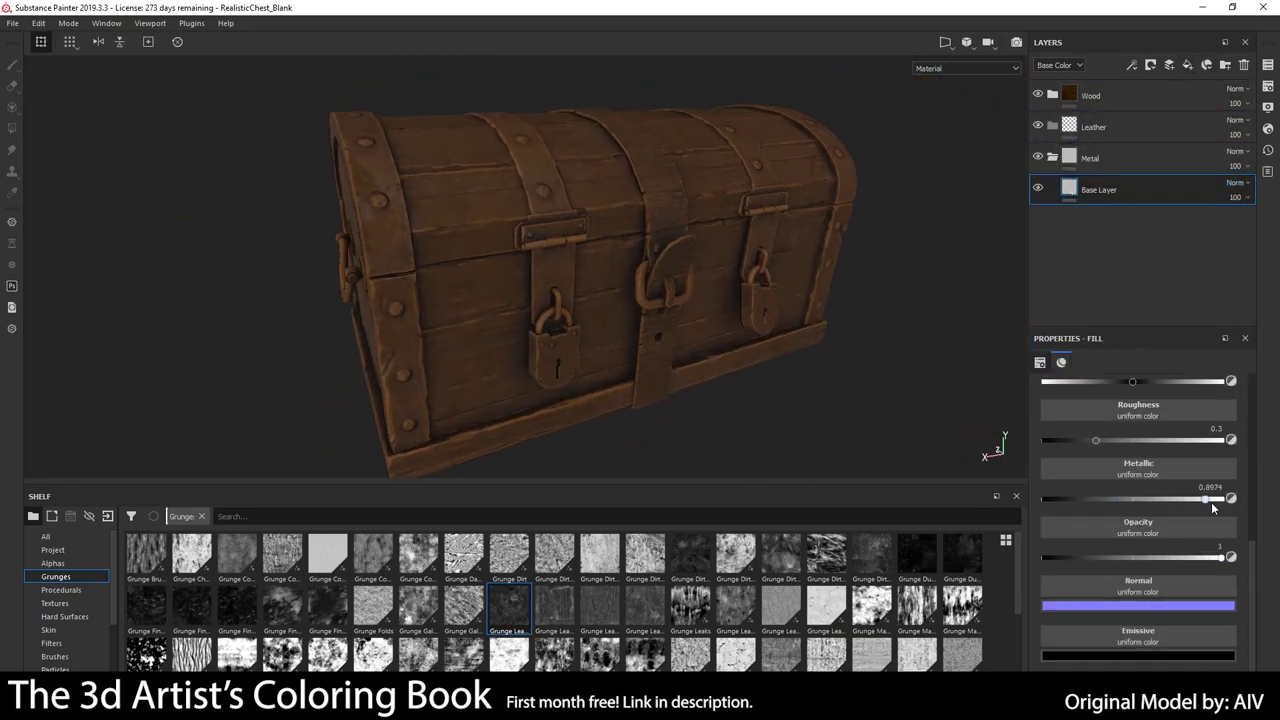
left_click_drag(1107, 160, 1101, 86)
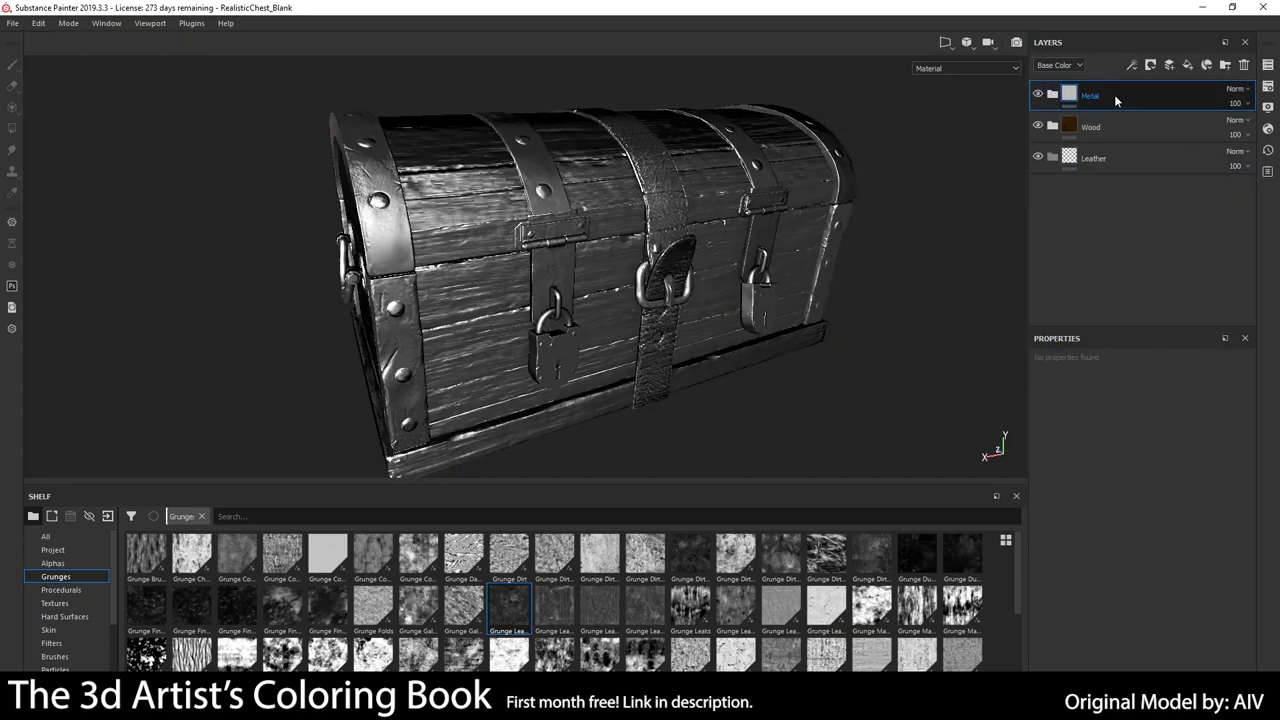
Give the Metal folder a black mask and fill in the bands, hinges and locks by mesh piece.
key("4")
left_click(83, 42)
left_click(400, 320)
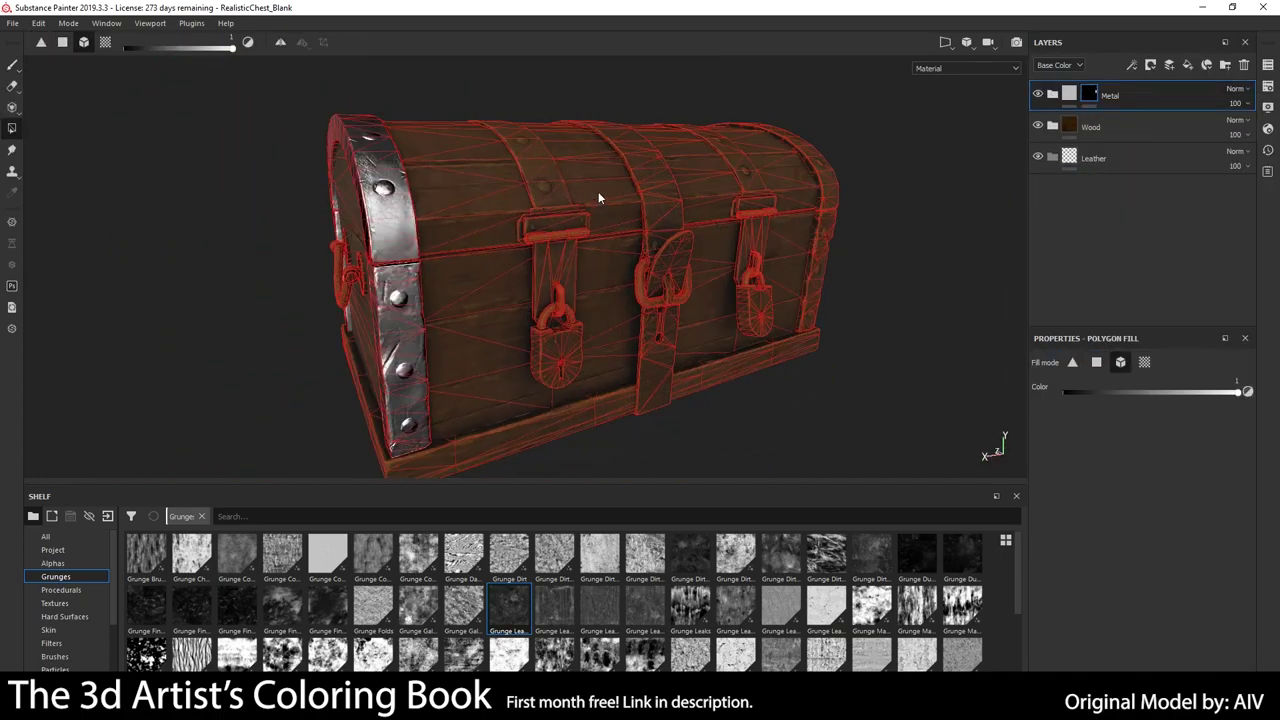
mouse_move(599, 198)
left_mouse_down("alt")
mouse_move(833, 404)
mouse_move(557, 275)
mouse_move(567, 197)
mouse_move(624, 263)
mouse_move(790, 196)
left_mouse_up("alt")
left_click_drag(825, 244, 569, 382, "alt")
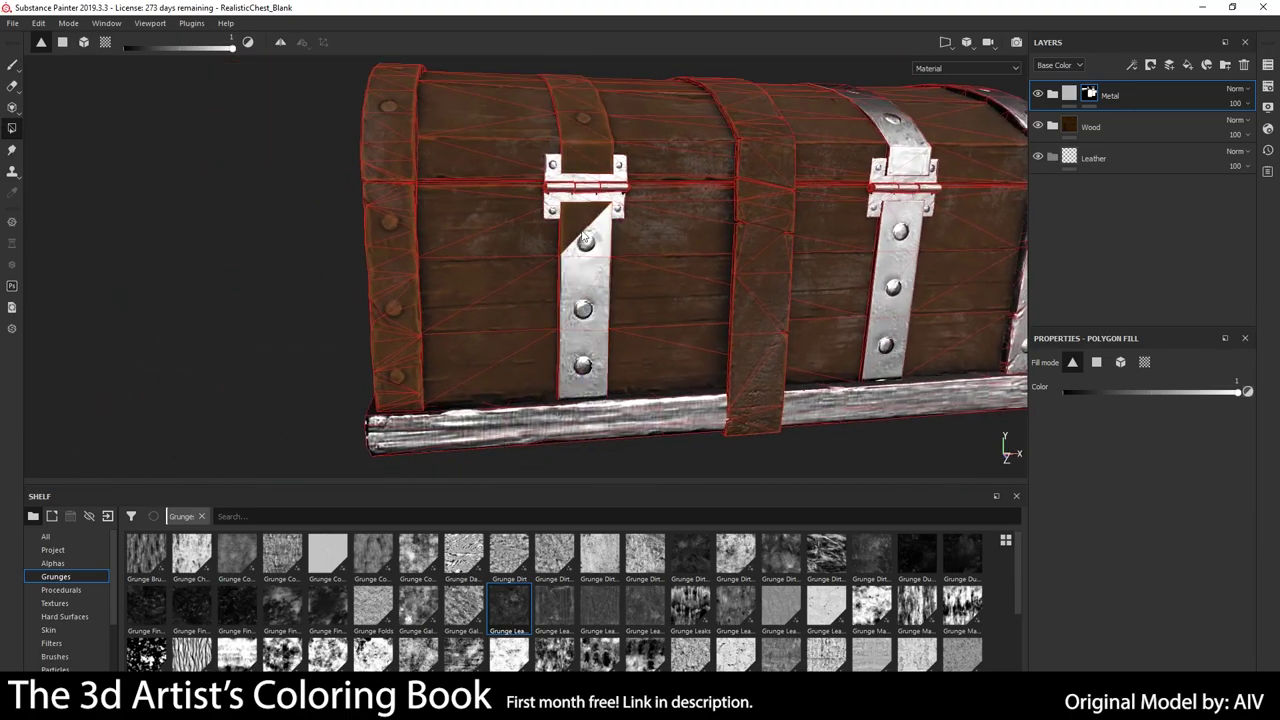
left_click_drag(585, 235, 513, 175, "alt")
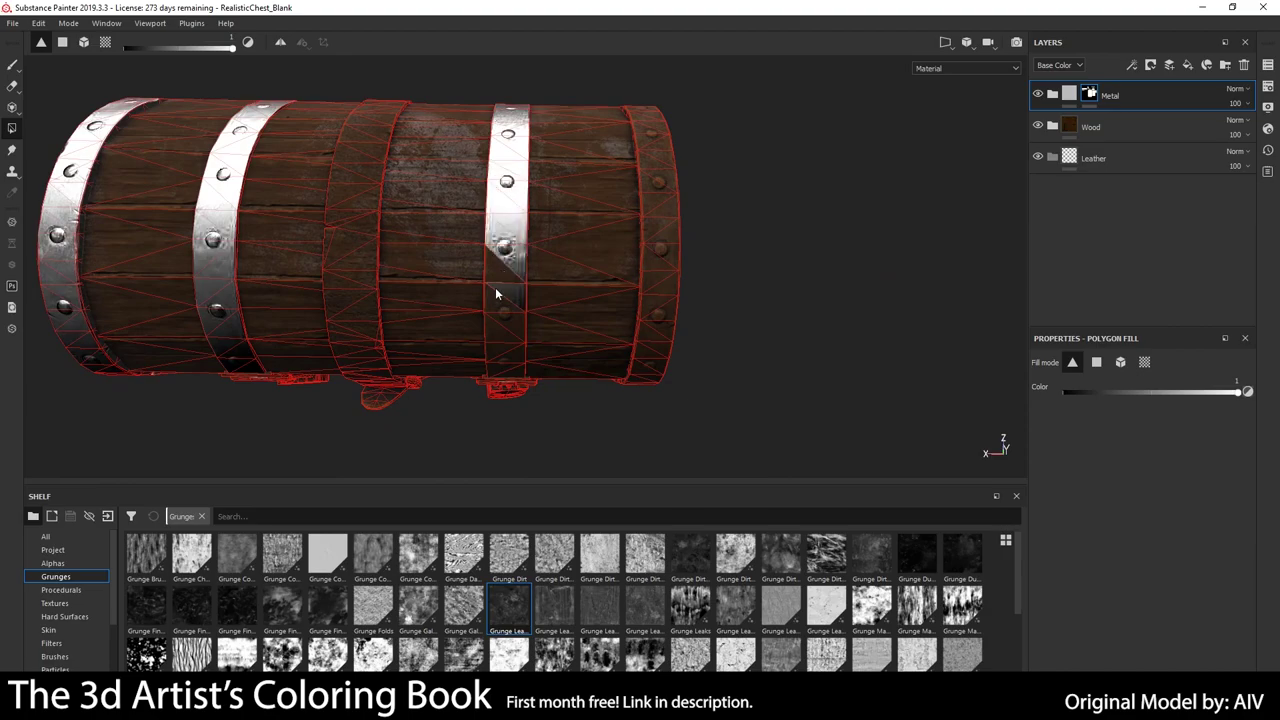
mouse_move(495, 293)
left_mouse_down("alt")
mouse_move(497, 203)
mouse_move(508, 363)
mouse_move(560, 357)
mouse_move(591, 387)
mouse_move(632, 292)
left_mouse_up("alt")
mouse_move(655, 218)
left_mouse_down("alt")
mouse_move(417, 286)
mouse_move(500, 443)
mouse_move(632, 339)
mouse_move(474, 135)
mouse_move(520, 250)
mouse_move(879, 188)
mouse_move(700, 200)
left_mouse_up("alt")
scroll(520, 250, "down", 3)
key("1")
Add a fill layer inside the Metal folder with a silver-grey base colour.
left_click_drag(219, 199, 300, 205, "alt")
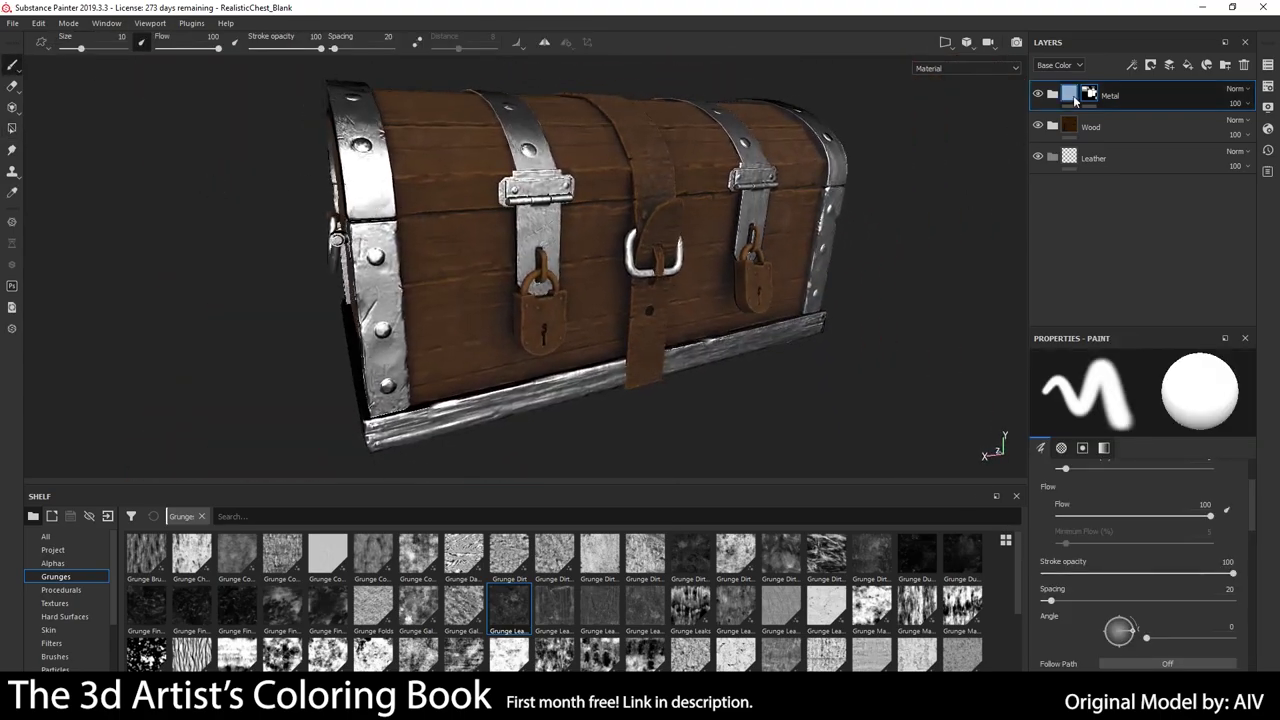
left_click(1188, 64)
mouse_move(1212, 657)
left_mouse_down()
mouse_move(1165, 580)
mouse_move(1084, 596)
left_mouse_up()
Set the metal roughness to 0.2857 and add a new black-masked fill layer below it.
left_click_drag(1077, 640, 1093, 640)
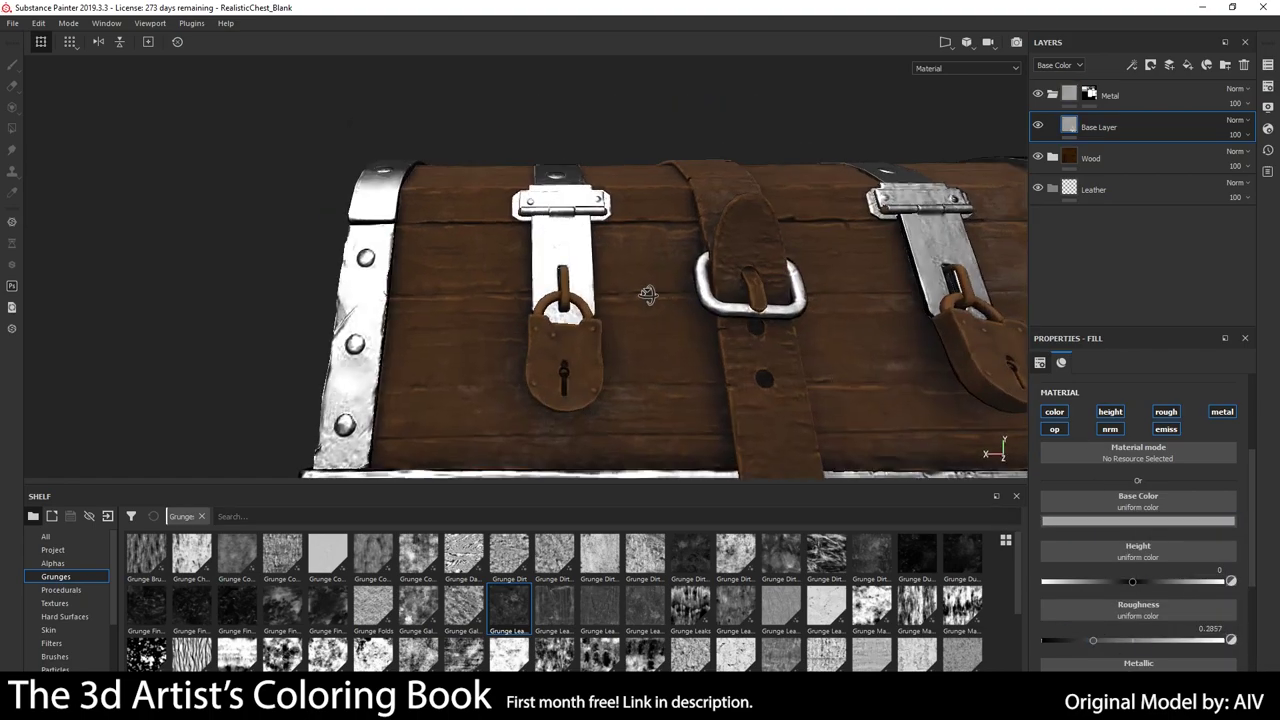
left_click(1188, 64)
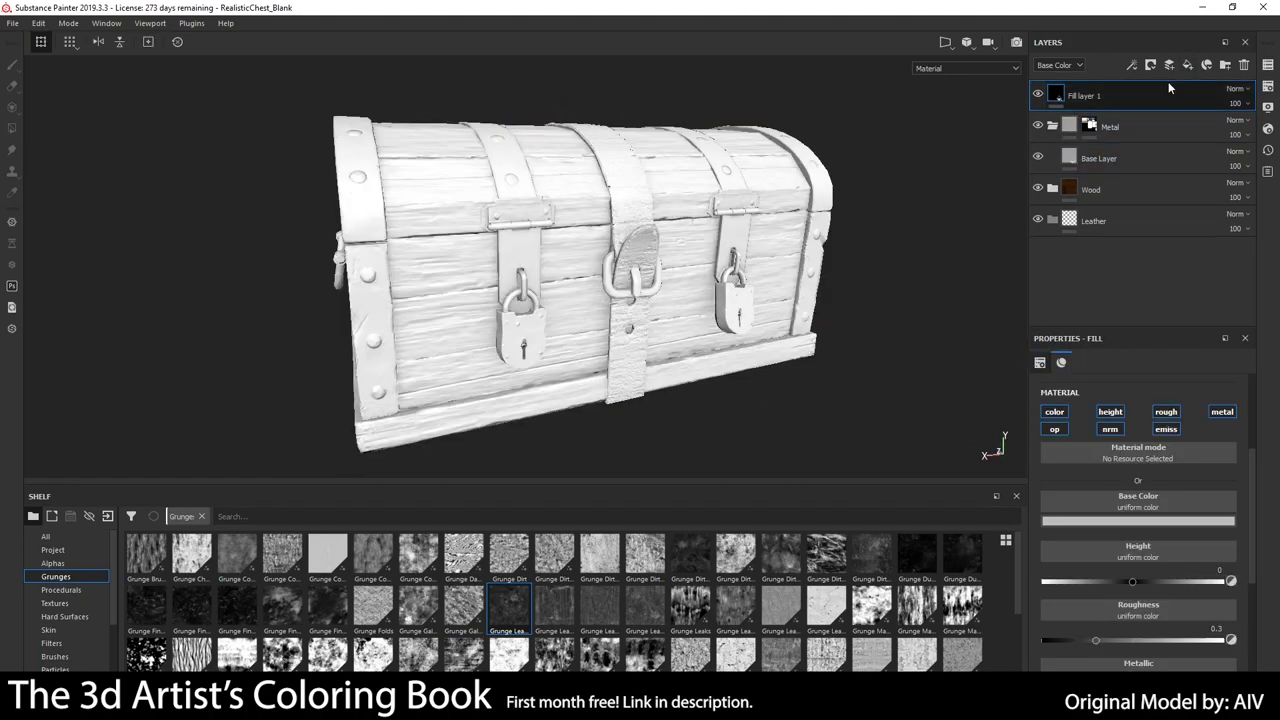
left_click_drag(1110, 95, 1110, 127)
left_click(1150, 64)
left_click(1069, 126)
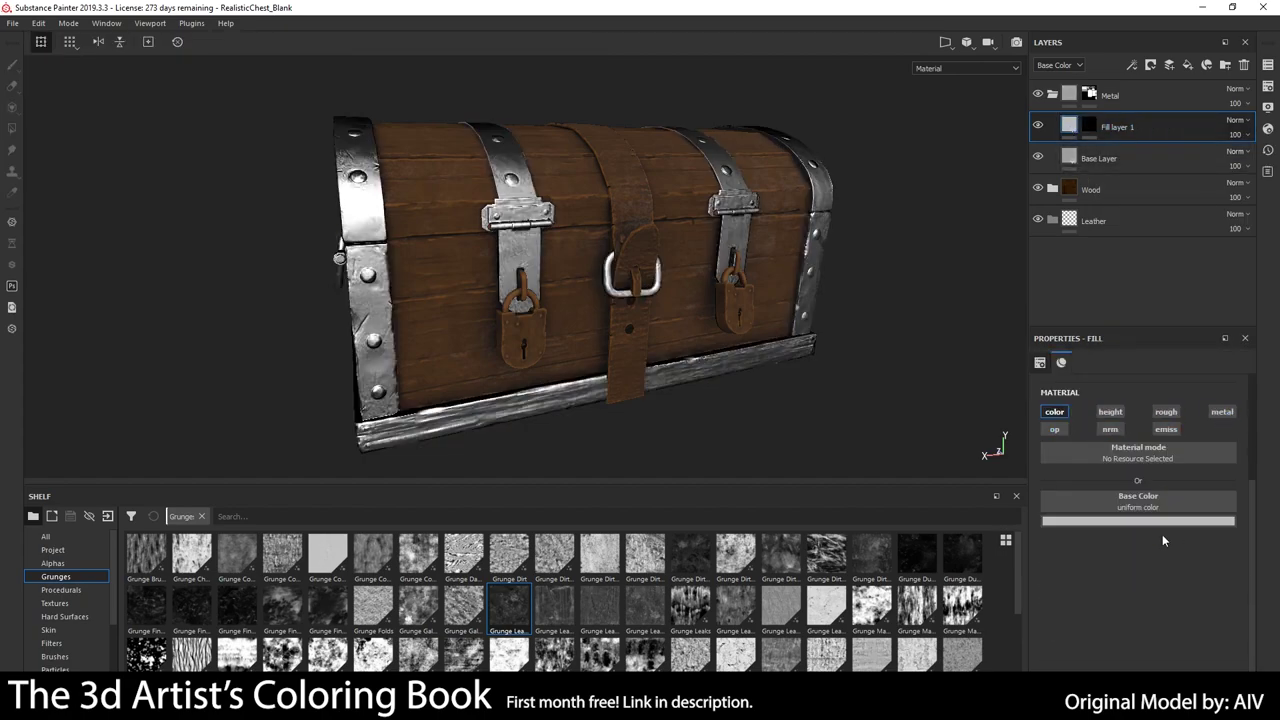
Add an Ambient Occlusion generator to the new mask and switch it to Dirt.
right_click(1089, 127)
left_click(1130, 281)
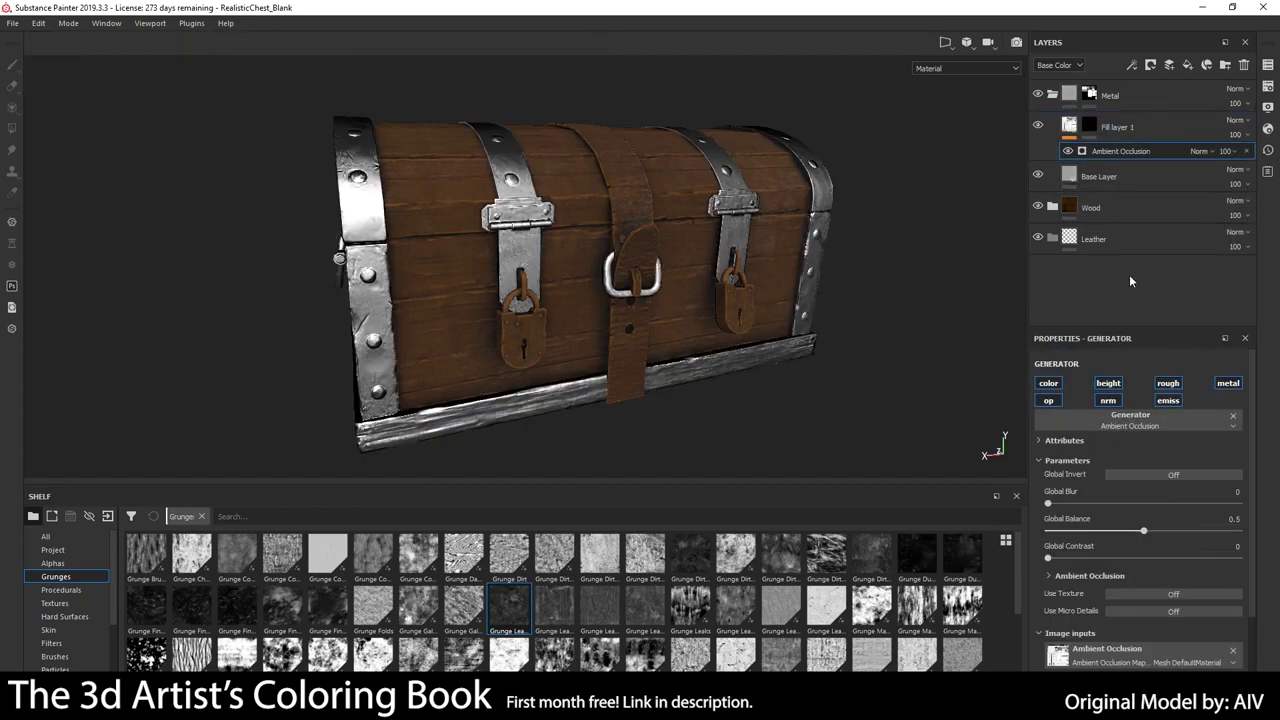
left_click(1130, 420)
left_click(1110, 455)
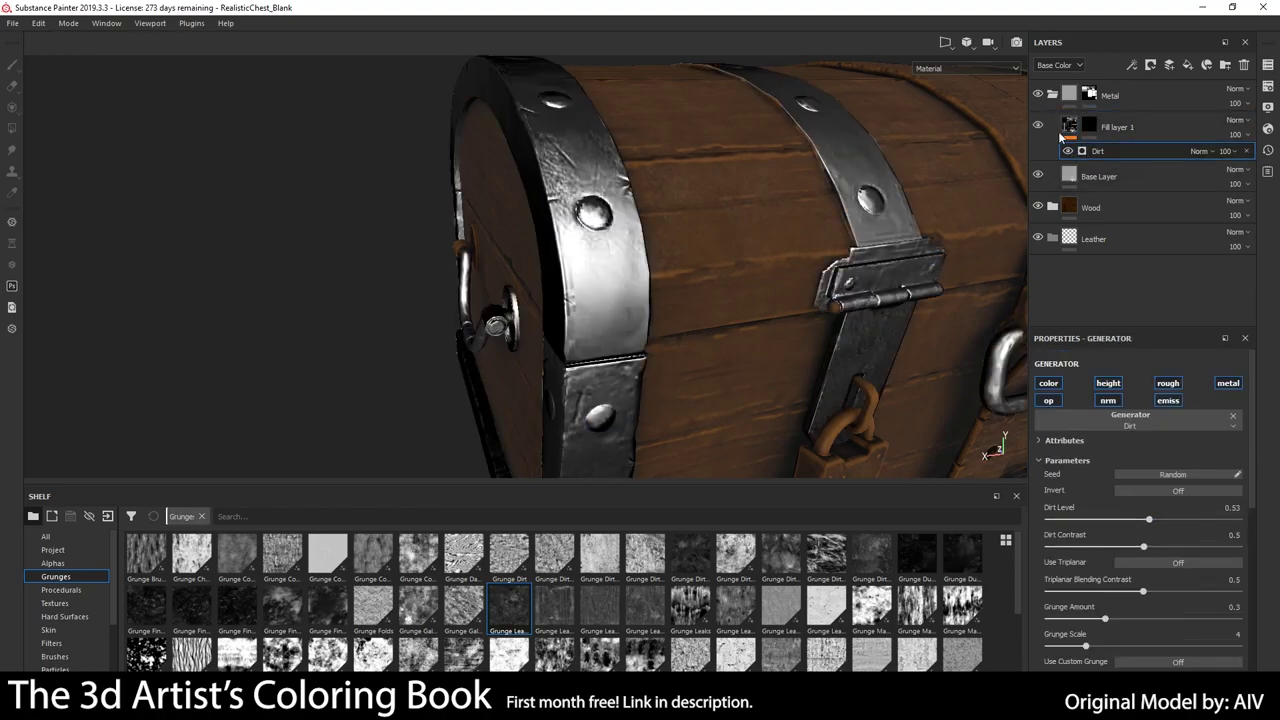
left_click(1089, 127)
mouse_move(312, 327)
left_mouse_down("alt")
mouse_move(727, 235)
mouse_move(560, 240)
left_mouse_up("alt")
Replace the Dirt effect on the fill layer's mask with a Mask Editor generator.
left_click(1099, 158)
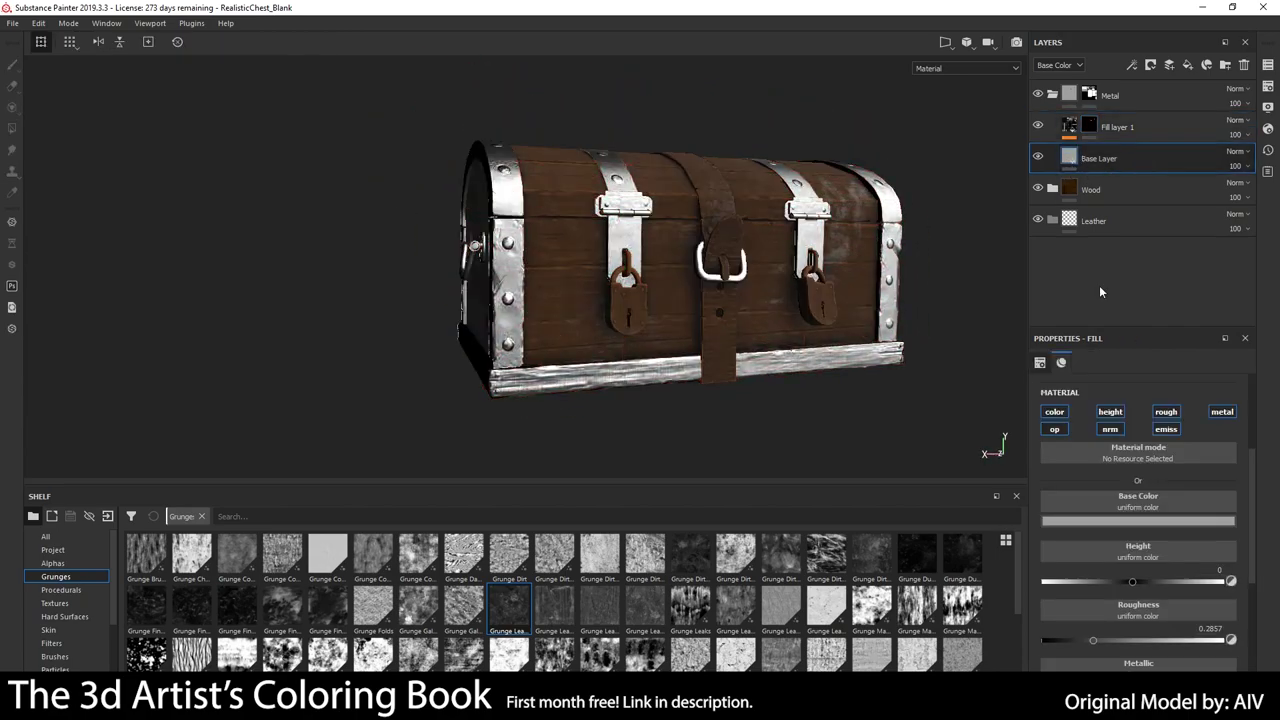
left_click(1126, 131)
left_click(1069, 125)
left_click(1138, 514)
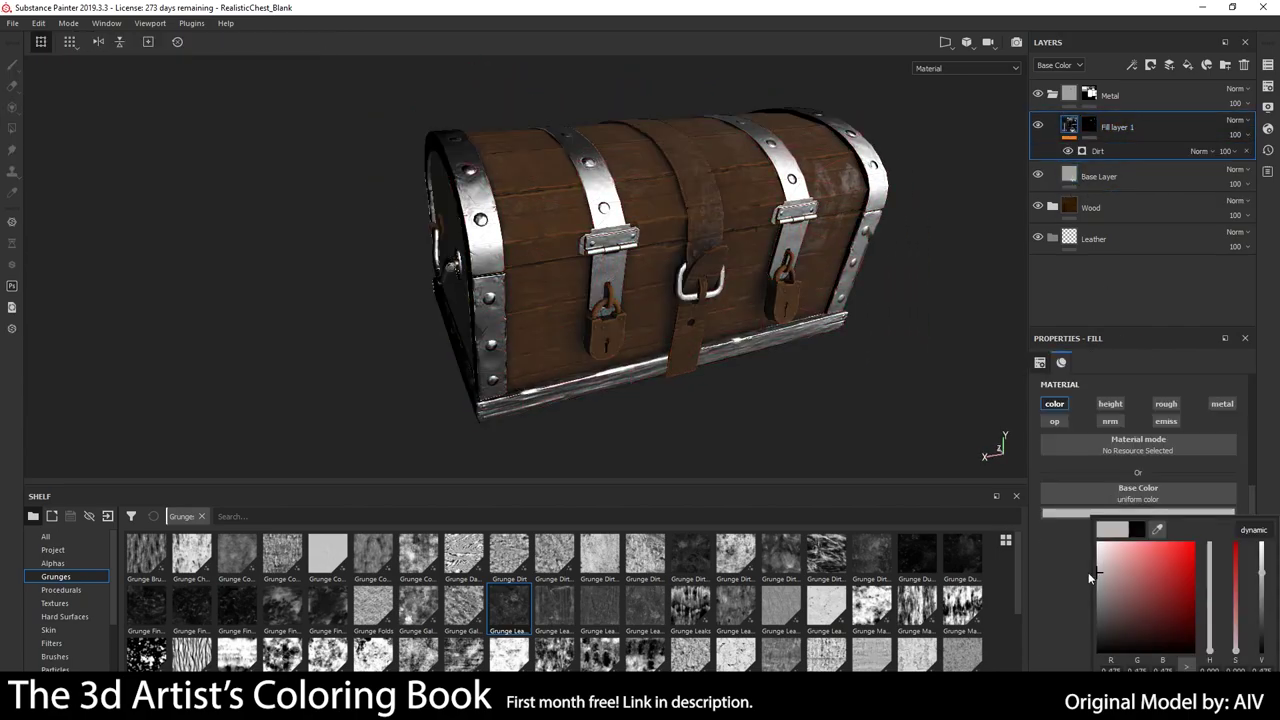
right_click(1066, 146)
left_click(1110, 549)
left_click(1143, 560)
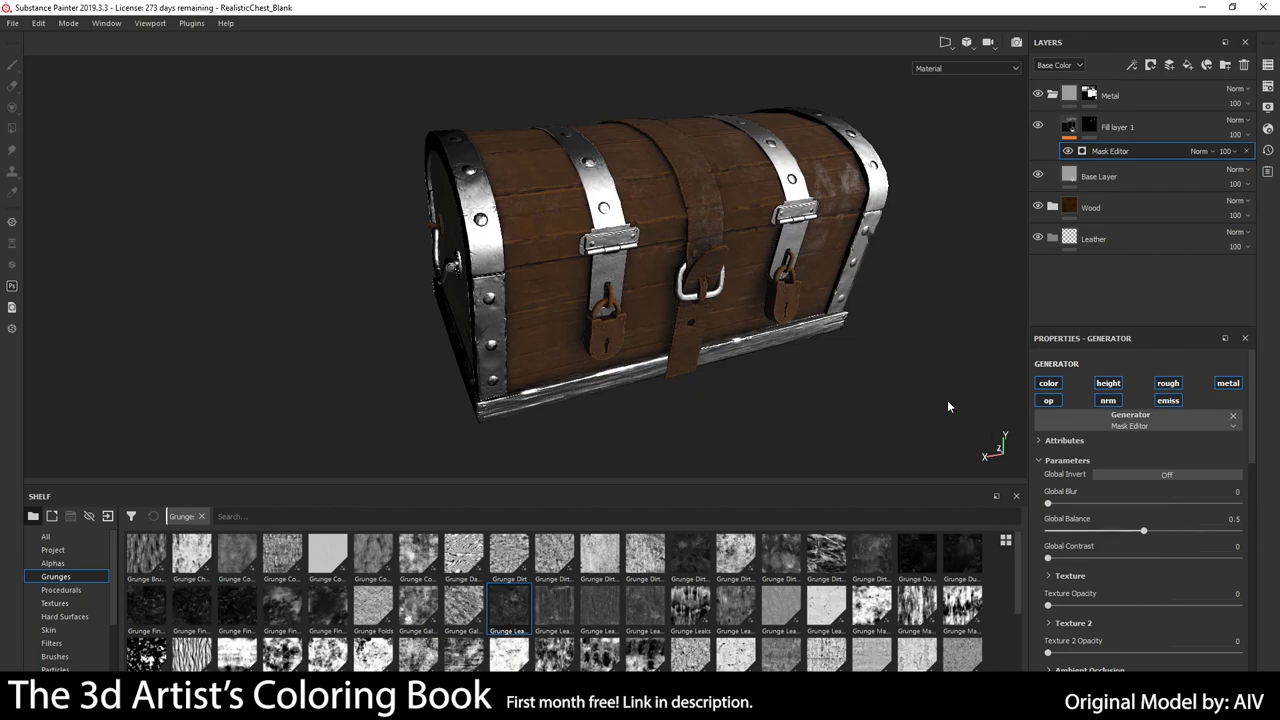
left_click_drag(947, 400, 1137, 131, "alt")
left_click(1137, 131)
mouse_move(760, 250)
left_mouse_down("alt")
mouse_move(961, 188)
mouse_move(670, 260)
left_mouse_up("alt")
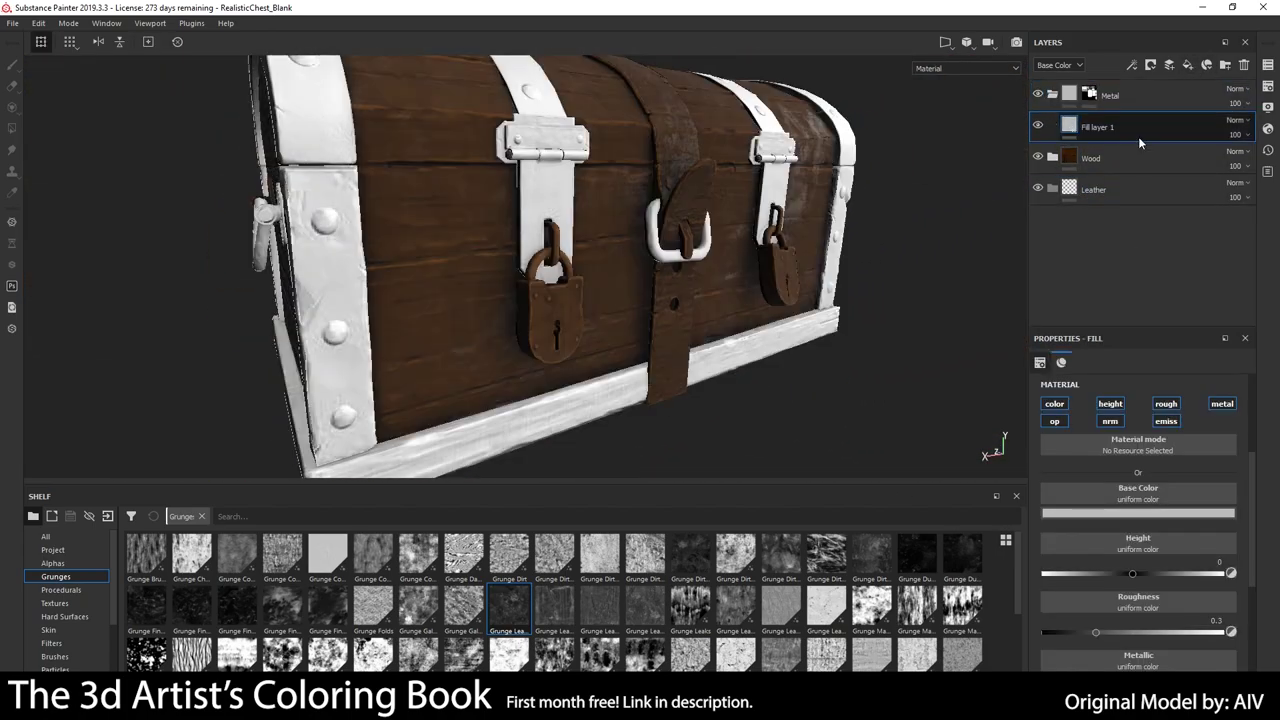
Give Fill layer 2 a gold base colour and metallic 0.8242, dropping a trial Mask Editor generator.
left_click(1138, 513)
left_click(1167, 596)
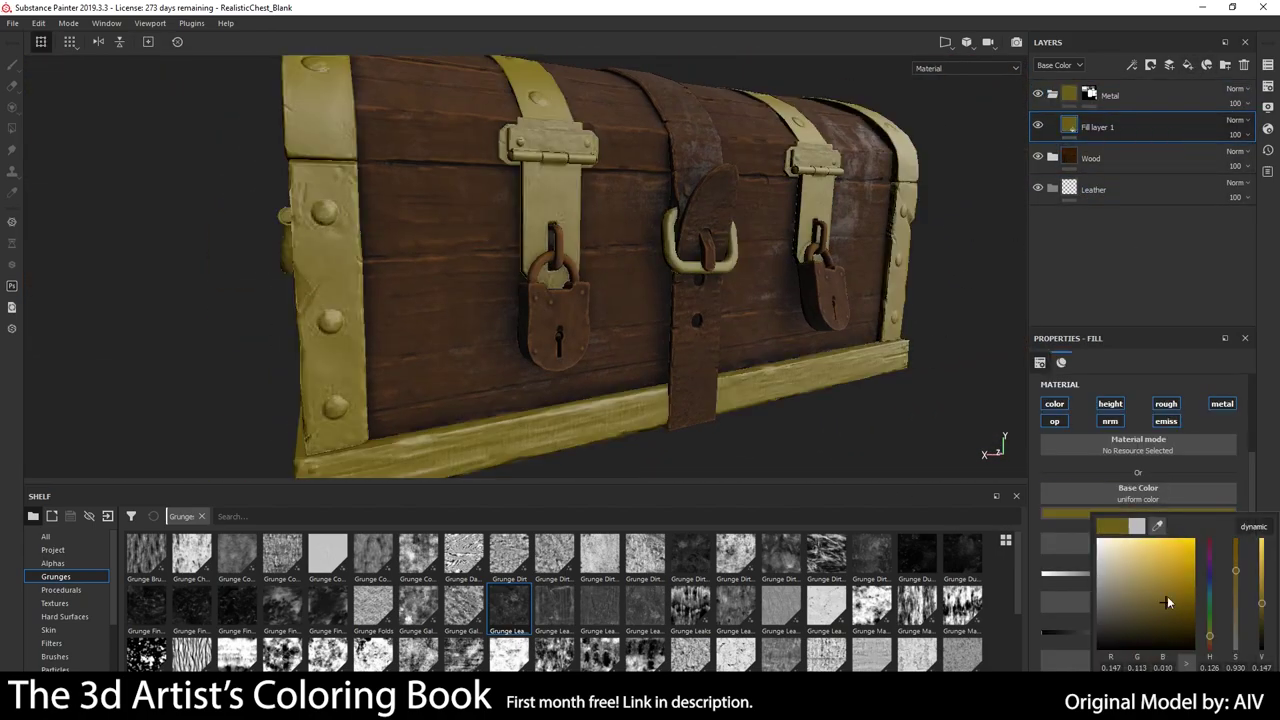
scroll(1092, 470, "down", 3)
left_click(1191, 531)
right_click(1127, 126)
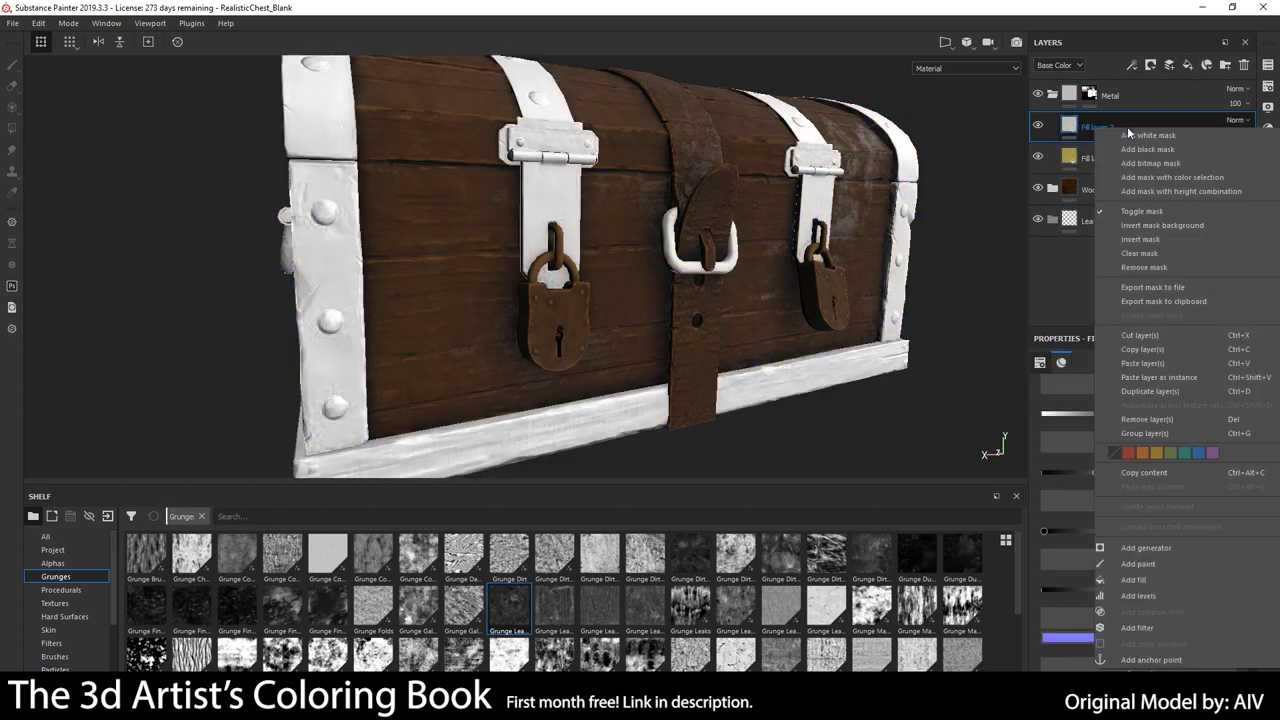
left_click(1150, 548)
key("ctrl+z")
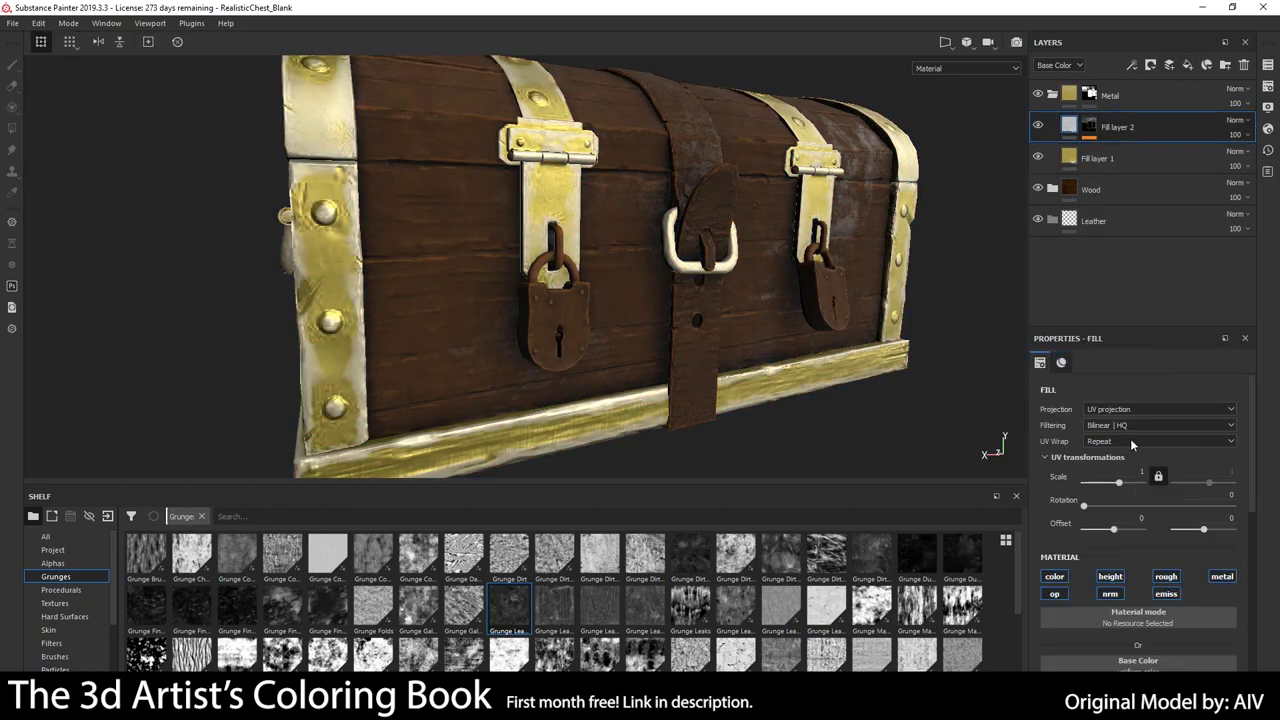
Pick a darker base colour for Fill layer 1.
left_click(1143, 160)
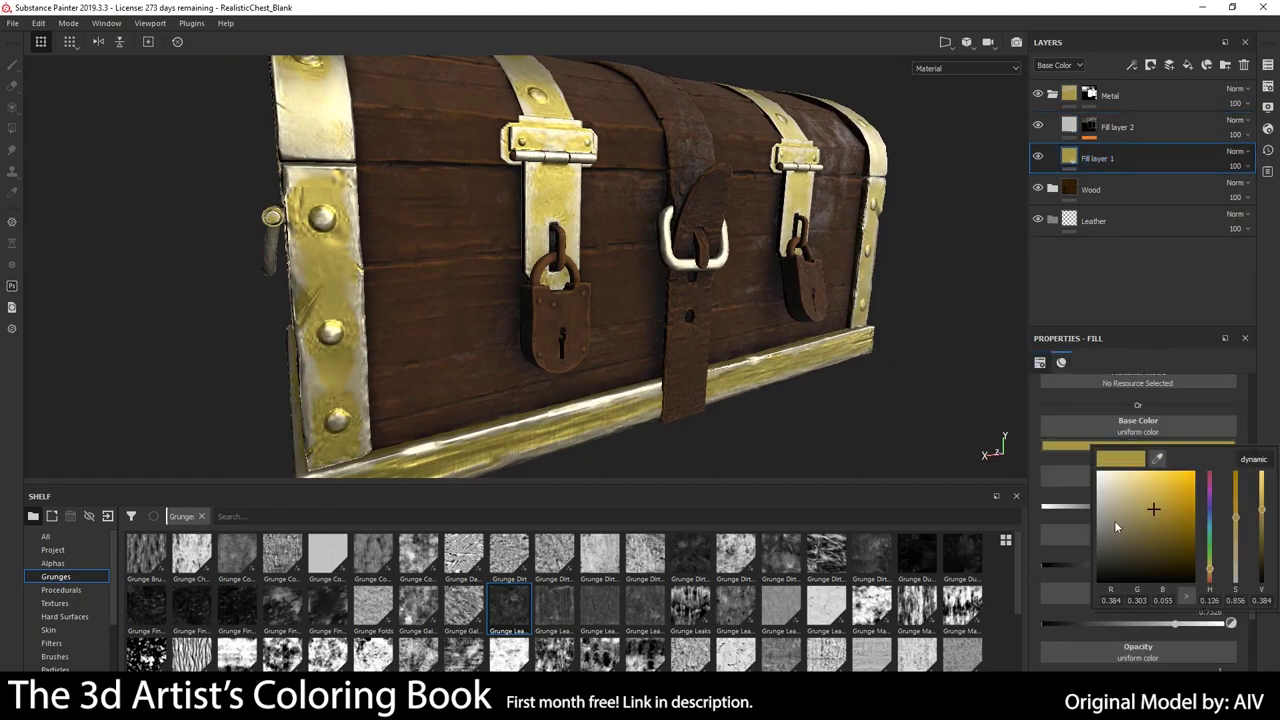
left_click_drag(1114, 520, 1213, 528)
left_click(1114, 536)
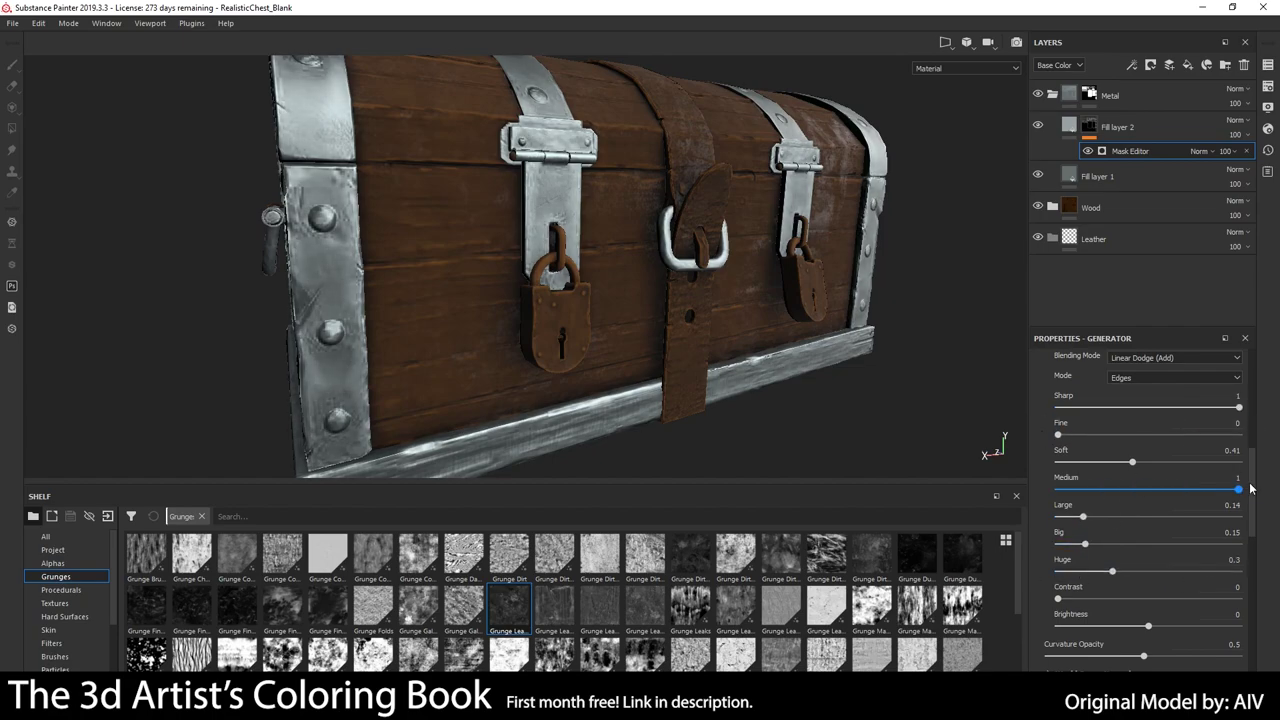
left_click_drag(800, 300, 710, 284, "alt")
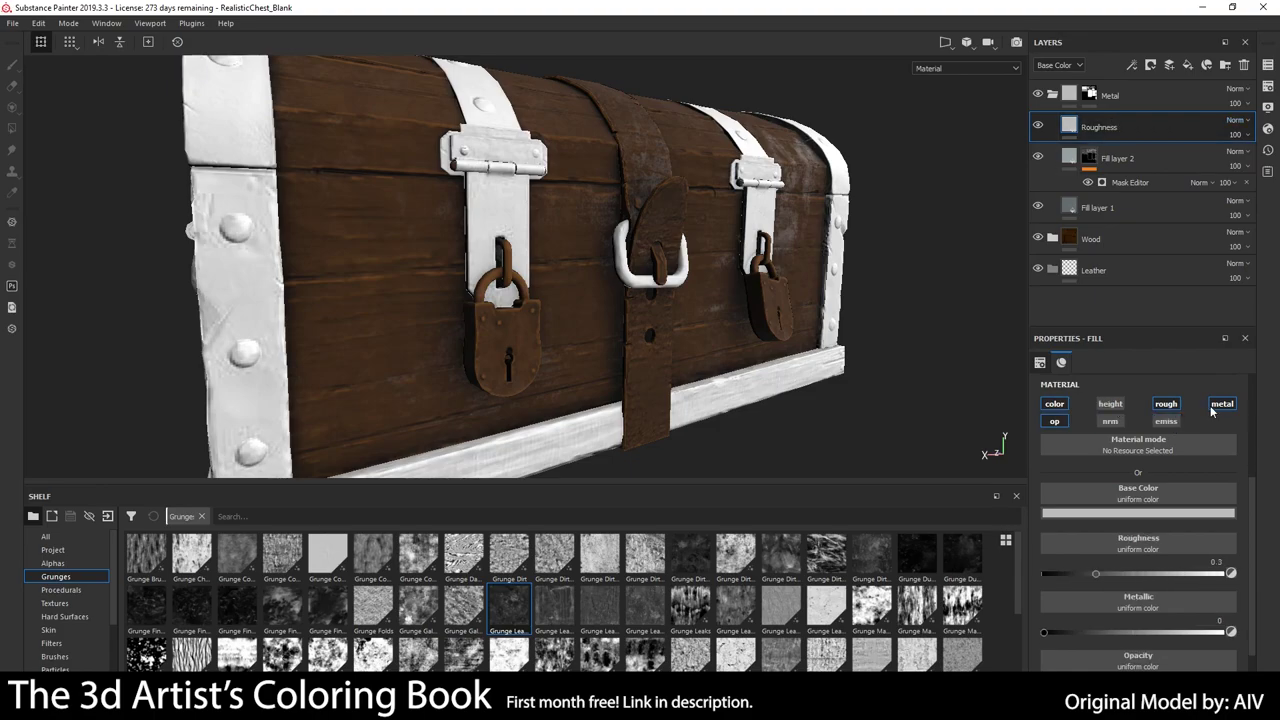
Limit the new fill layer to roughness and use Grunge Leak Large as its roughness map.
left_click(1212, 410)
left_click_drag(1100, 482, 1100, 488)
mouse_move(700, 300)
left_mouse_down("alt")
mouse_move(660, 320)
mouse_move(720, 310)
mouse_move(820, 350)
left_mouse_up("alt")
Lower Fill layer 1's roughness so the metal bands turn glossy.
left_click(1097, 207)
left_click(1137, 513)
scroll(1120, 520, "down", 3)
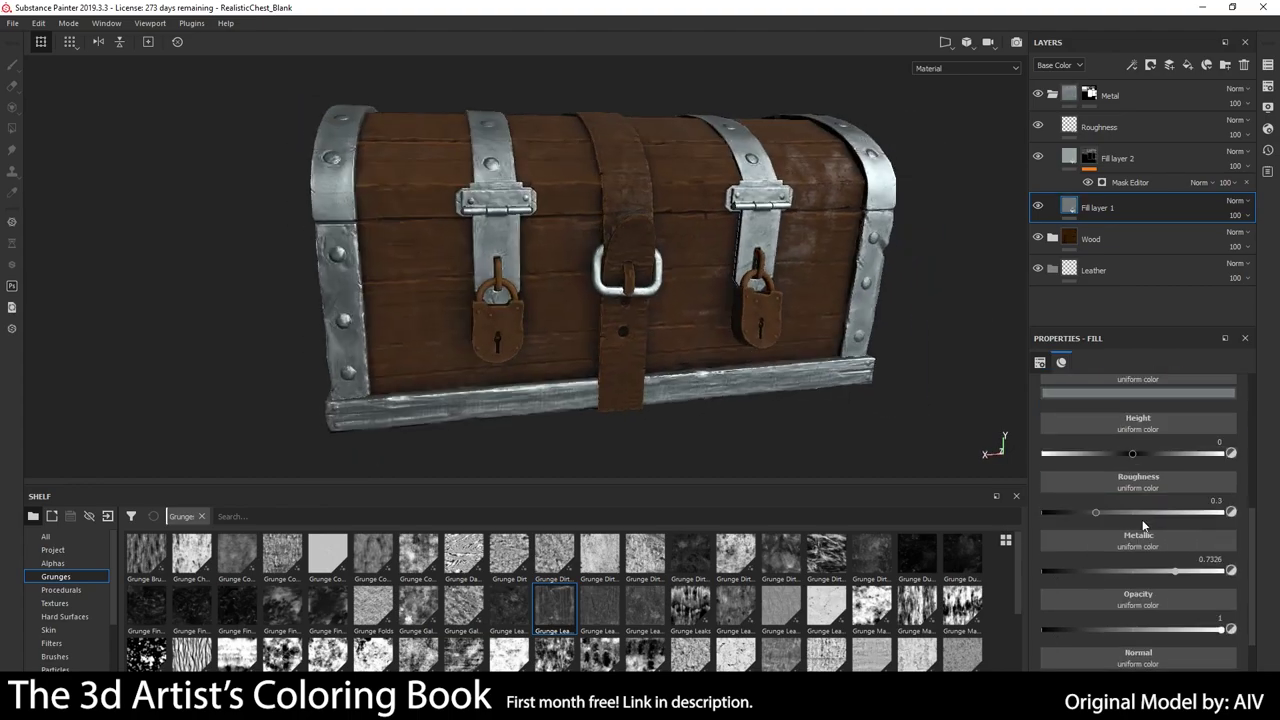
left_click_drag(1165, 516, 1083, 516)
scroll(1100, 524, "down", 1)
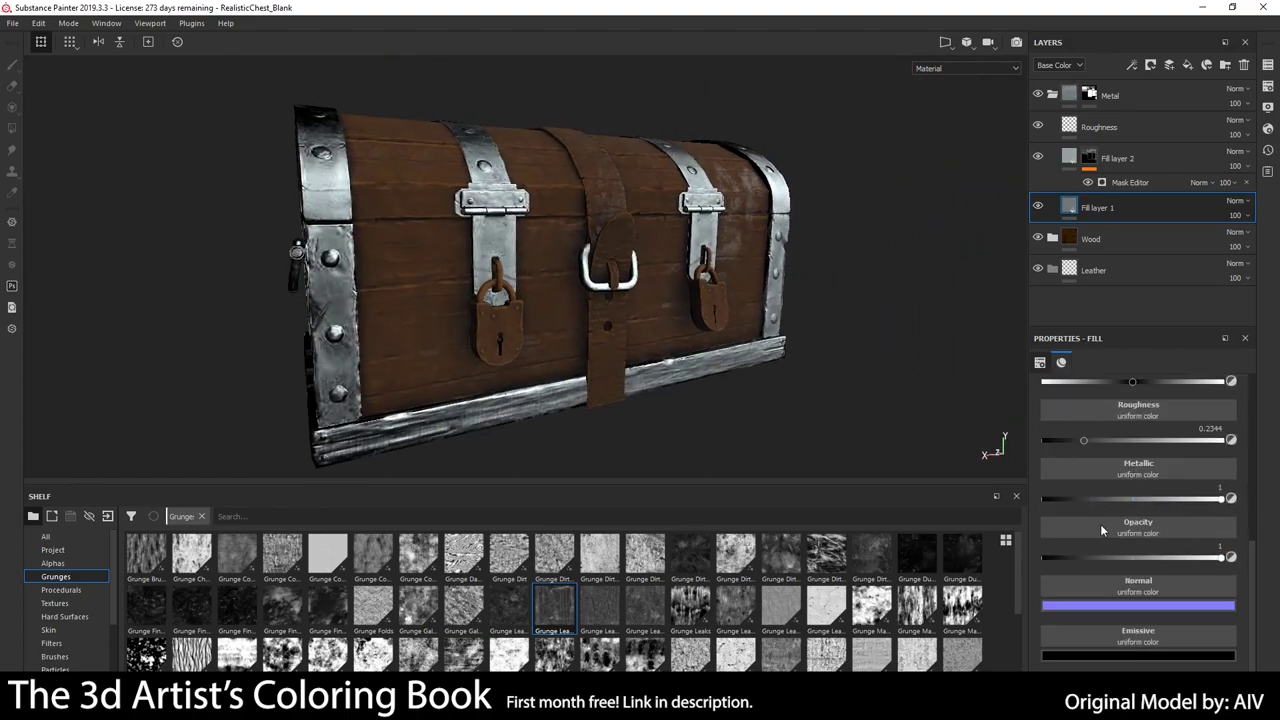
left_click_drag(640, 300, 560, 305, "alt")
scroll(528, 309, "up", 3)
Give the wood's Roughness fill layer a scaled Grunge Leak Small roughness map.
left_click(1053, 240)
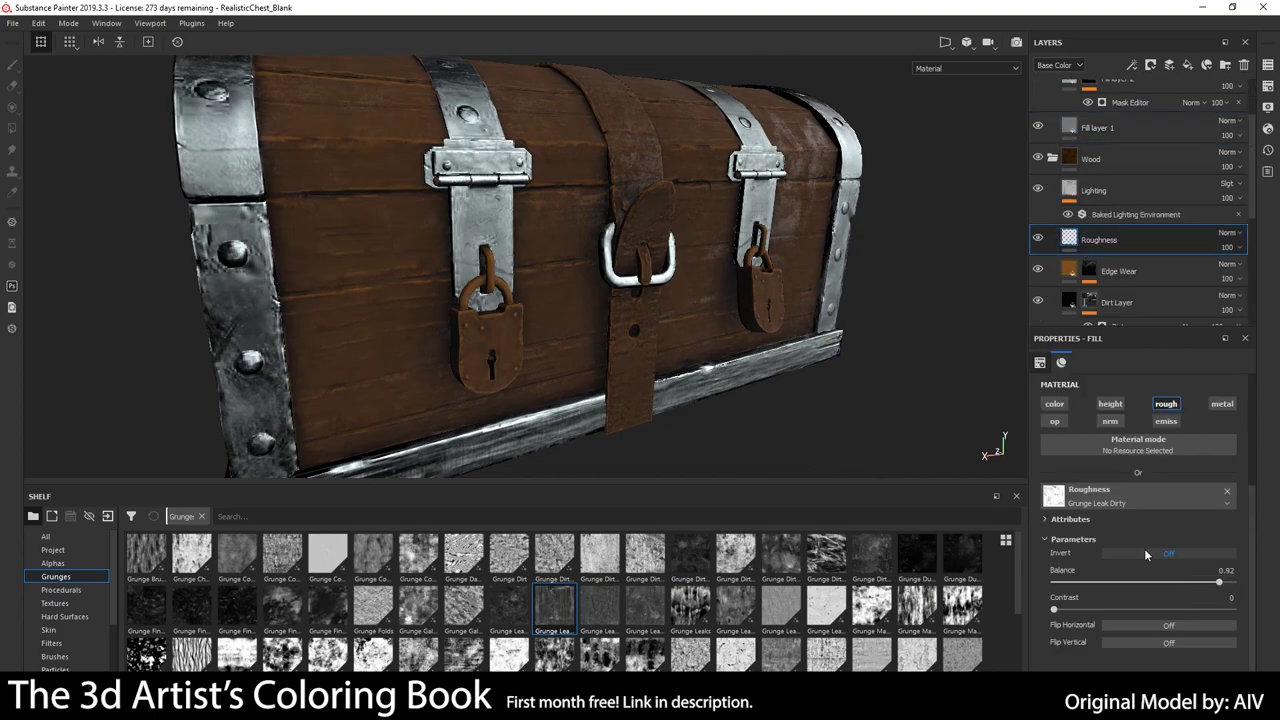
left_click(1099, 240)
left_click_drag(1090, 469, 1124, 469)
scroll(1122, 467, "down", 3)
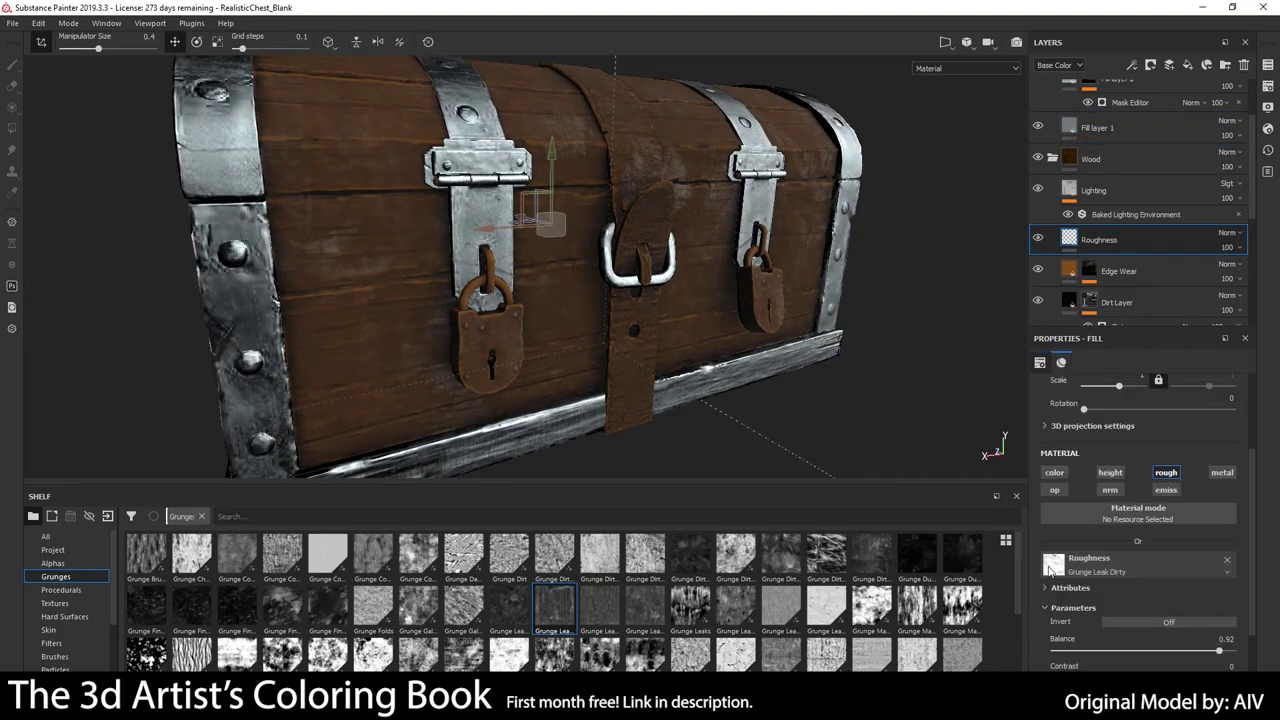
left_click_drag(598, 605, 1140, 495)
Set the lighting environment map to Panorama and bring up the Smart materials shelf.
left_click_drag(630, 300, 682, 305, "alt")
key("f")
left_click(1267, 107)
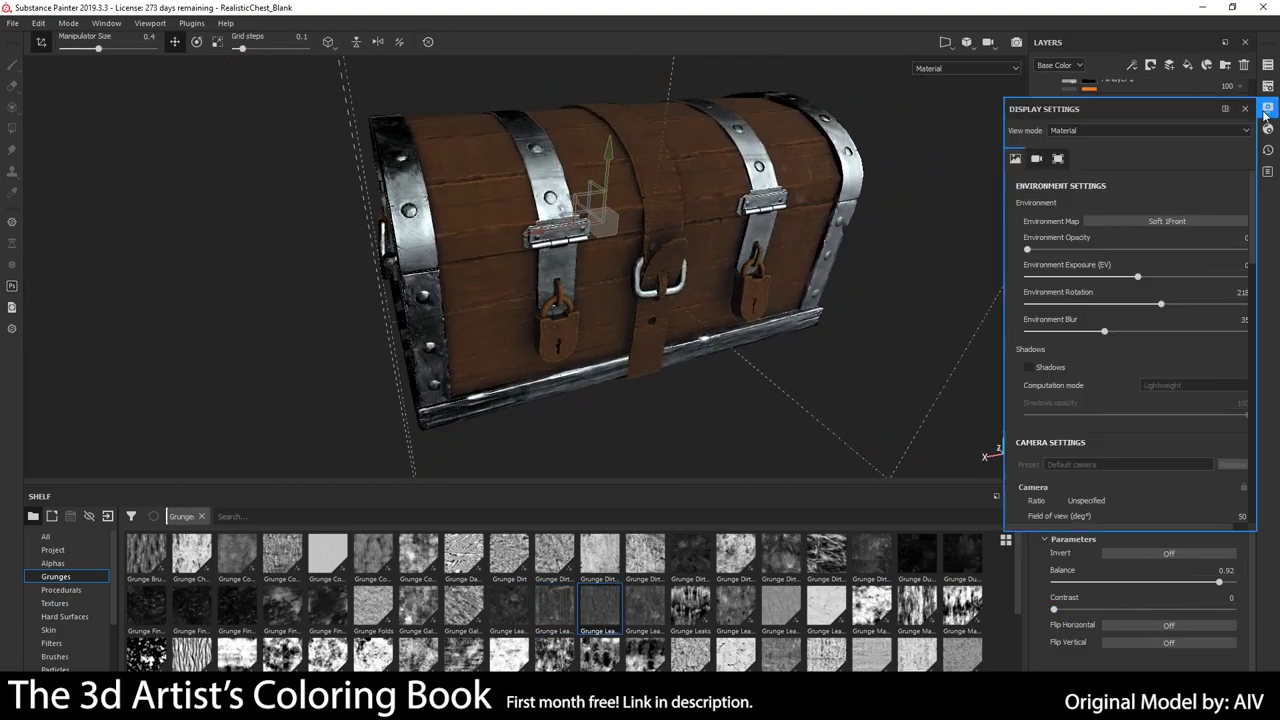
left_click(1116, 345)
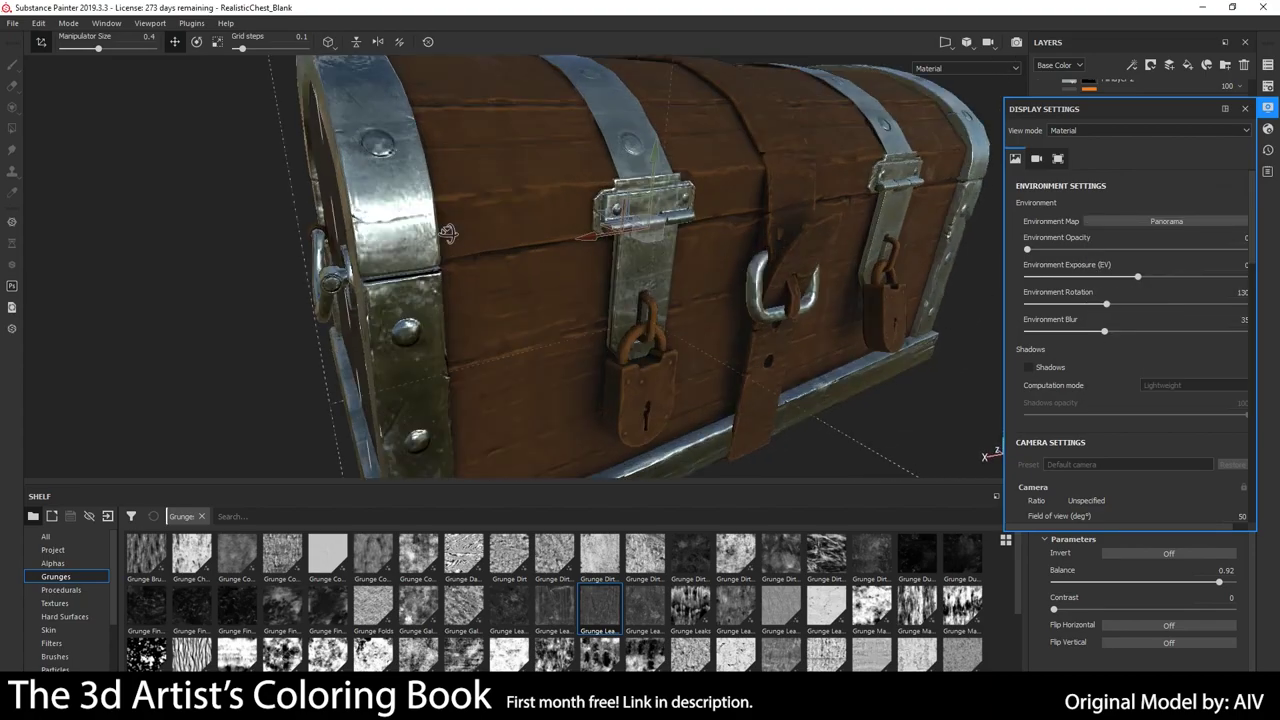
left_click_drag(690, 250, 750, 237, "alt")
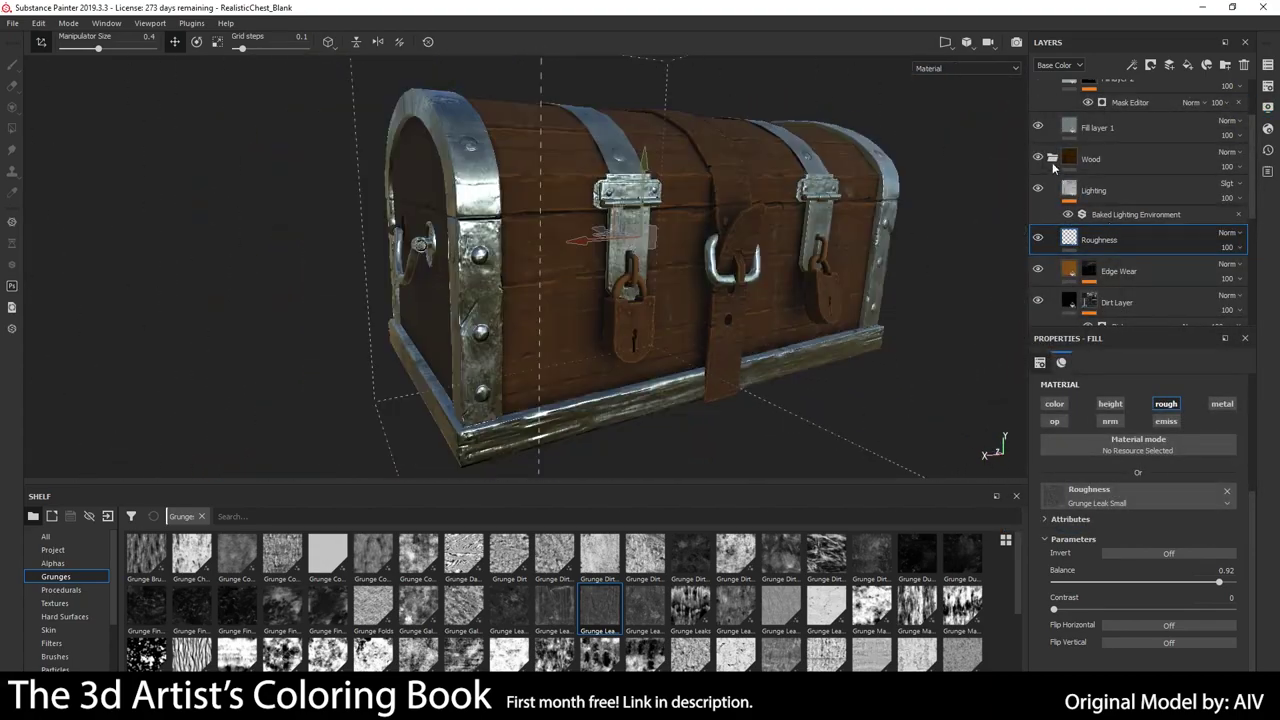
left_click(68, 628)
Search the shelf for 'leather' and add the Leatherette Damaged smart material to the layers.
left_click(373, 516)
type("leather")
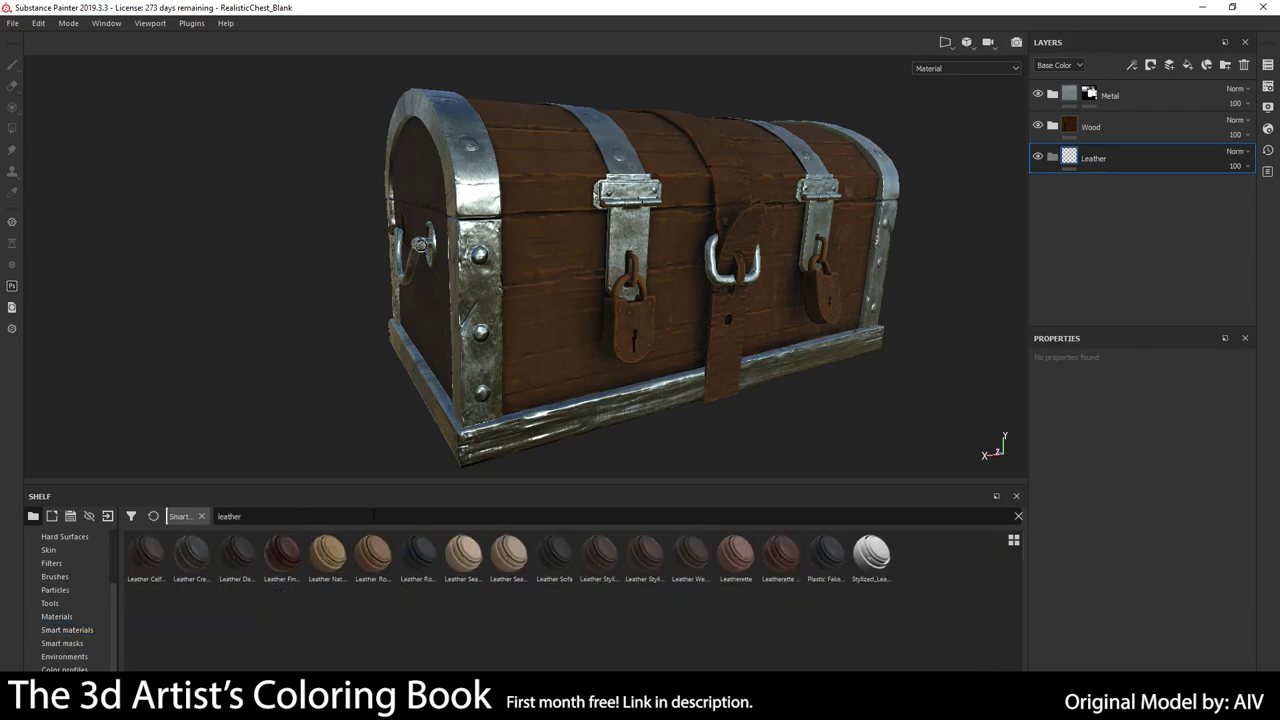
left_click_drag(1139, 80, 1133, 112)
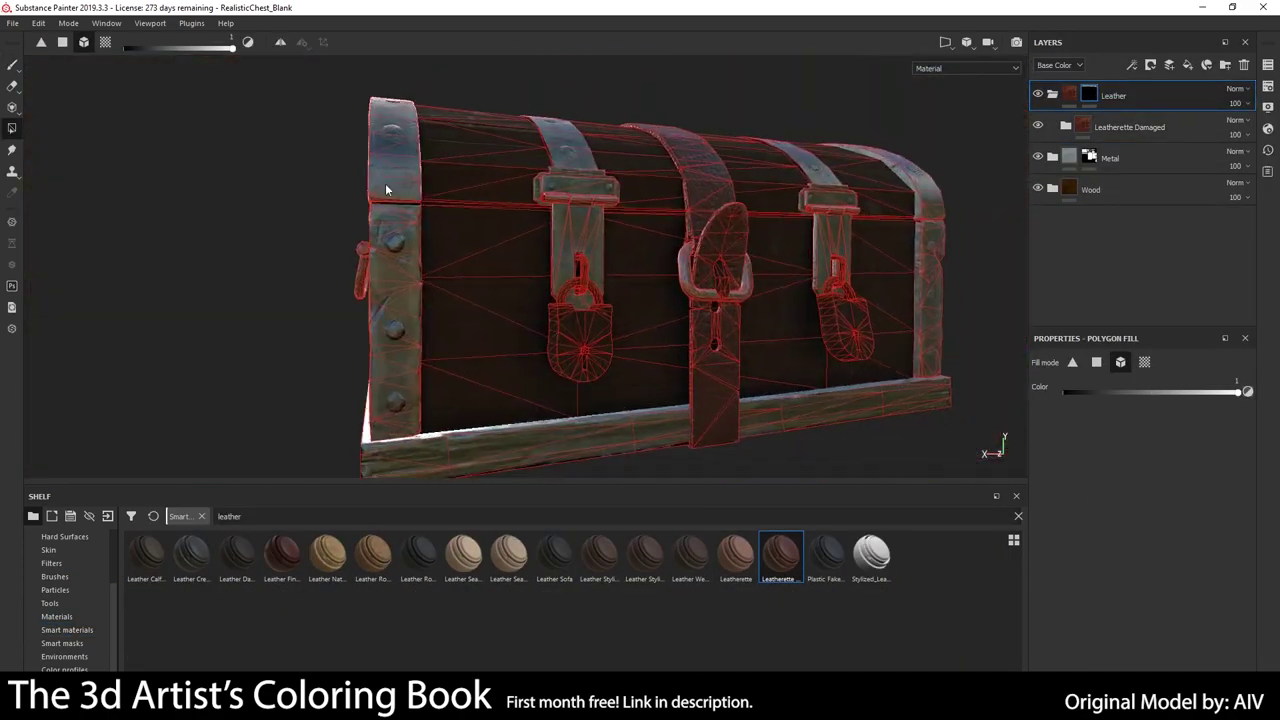
Darken the leather's Base Color and move the new folder to the top of the stack.
left_click(1086, 228)
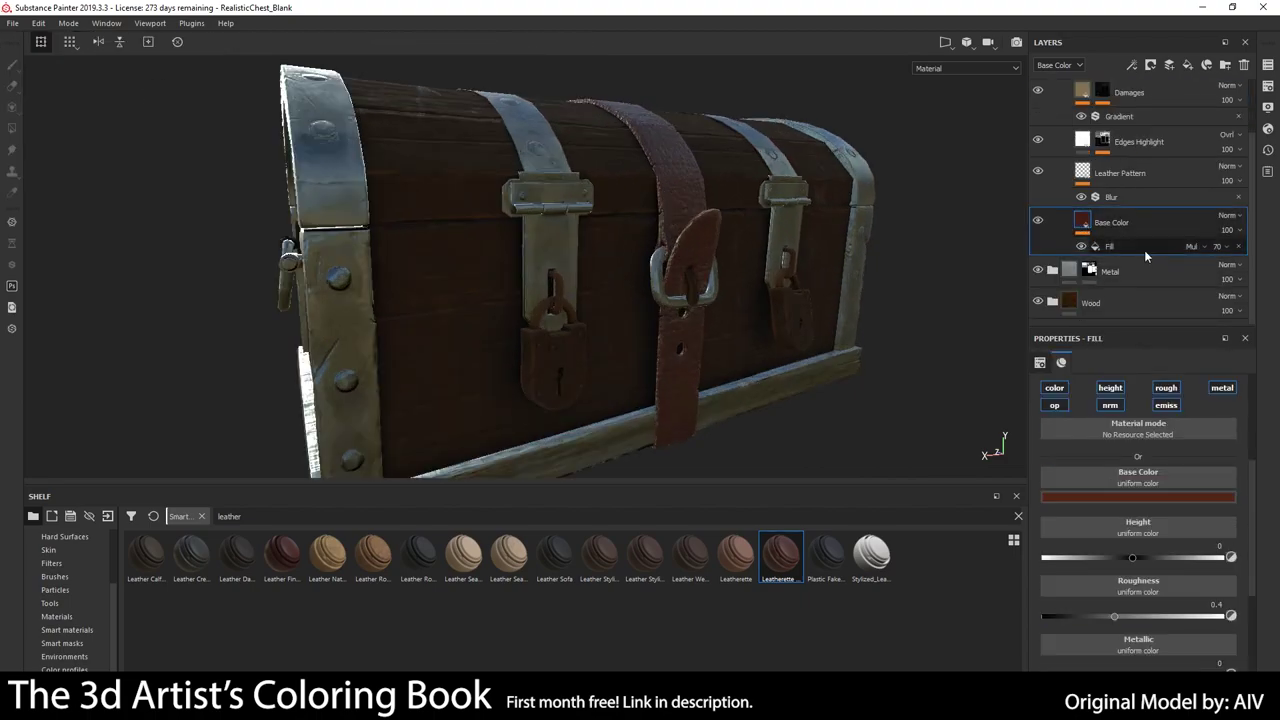
left_click(1138, 497)
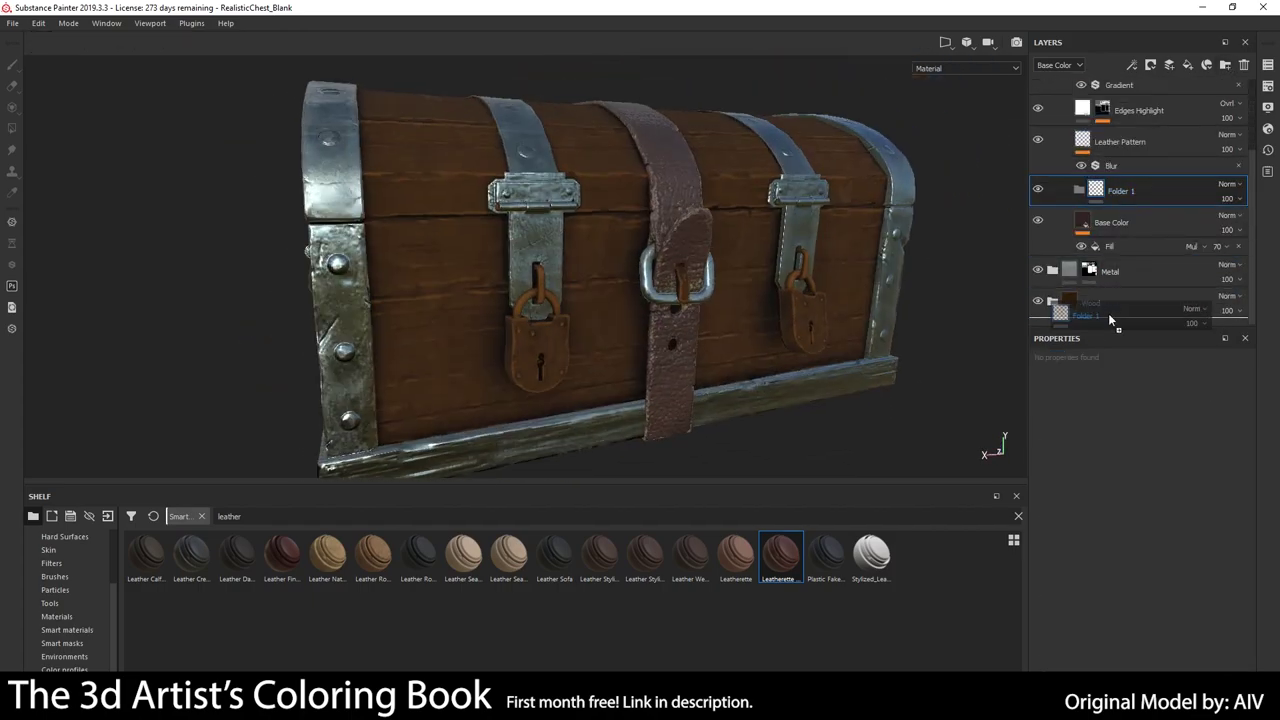
mouse_move(1108, 303)
left_mouse_down()
mouse_move(1109, 80)
mouse_move(1091, 82)
left_mouse_up()
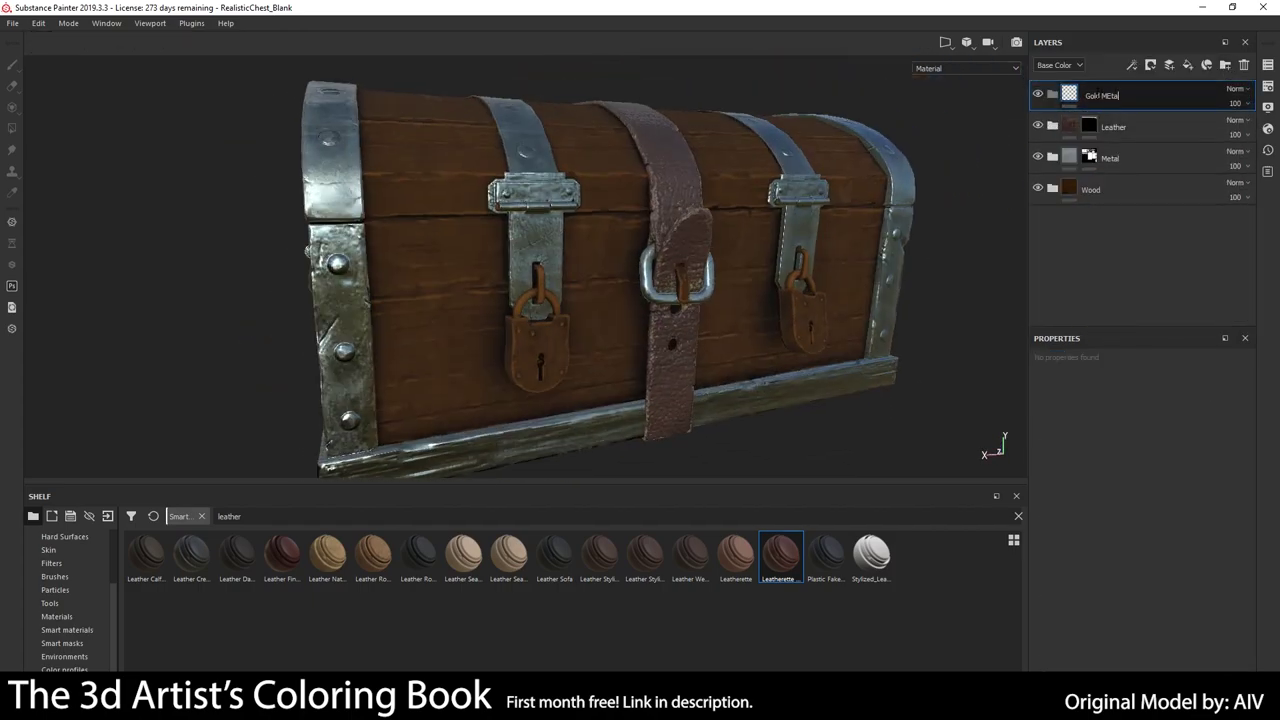
Add a fill layer with a gold-yellow base colour.
left_click(1207, 65)
left_click(1138, 497)
left_click(1168, 560)
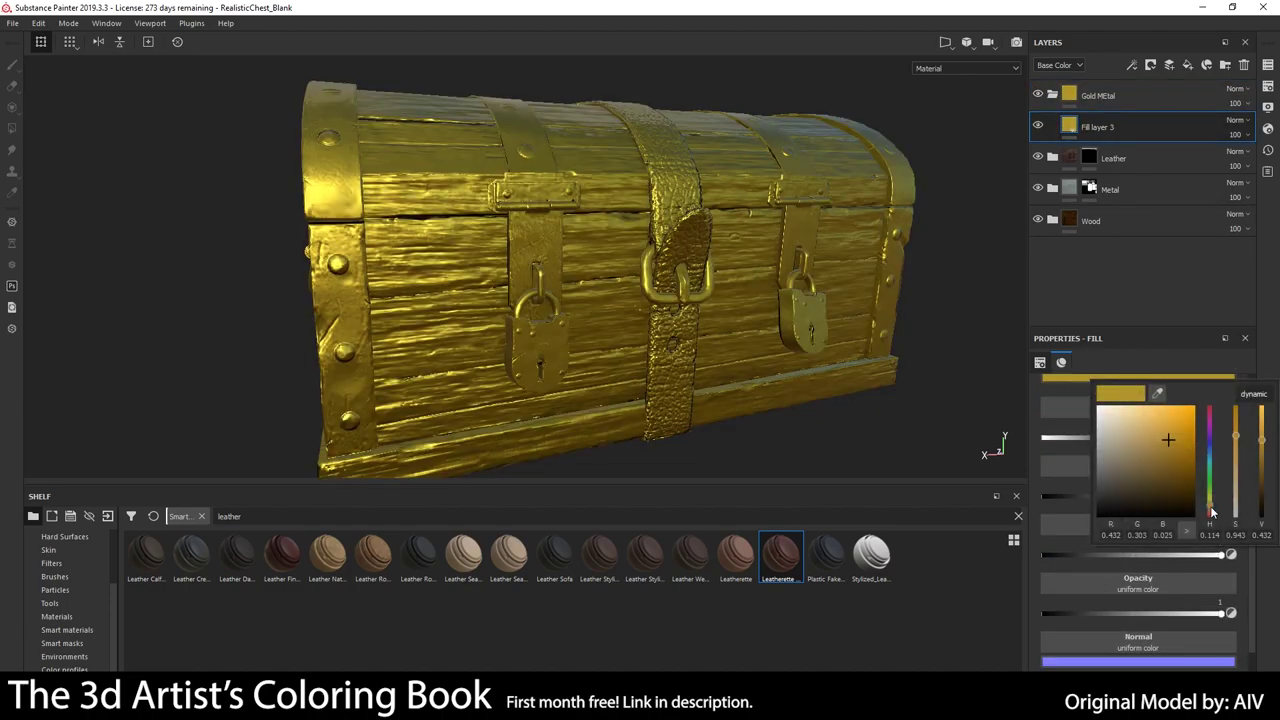
Give the Gold MEtal folder a black mask and inspect the padlocks and side handle.
right_click(1100, 95)
left_click(1090, 150)
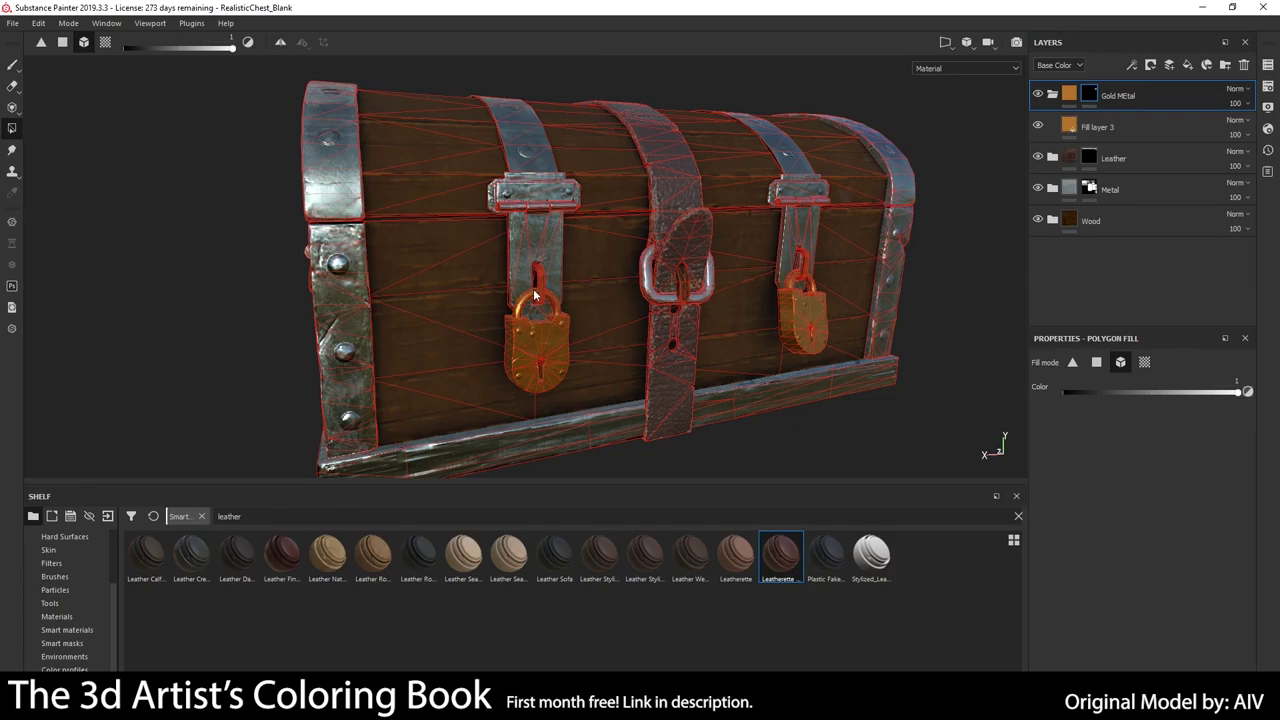
scroll(600, 226, "up", 3)
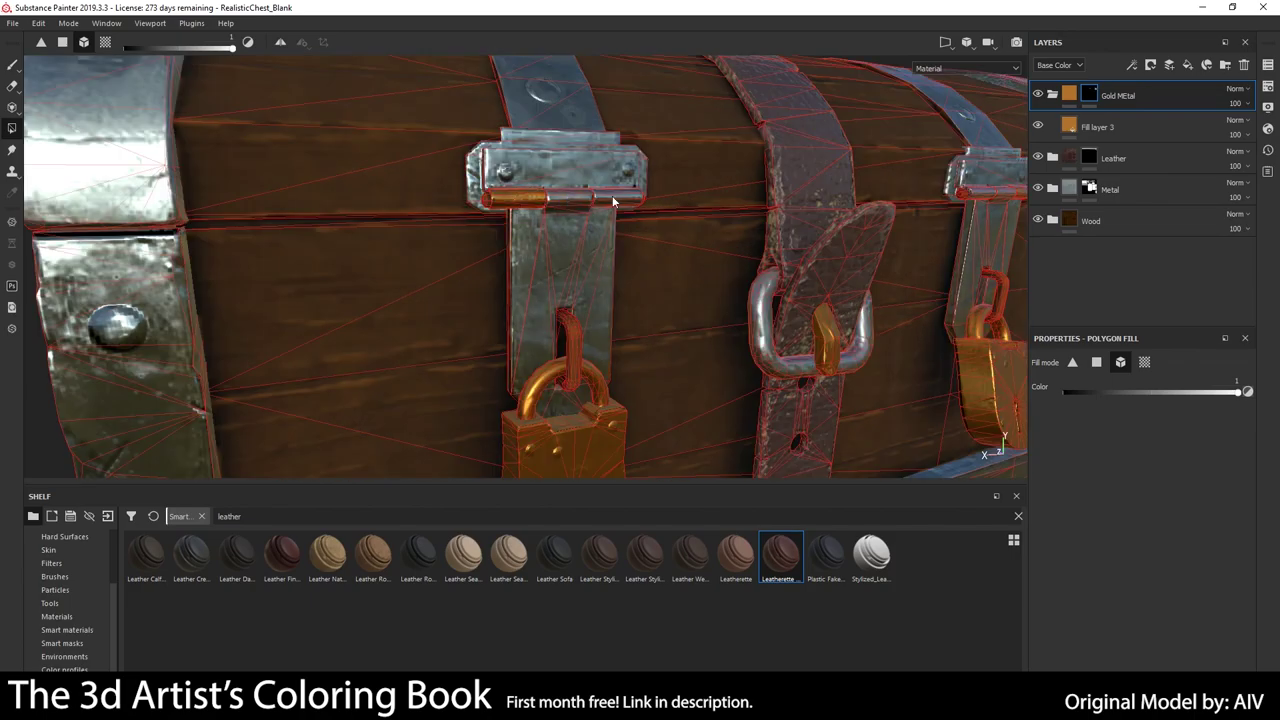
scroll(613, 202, "down", 2)
left_click_drag(671, 263, 334, 237, "alt")
scroll(334, 237, "down", 3)
scroll(571, 203, "up", 5)
mouse_move(197, 194)
left_mouse_down("alt")
mouse_move(571, 203)
mouse_move(546, 266)
mouse_move(646, 251)
left_mouse_up("alt")
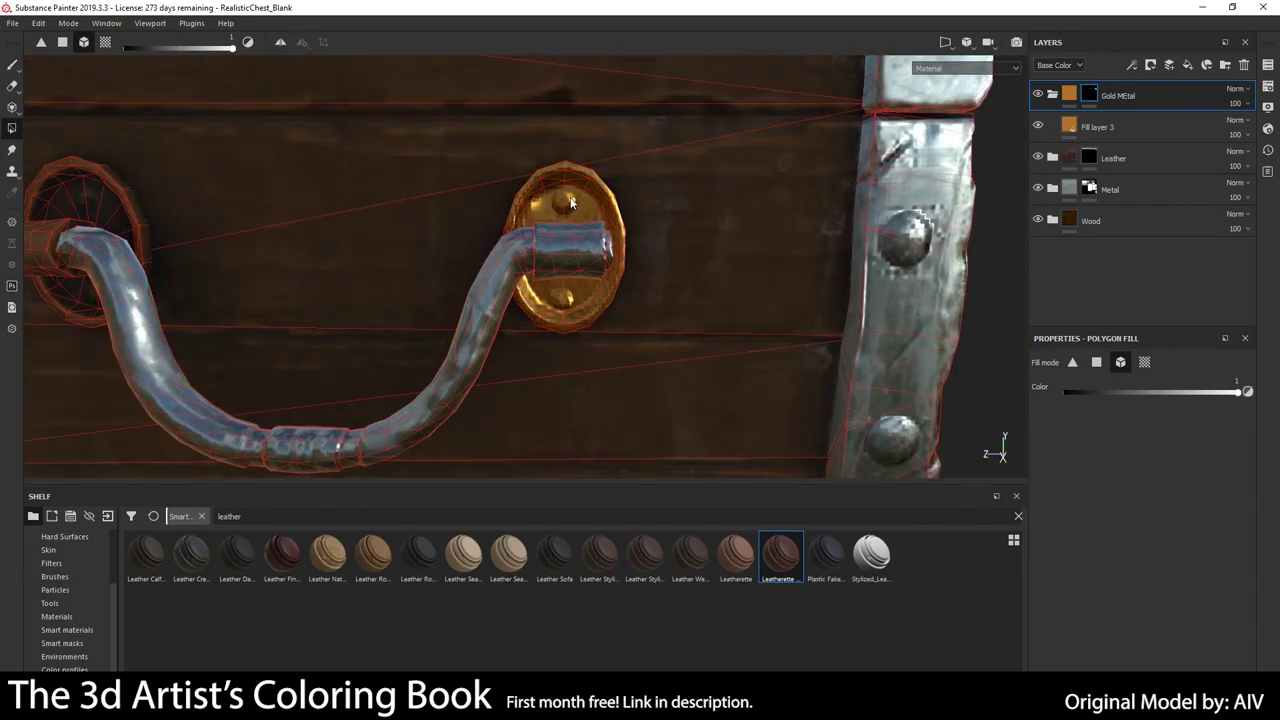
scroll(566, 263, "down", 5)
scroll(606, 289, "down", 4)
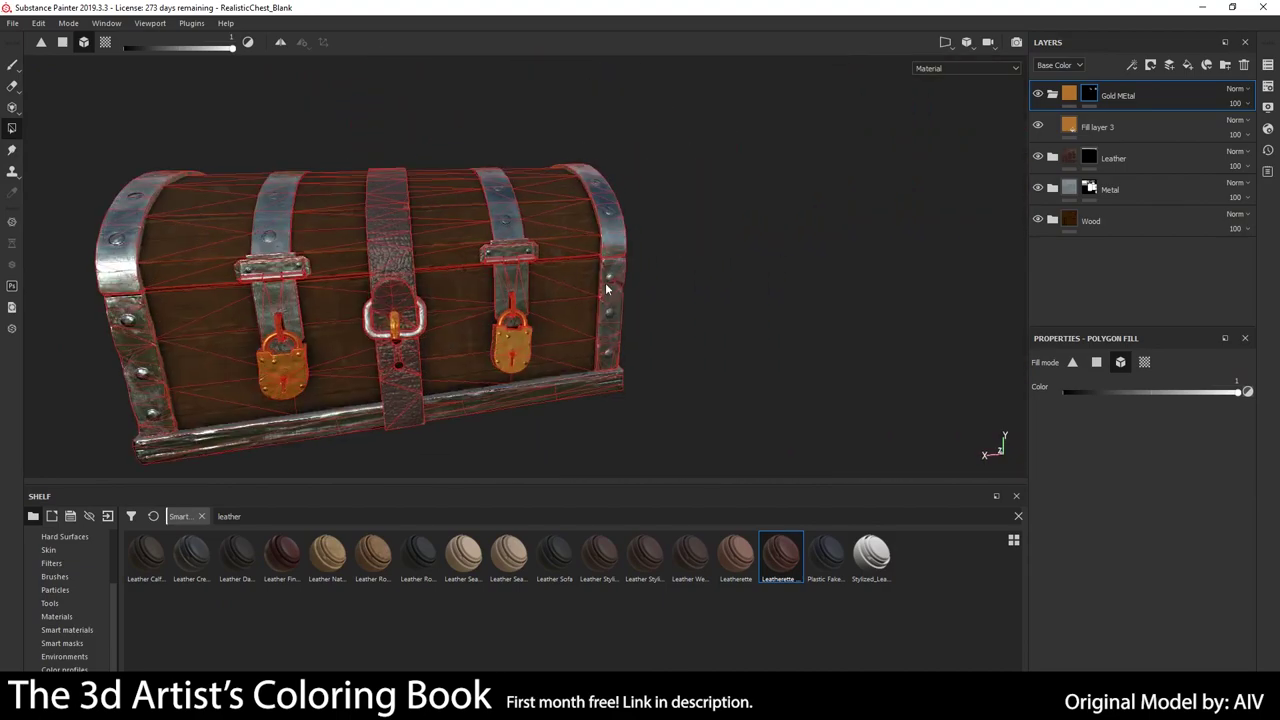
scroll(606, 289, "up", 3)
scroll(634, 323, "up", 2)
left_click(1097, 128)
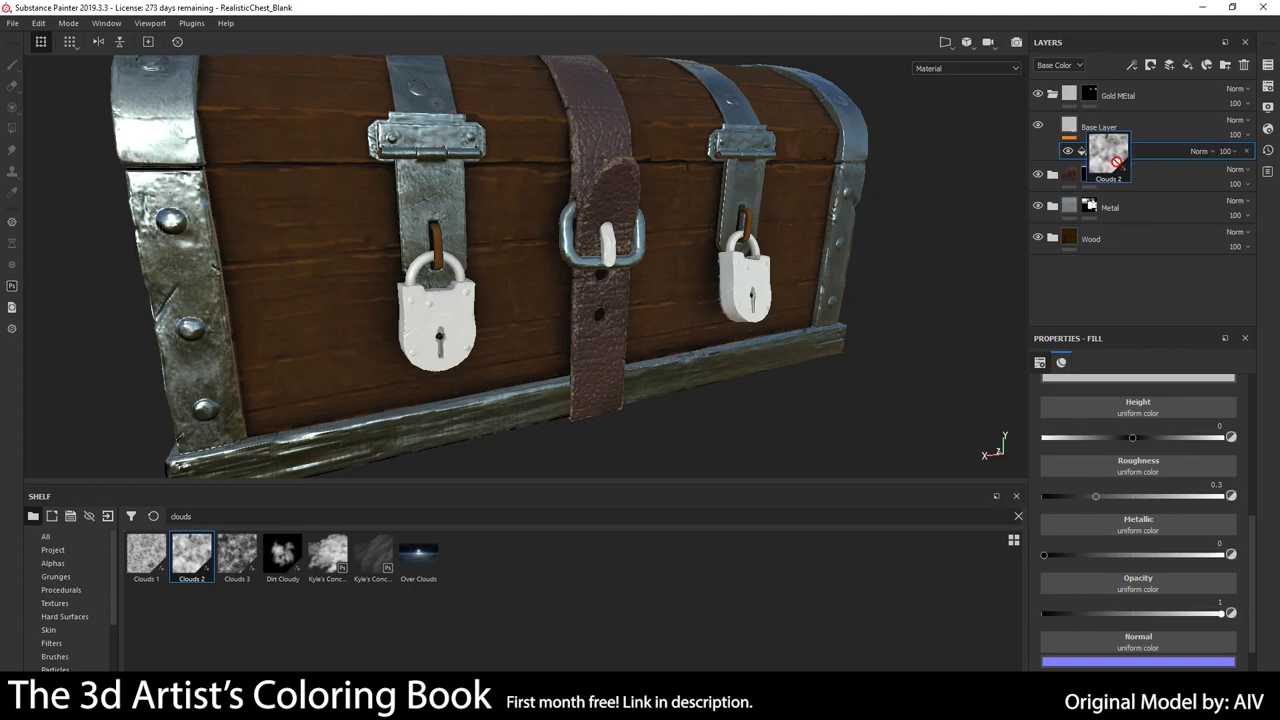
Undo the accidental merge of the fill layer into the Base Layer.
left_click_drag(1110, 158, 1137, 405)
scroll(1137, 500, "up", 5)
scroll(273, 467, "up", 5)
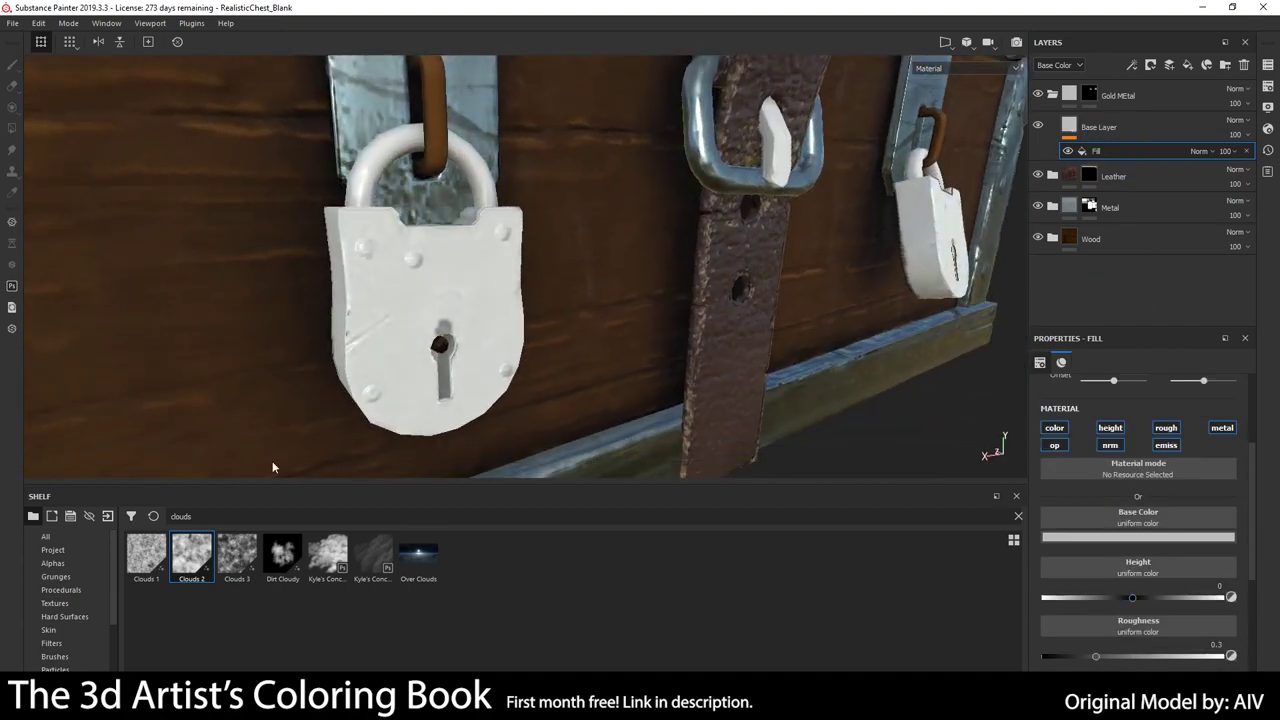
key("ctrl+z")
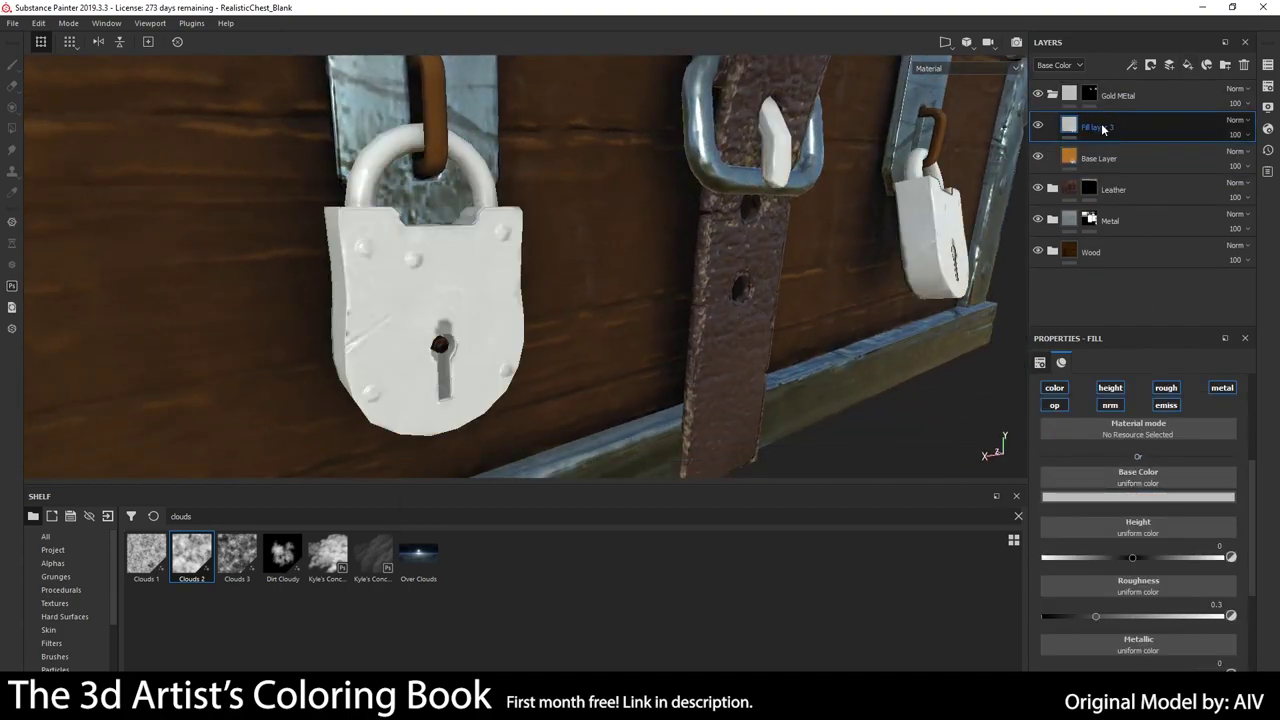
Mask the Dirt layer with a Dirt generator.
right_click(1104, 128)
left_click(1150, 190)
left_click(1150, 420)
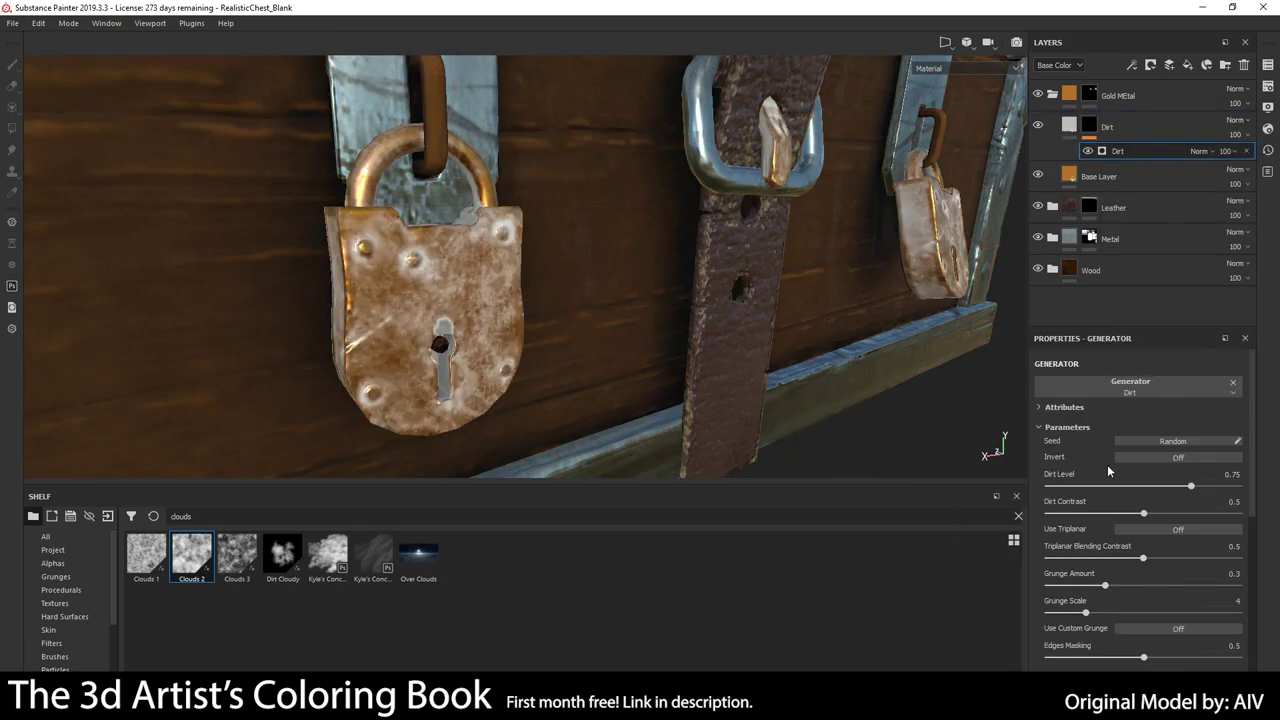
left_click(1107, 127)
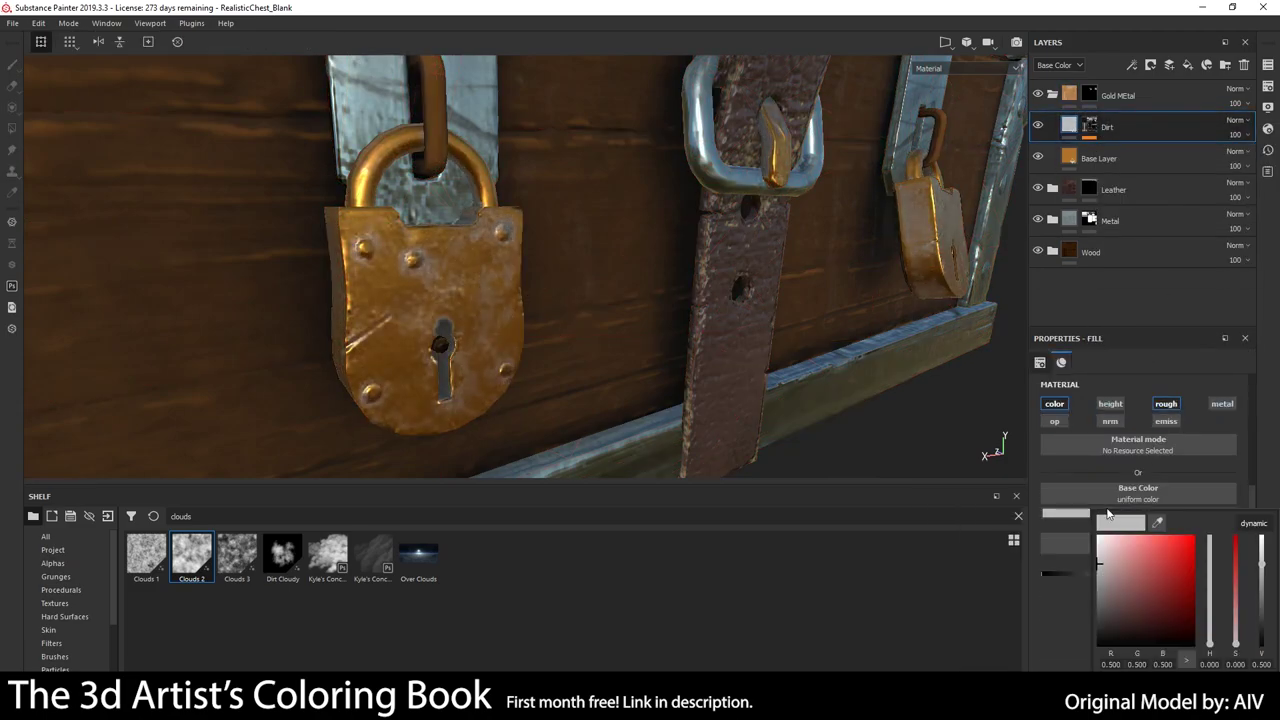
Create the Curvature layer with a black mask and curvature generator, and colour it orange.
type("Ca")
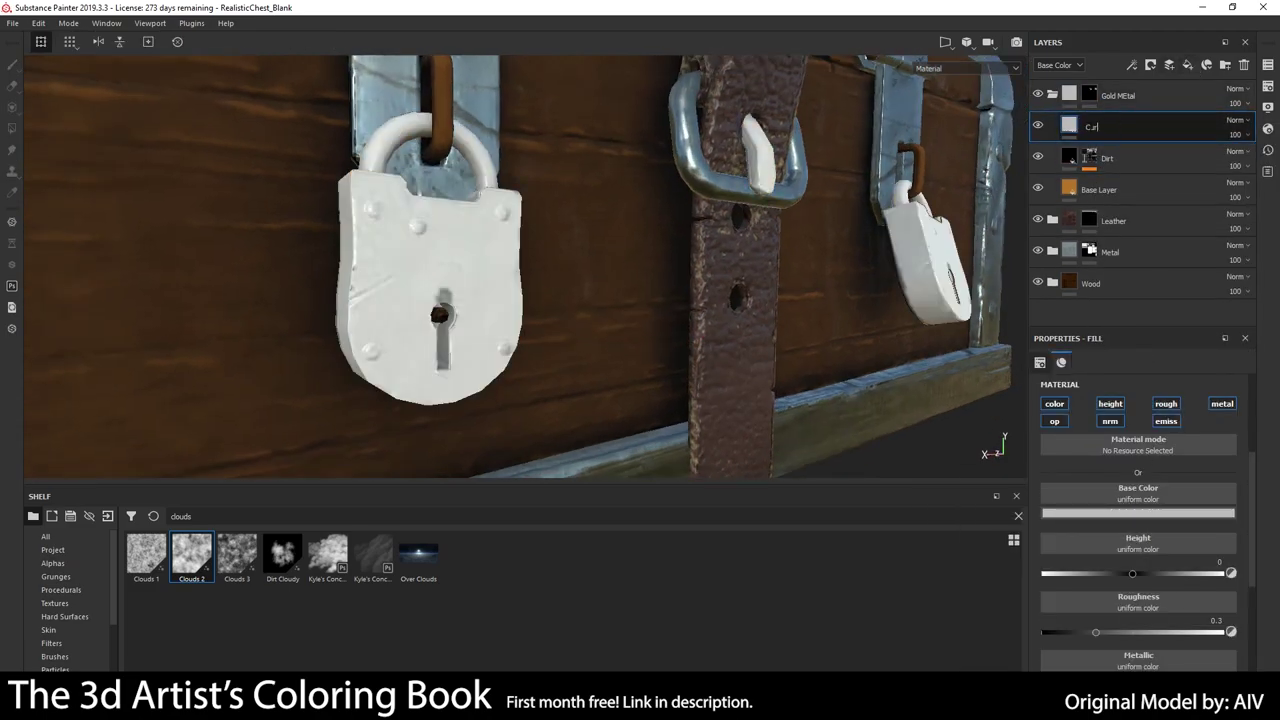
left_click(1113, 515)
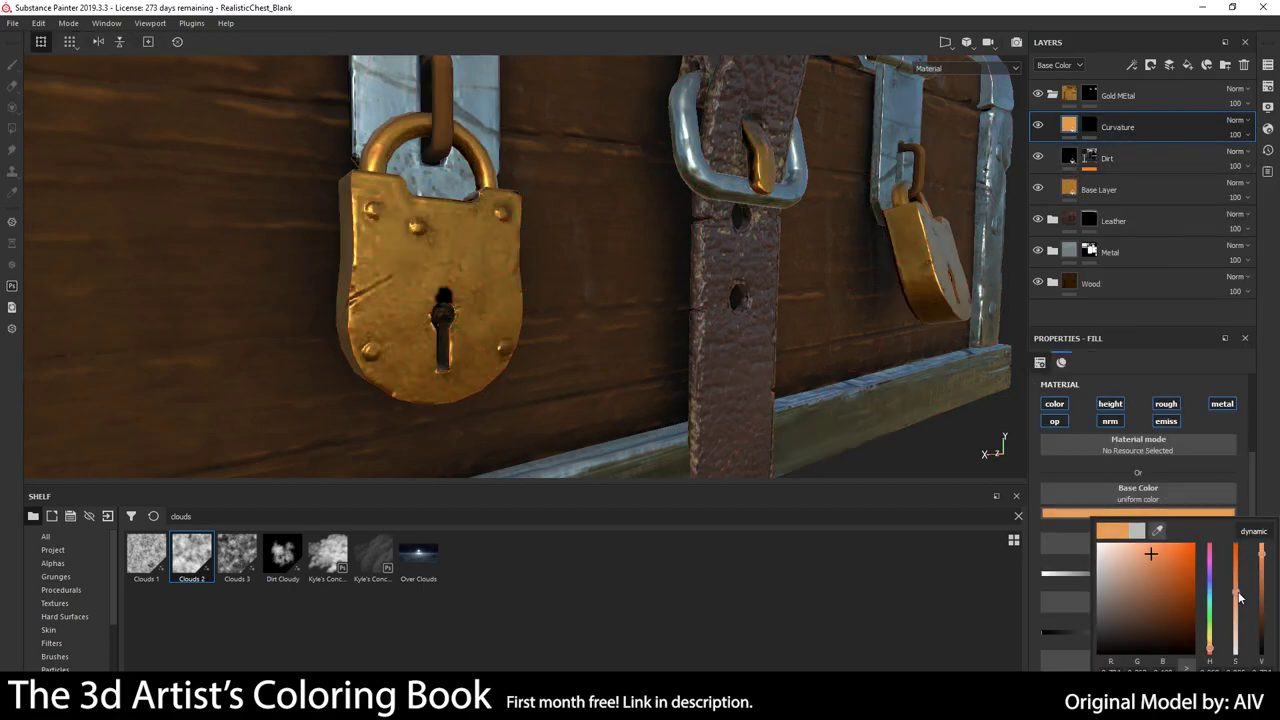
right_click(1089, 127)
left_click(1130, 150)
left_click(1100, 430)
left_click(1117, 127)
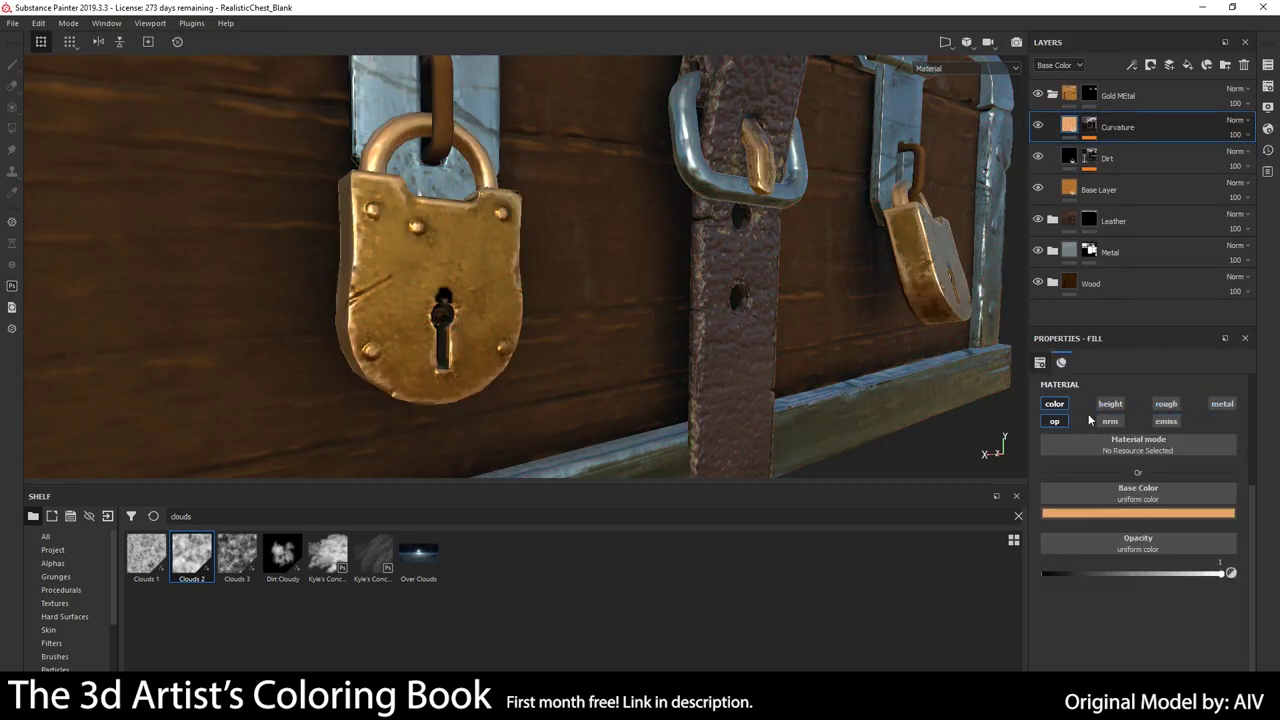
key("f")
left_click(1138, 513)
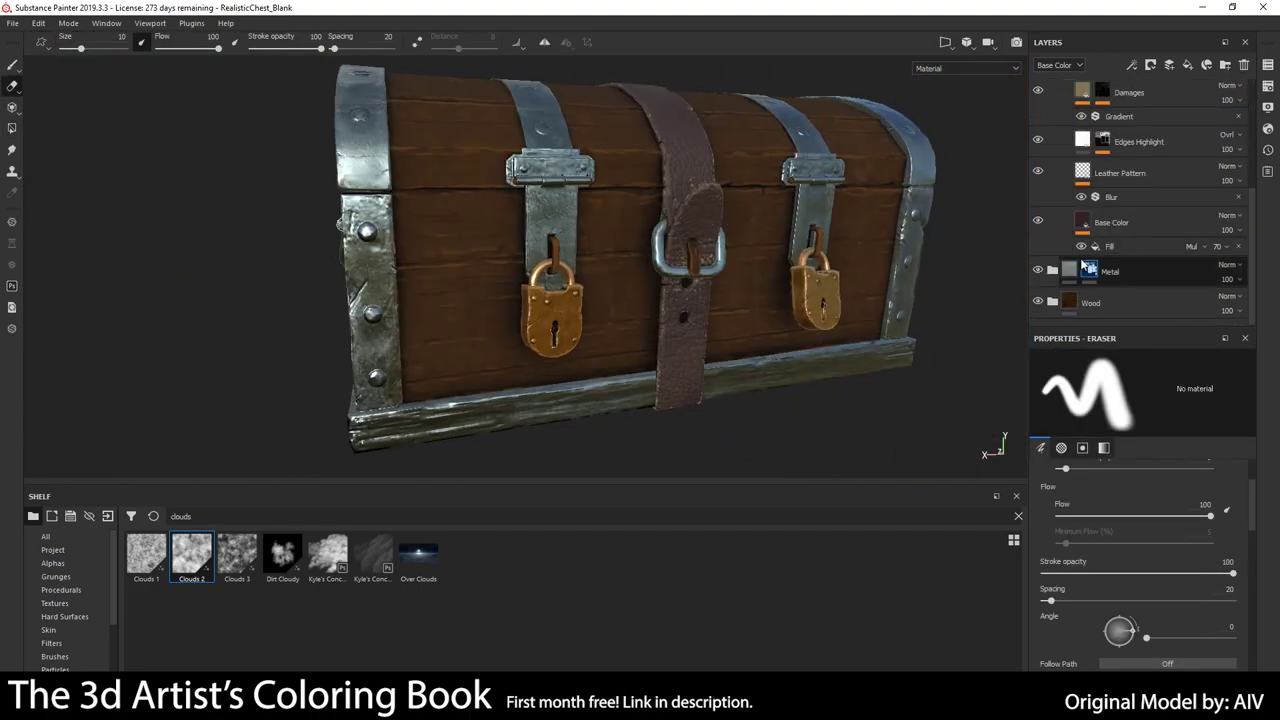
Switch to polygon fill and inspect the chest's sides and lower rim.
left_click(11, 127)
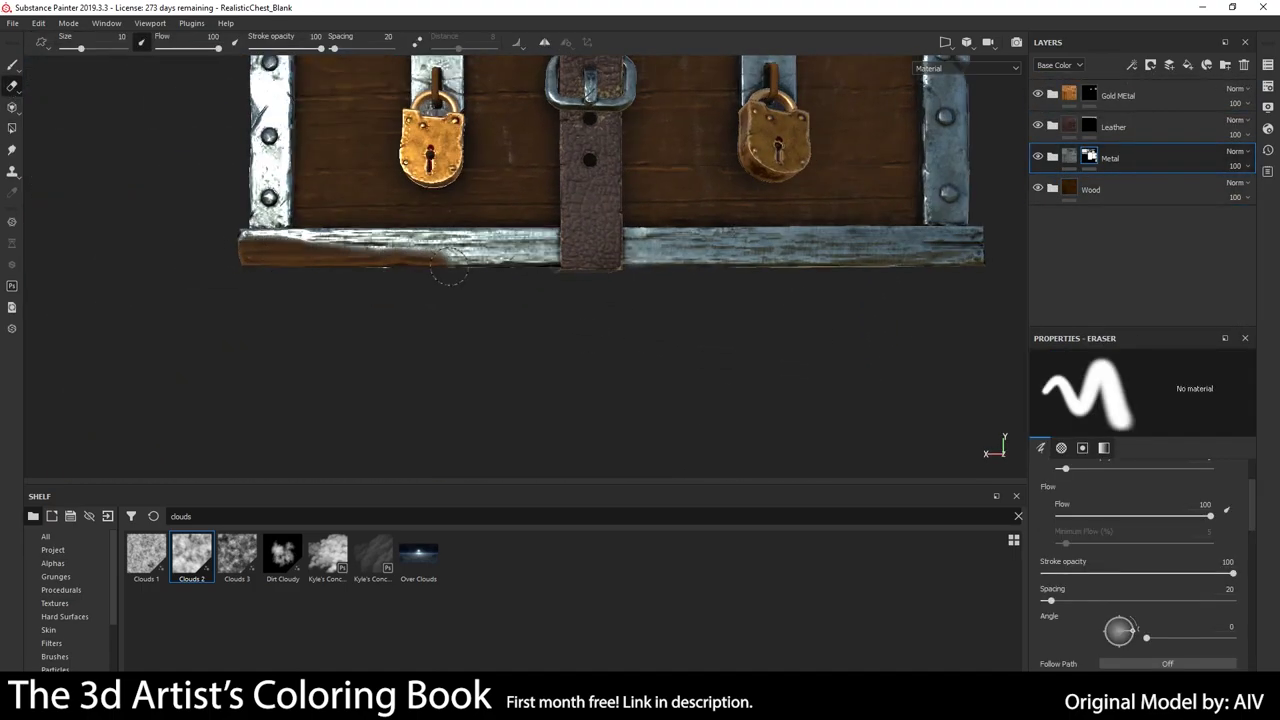
left_click_drag(770, 253, 580, 281, "alt")
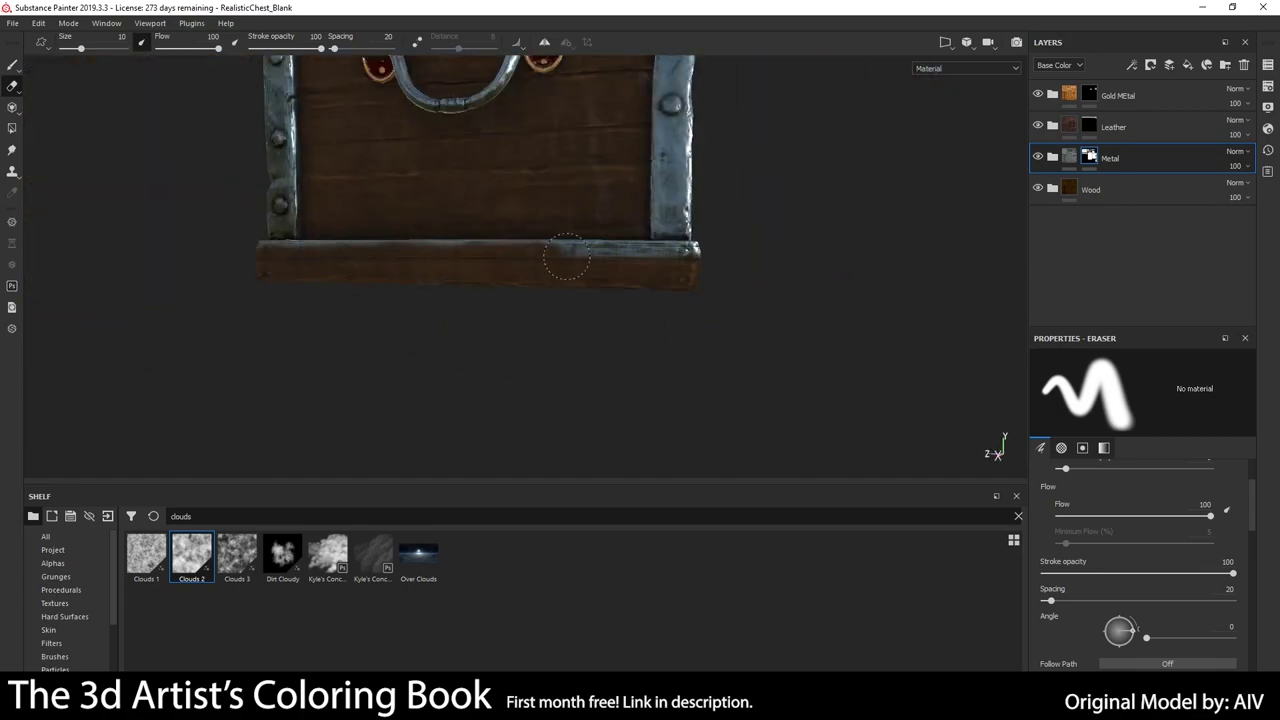
scroll(397, 250, "up", 5)
mouse_move(413, 255)
left_mouse_down("alt")
mouse_move(349, 277)
mouse_move(829, 314)
mouse_move(710, 273)
mouse_move(404, 277)
mouse_move(544, 292)
left_mouse_up("alt")
scroll(862, 295, "down", 3)
scroll(606, 251, "down", 5)
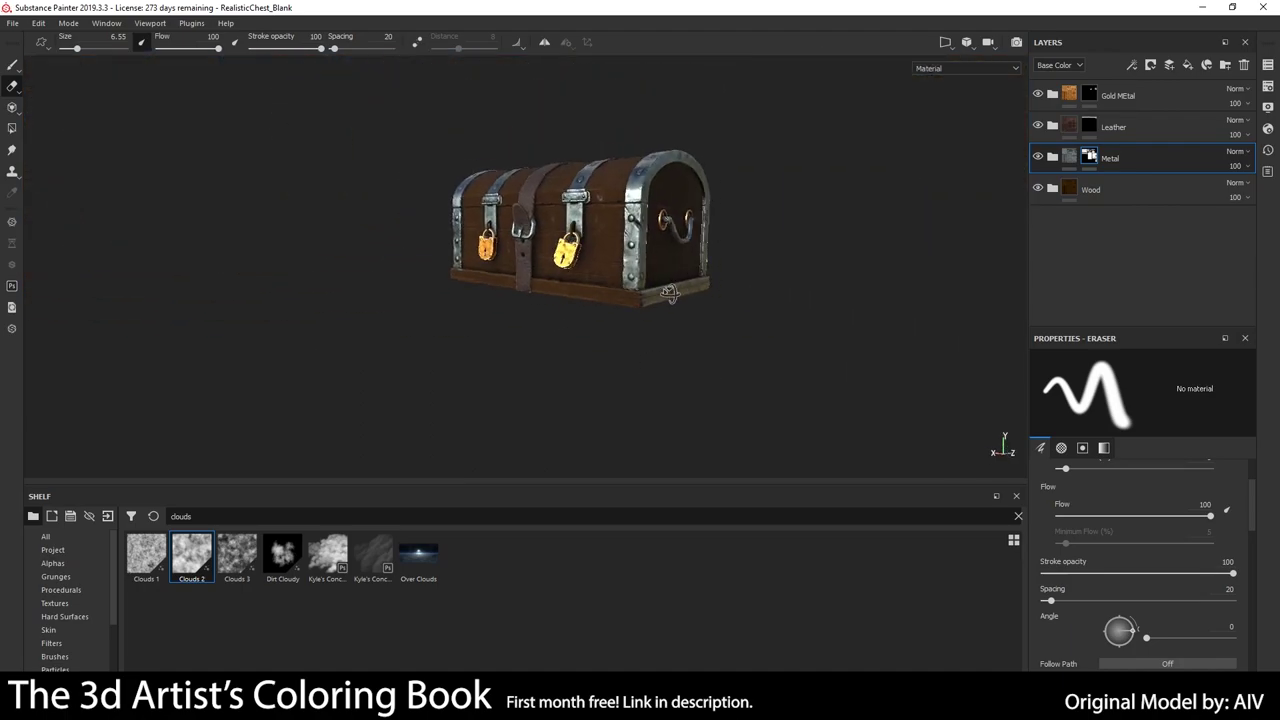
left_click_drag(606, 251, 443, 297, "alt")
scroll(443, 297, "up", 6)
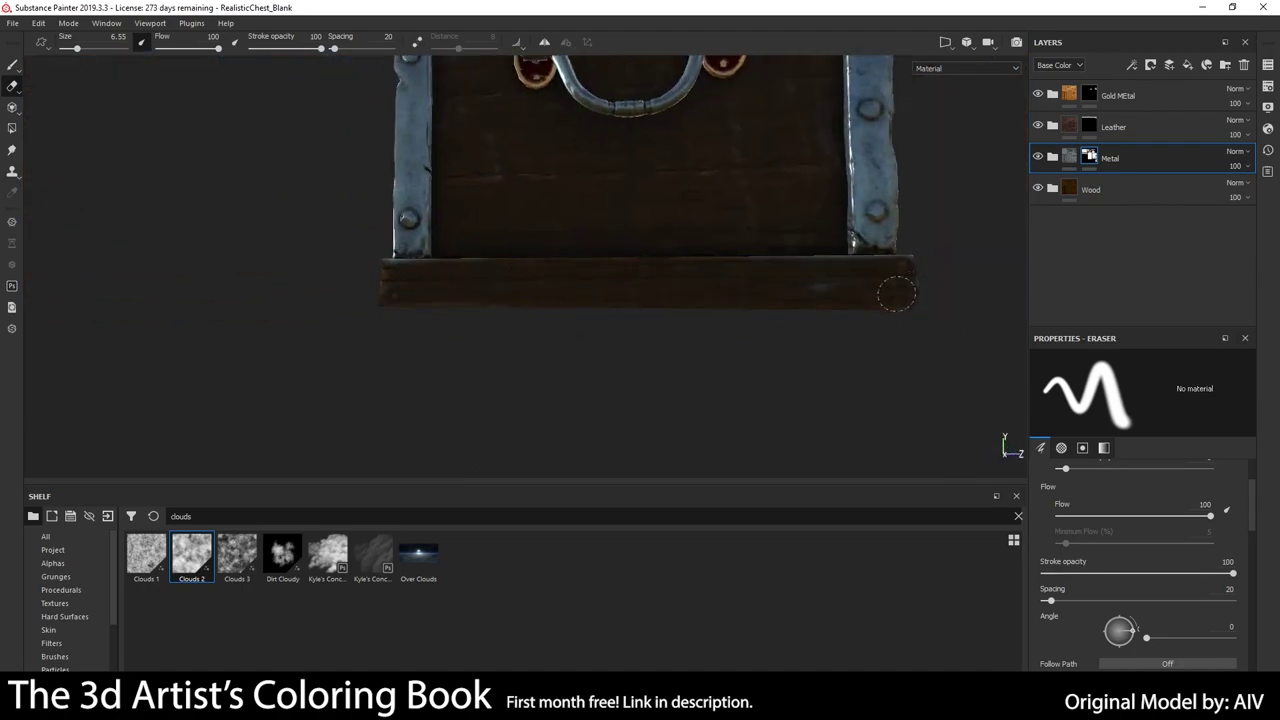
mouse_move(897, 294)
left_mouse_down("alt")
mouse_move(453, 213)
mouse_move(843, 289)
mouse_move(710, 210)
left_mouse_up("alt")
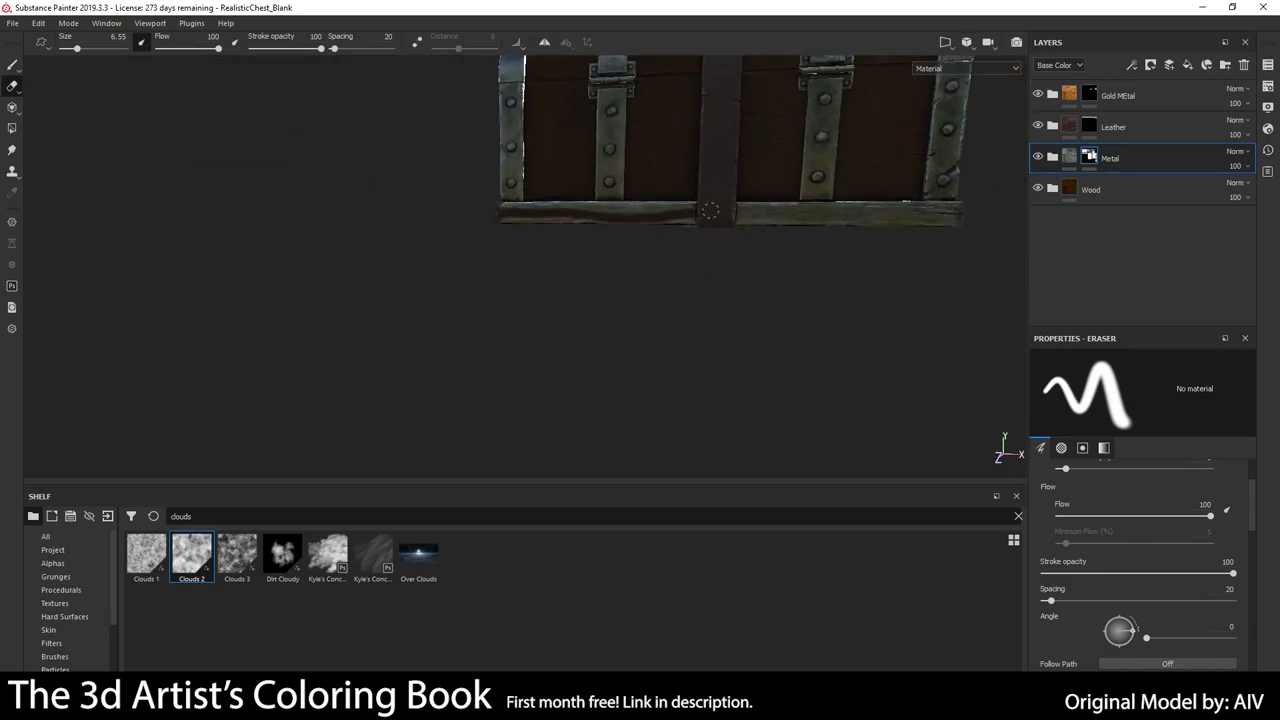
Zoom back out to the whole chest and collapse the Gold MEtal group.
scroll(697, 227, "up", 3)
scroll(436, 276, "up", 2)
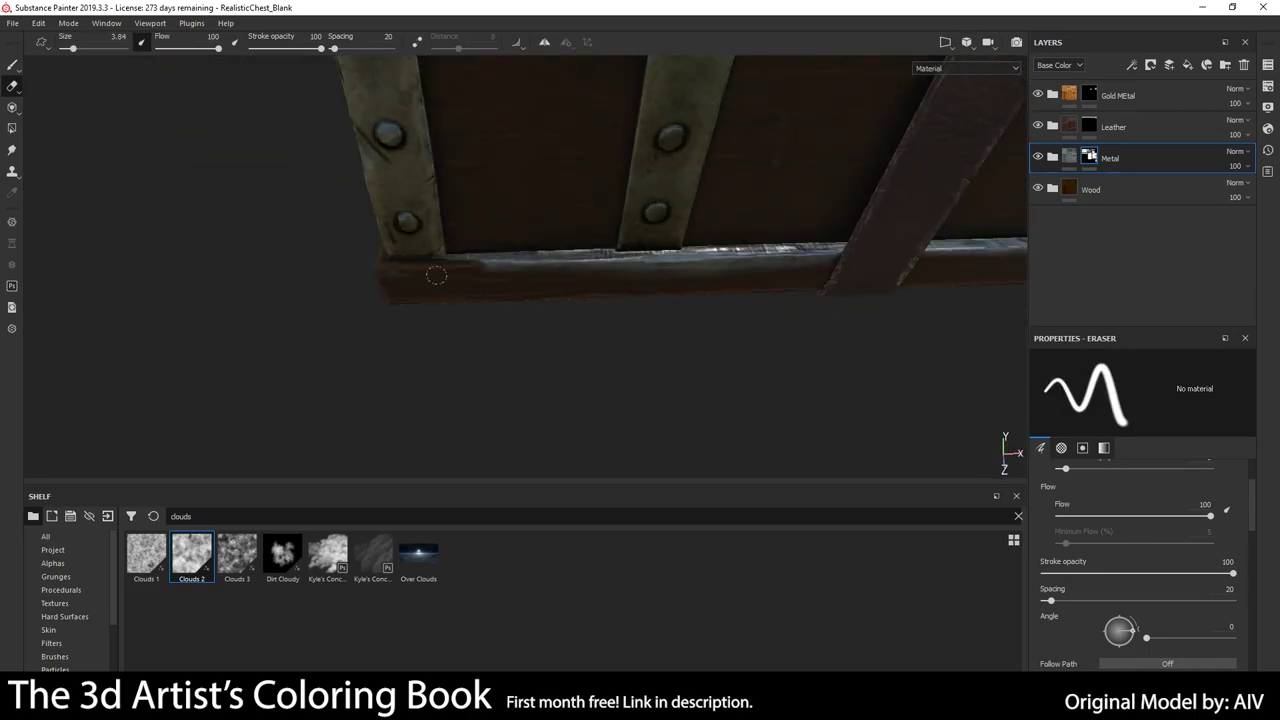
mouse_move(652, 258)
left_mouse_down("alt")
mouse_move(537, 291)
mouse_move(388, 300)
mouse_move(714, 326)
left_mouse_up("alt")
scroll(497, 289, "down", 5)
scroll(388, 300, "up", 5)
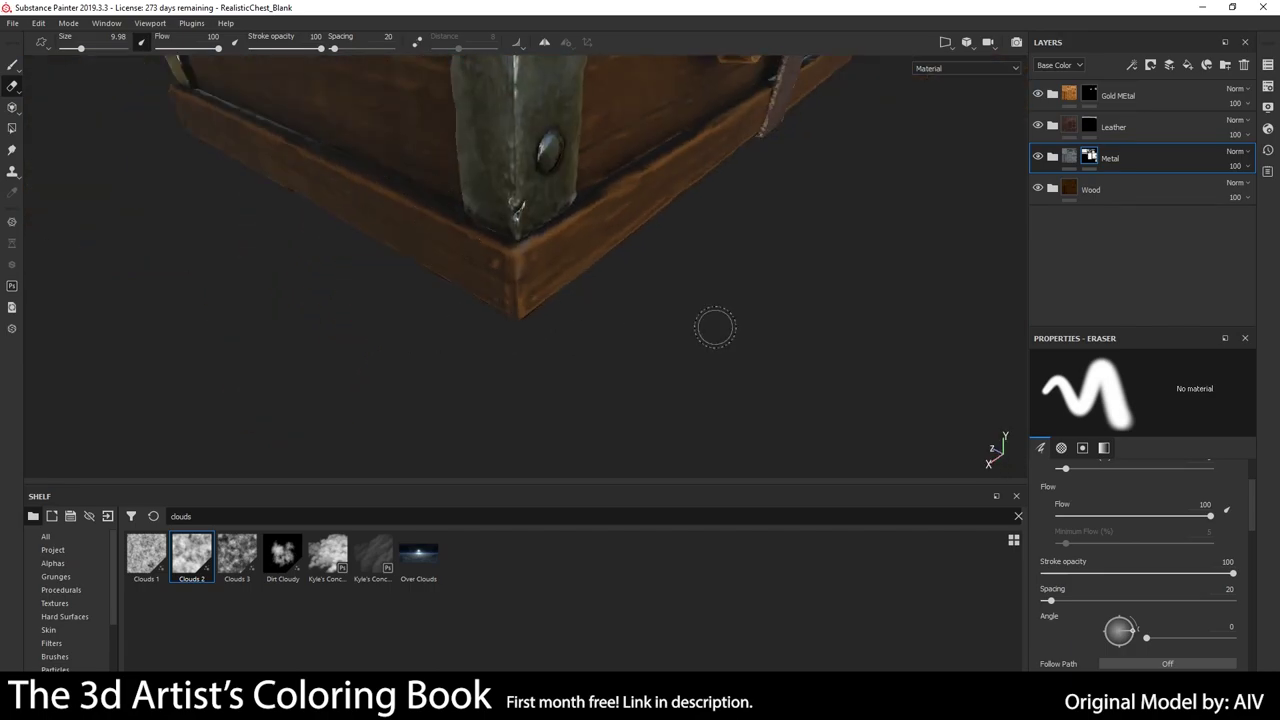
scroll(505, 205, "up", 3)
scroll(505, 205, "up", 2)
scroll(505, 208, "up", 3)
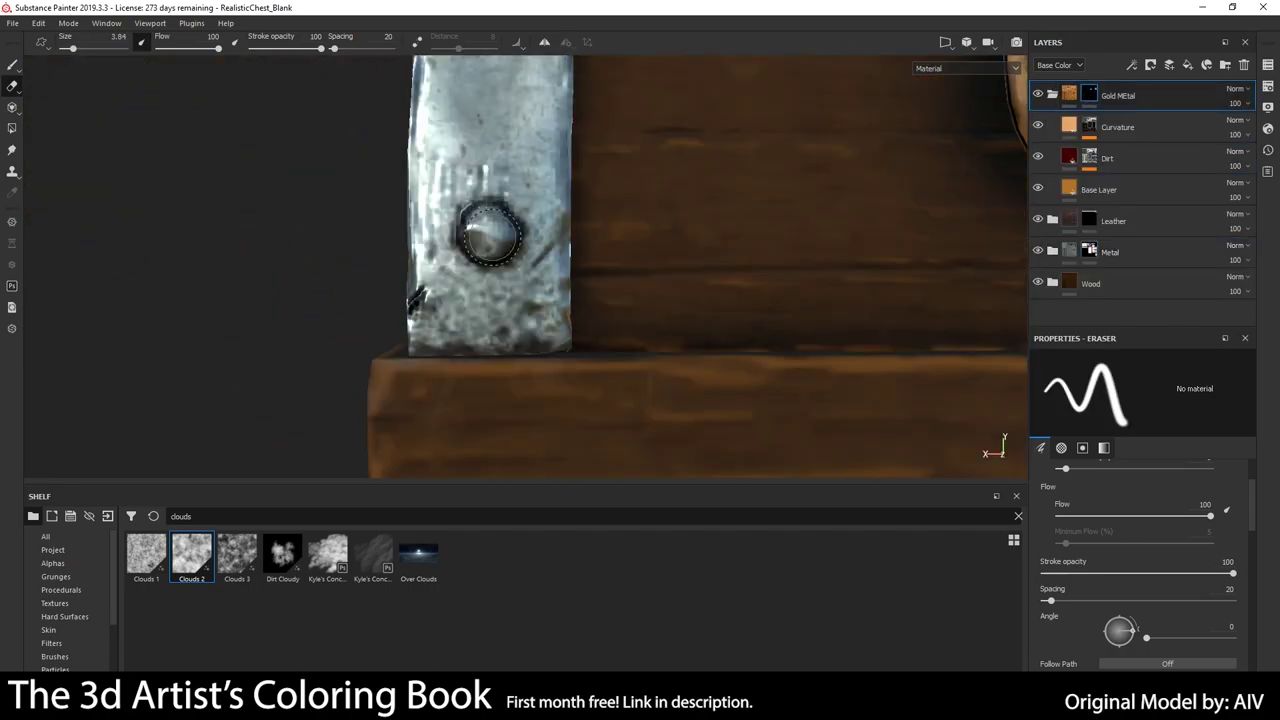
left_click(1052, 95)
Load the Basic Hard brush and close in on the first strap rivet.
scroll(707, 277, "down", 3)
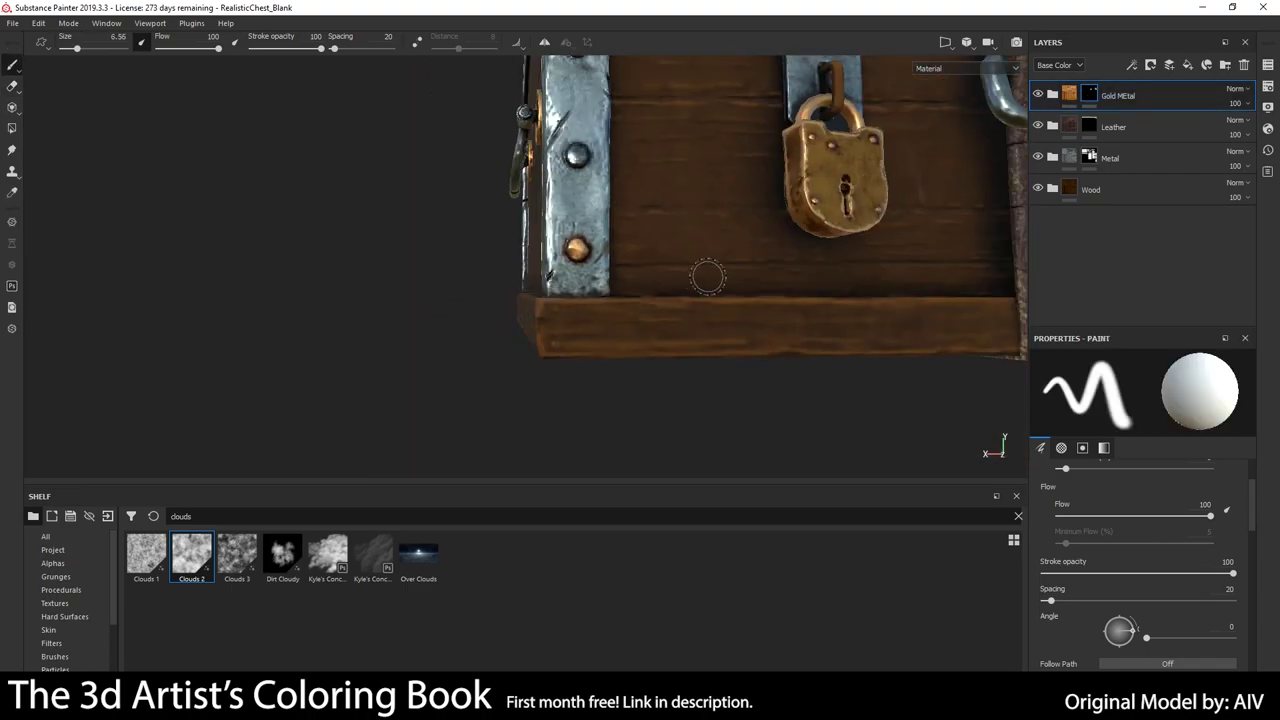
left_click(55, 656)
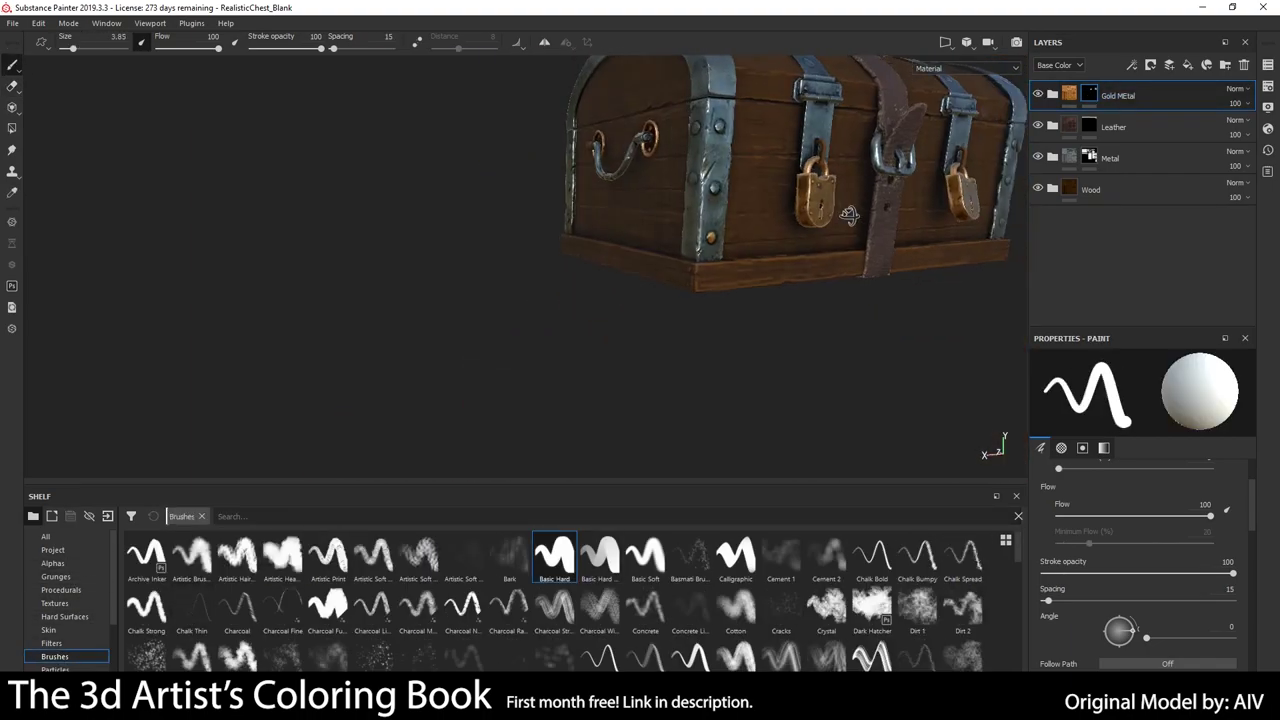
scroll(572, 274, "up", 5)
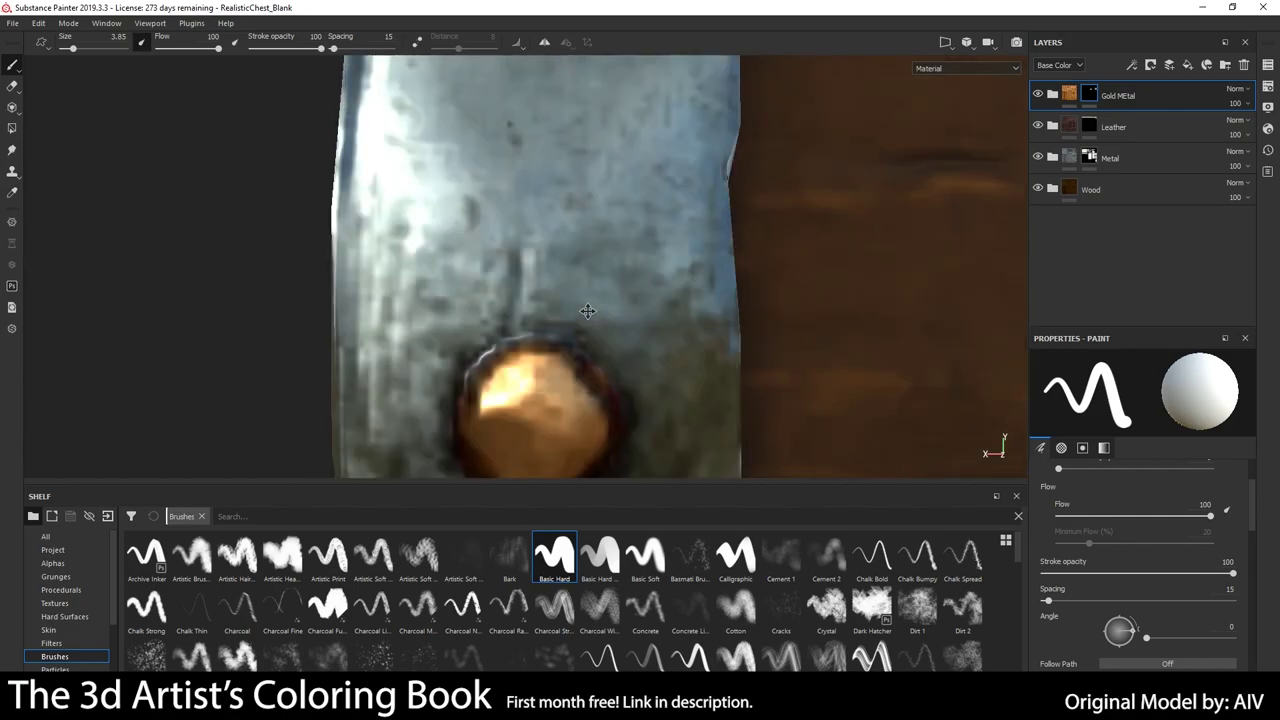
middle_click_drag(490, 292, 600, 260)
scroll(706, 246, "down", 5)
left_click_drag(706, 246, 600, 260, "alt")
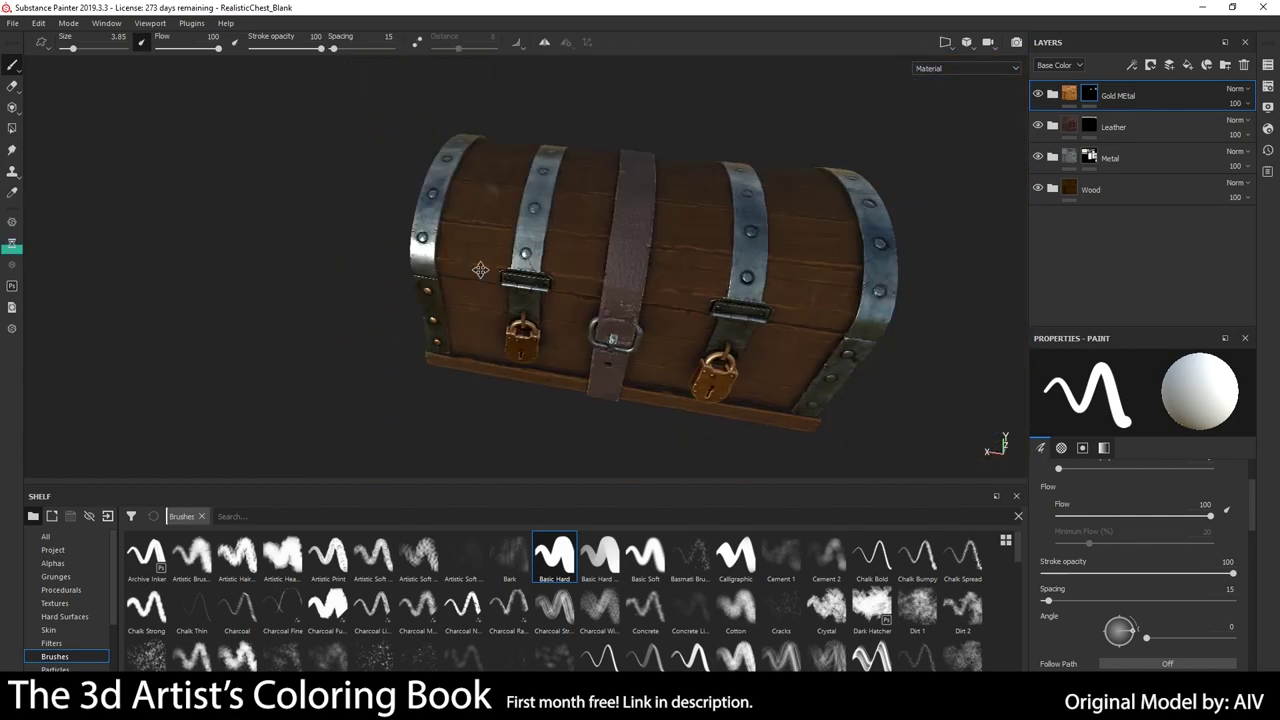
scroll(470, 220, "up", 5)
left_click_drag(470, 220, 560, 240, "alt")
scroll(462, 215, "up", 5)
scroll(462, 215, "down", 2)
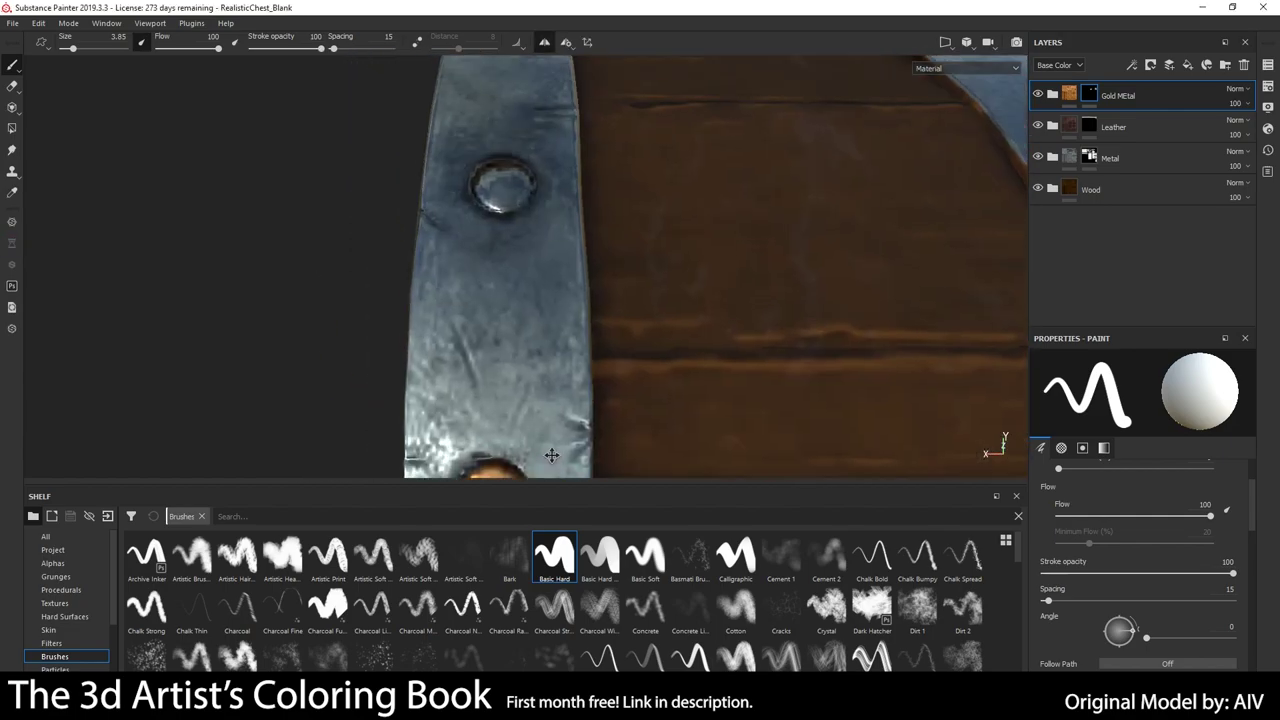
scroll(462, 230, "up", 2)
scroll(460, 250, "down", 5)
scroll(457, 287, "up", 5)
left_click_drag(456, 287, 507, 173, "alt")
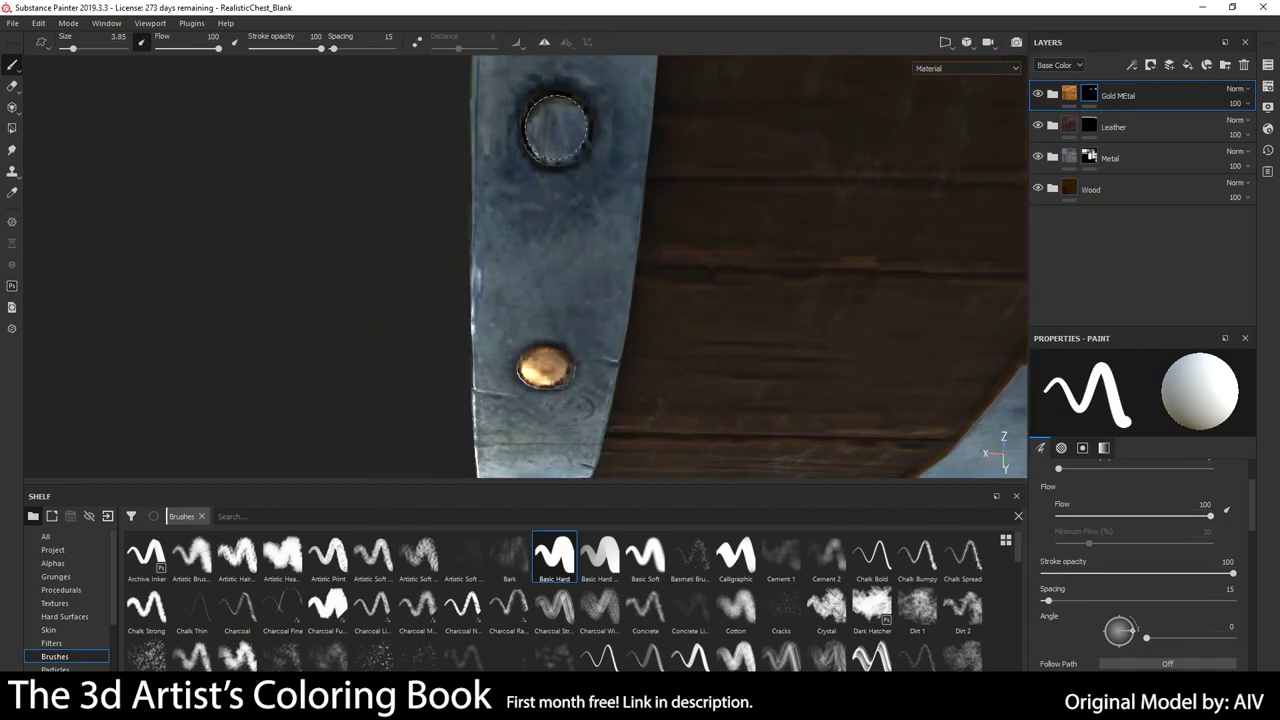
Paint gold on the next rivets, moving onto the angled metal strap.
left_click_drag(613, 128, 610, 245, "alt")
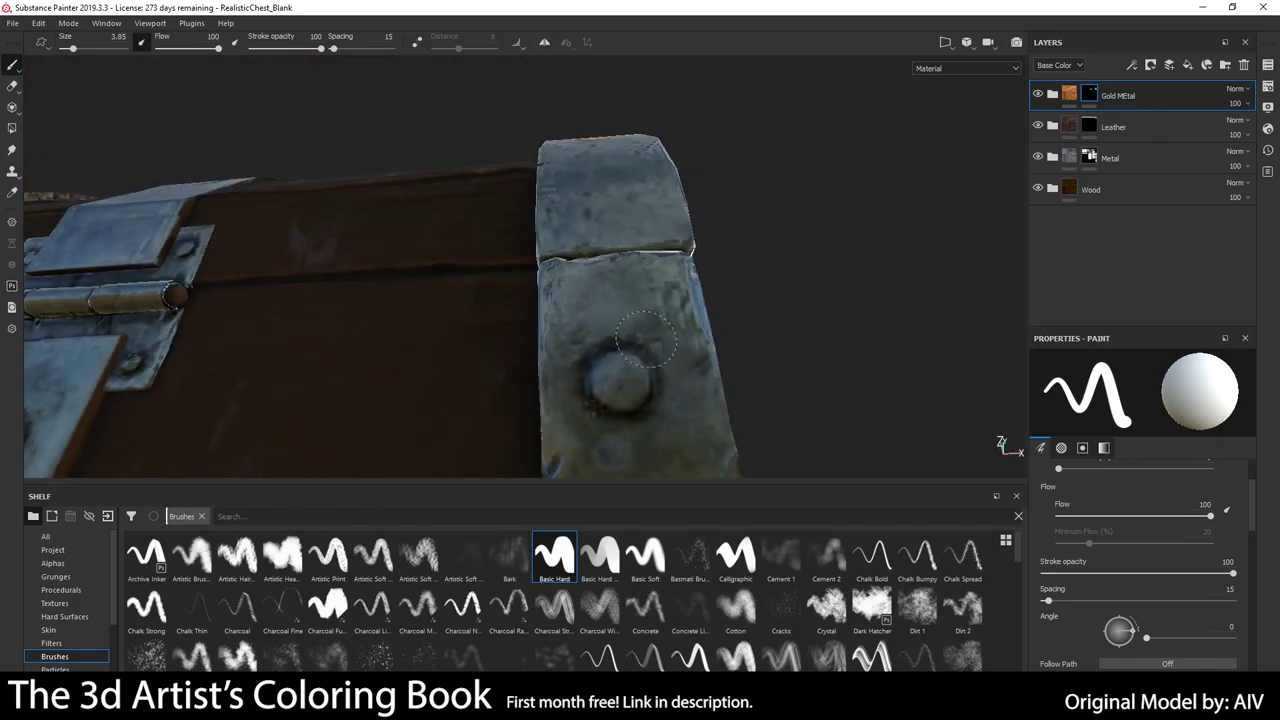
scroll(610, 245, "down", 5)
scroll(583, 278, "up", 6)
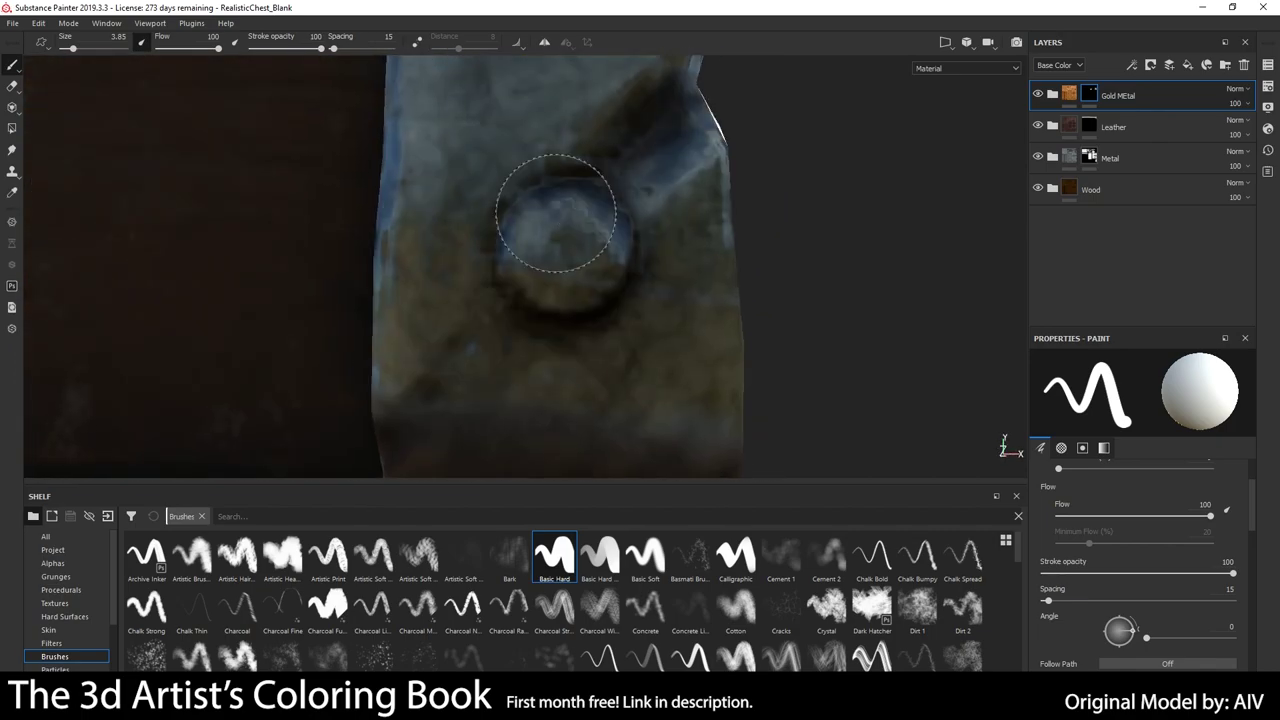
scroll(555, 213, "down", 3)
scroll(500, 271, "up", 4)
middle_click_drag(500, 271, 651, 355, "alt")
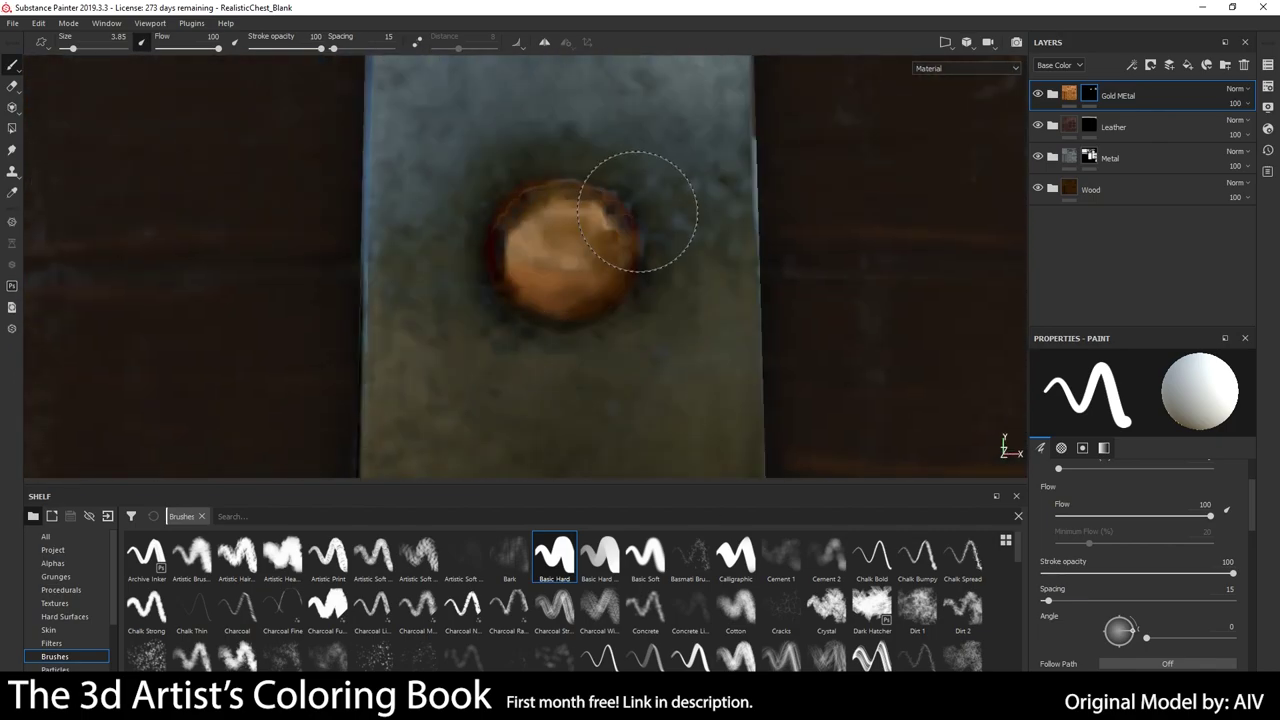
scroll(637, 211, "down", 2)
scroll(637, 211, "down", 2)
scroll(637, 211, "down", 3)
scroll(629, 310, "up", 6)
mouse_move(637, 211)
left_mouse_down("alt")
mouse_move(629, 310)
mouse_move(829, 214)
mouse_move(634, 300)
left_mouse_up("alt")
scroll(634, 300, "down", 3)
scroll(634, 300, "up", 1)
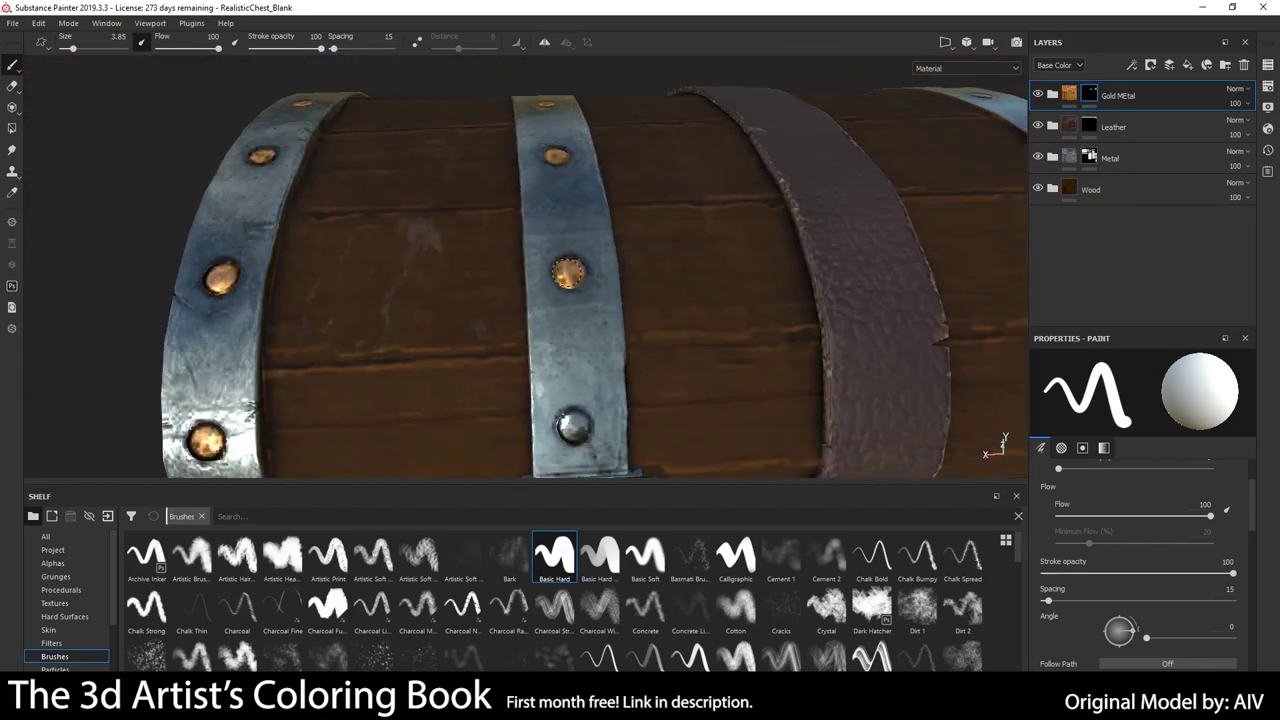
scroll(567, 270, "up", 4)
Paint the rivet beside the padlock gold.
mouse_move(567, 270)
left_mouse_down("alt")
mouse_move(600, 250)
mouse_move(471, 143)
left_mouse_up("alt")
scroll(735, 305, "down", 6)
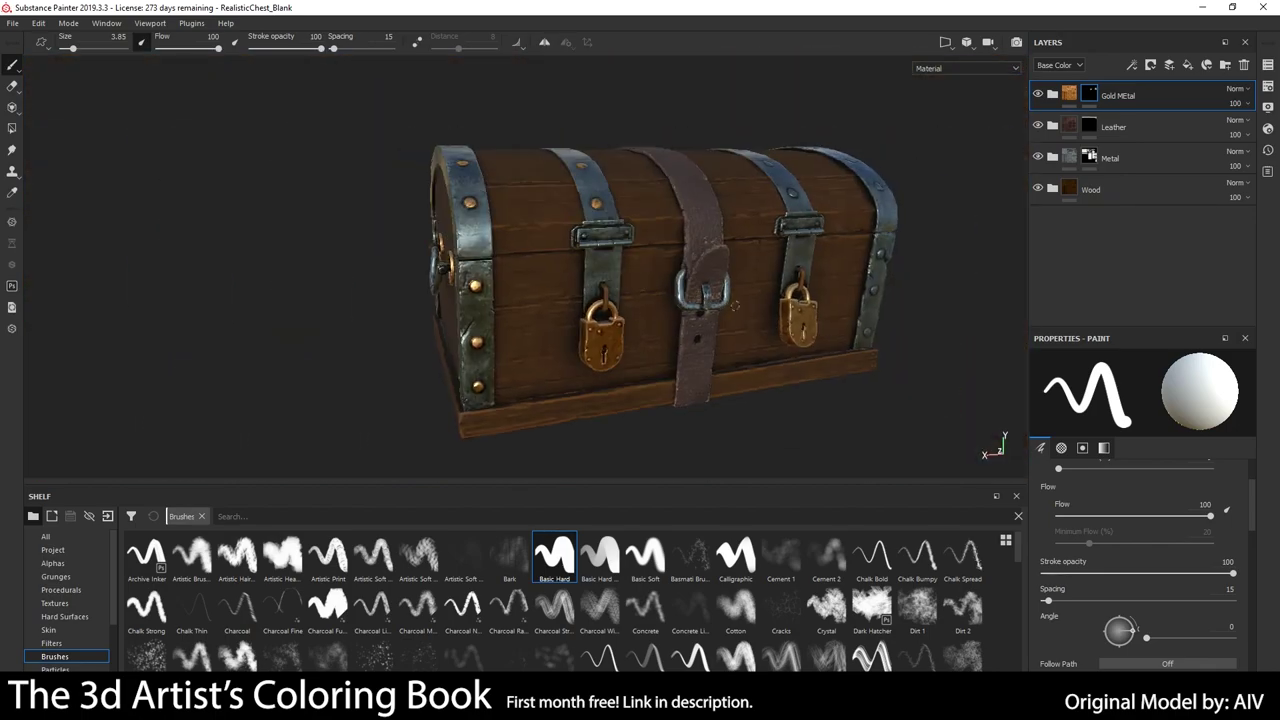
scroll(735, 305, "up", 3)
scroll(700, 300, "up", 3)
scroll(600, 295, "down", 1)
scroll(585, 289, "up", 1)
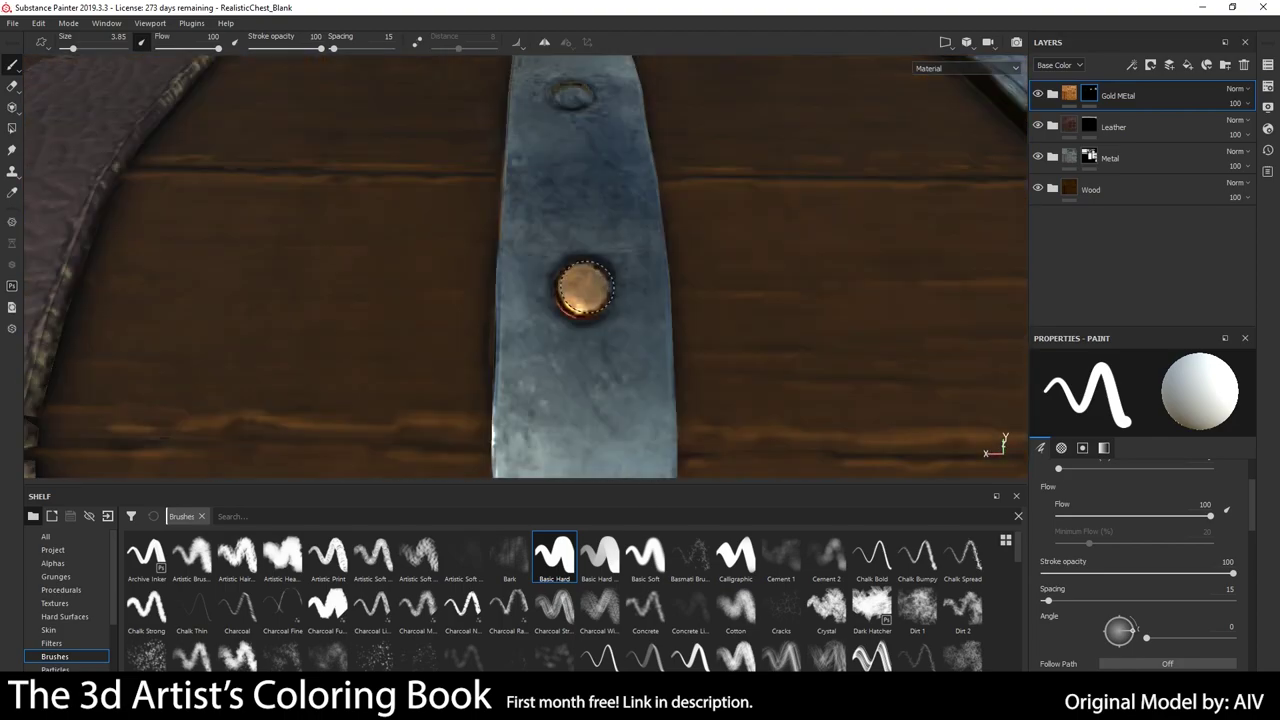
scroll(585, 289, "down", 5)
scroll(608, 294, "up", 5)
mouse_move(608, 294)
left_mouse_down("alt")
mouse_move(663, 291)
mouse_move(662, 242)
mouse_move(583, 116)
mouse_move(806, 286)
mouse_move(743, 215)
mouse_move(680, 265)
left_mouse_up("alt")
scroll(662, 242, "down", 2)
scroll(620, 317, "up", 3)
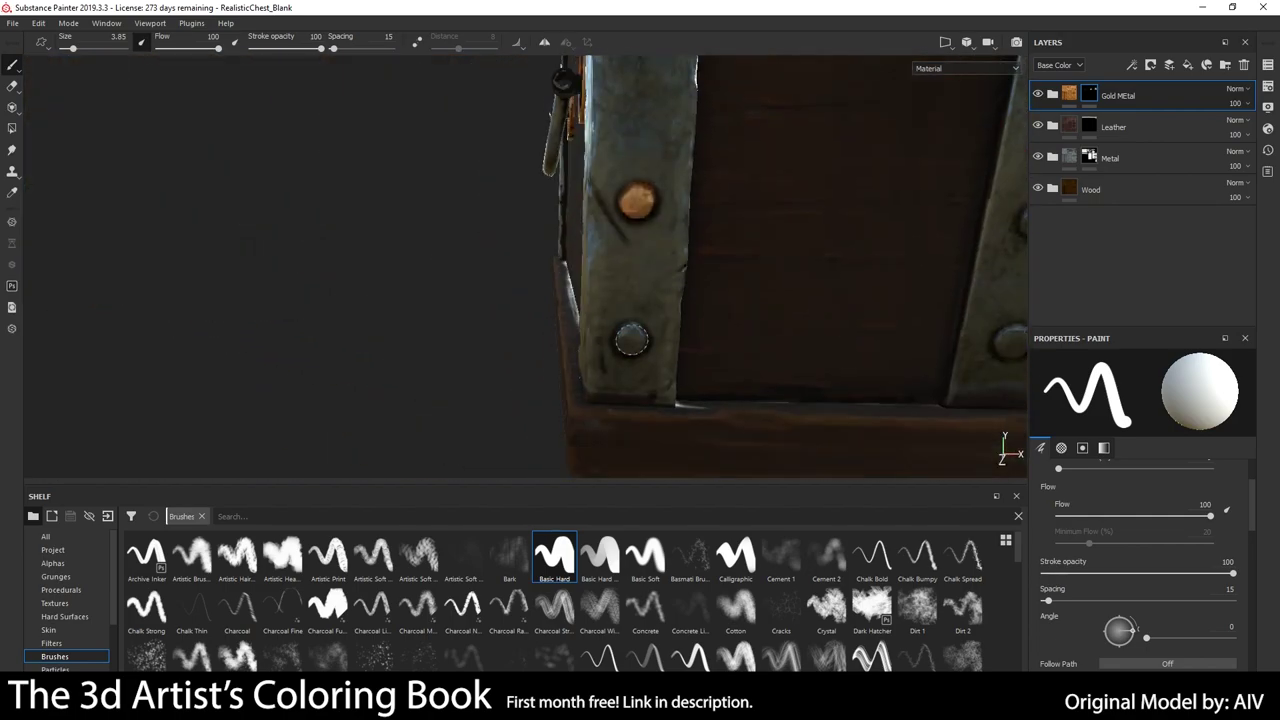
Paint gold on rivets along the curved lid strap and near the front hinge.
left_click_drag(631, 341, 763, 355, "alt")
mouse_move(780, 233)
left_mouse_down("alt")
mouse_move(655, 315)
mouse_move(693, 366)
left_mouse_up("alt")
scroll(740, 260, "down", 3)
scroll(700, 285, "up", 3)
scroll(655, 315, "down", 3)
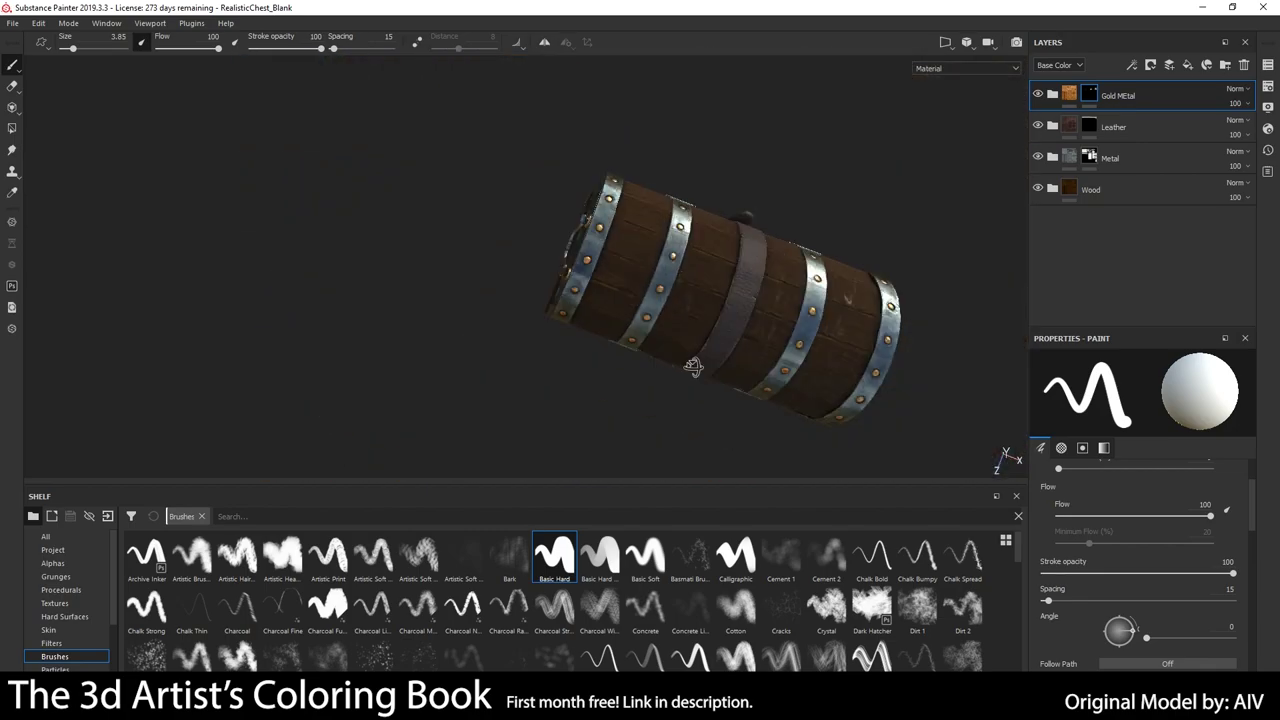
mouse_move(753, 316)
left_mouse_down("alt")
mouse_move(700, 280)
mouse_move(675, 232)
mouse_move(825, 232)
mouse_move(763, 302)
left_mouse_up("alt")
scroll(700, 280, "up", 5)
scroll(690, 260, "up", 3)
scroll(700, 240, "down", 2)
scroll(700, 240, "down", 3)
scroll(760, 235, "down", 2)
scroll(763, 302, "down", 3)
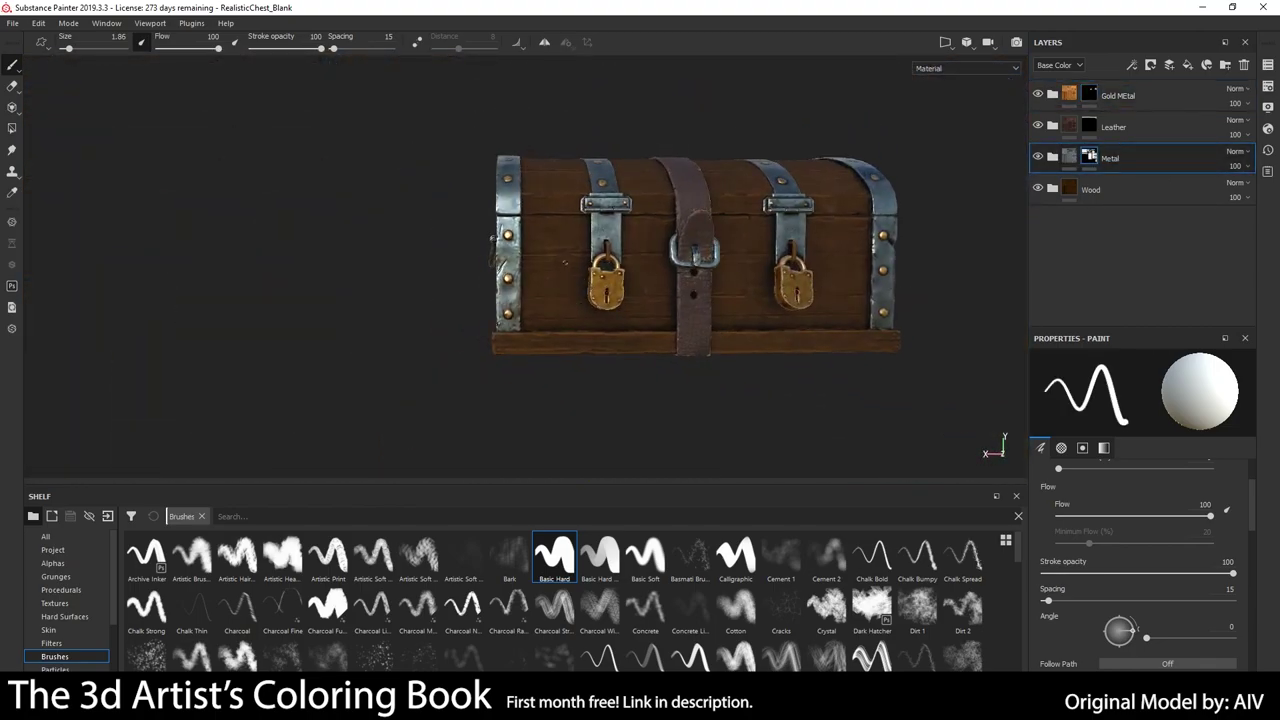
scroll(795, 278, "up", 6)
Select the top layer and switch to the Eraser, framing the whole chest.
key("f")
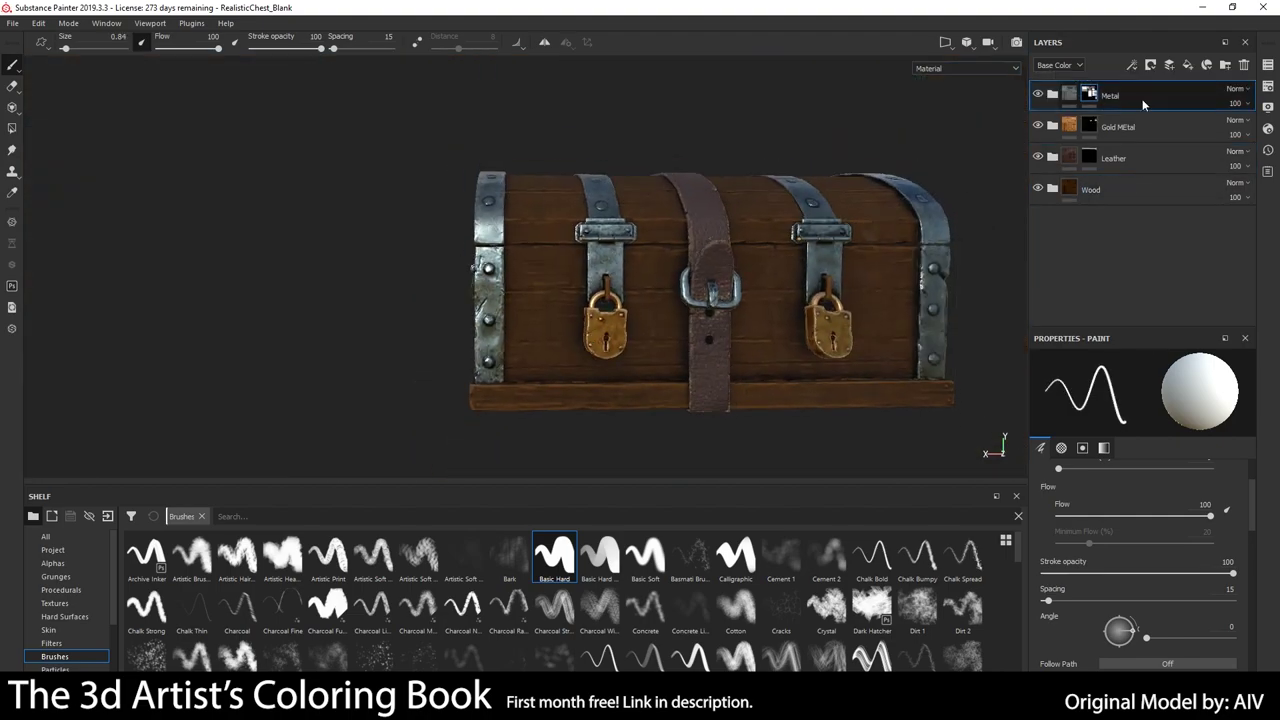
left_click(1046, 94)
key("e")
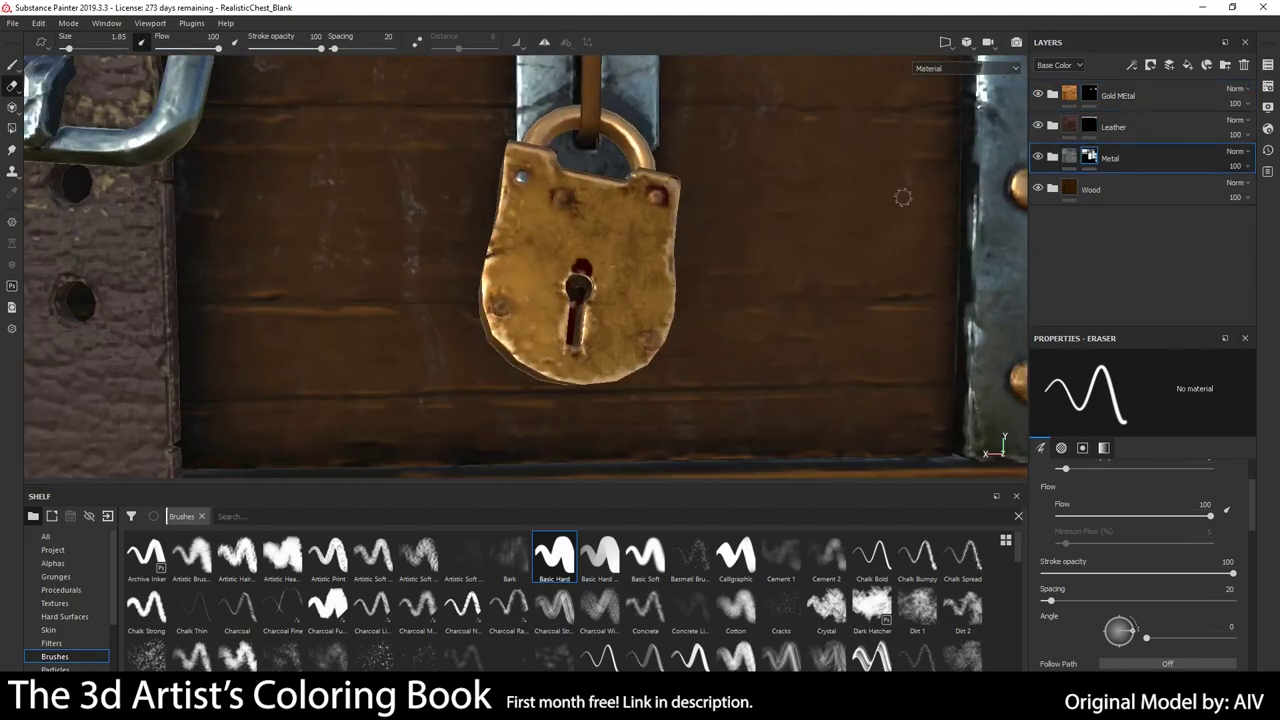
scroll(563, 197, "up", 5)
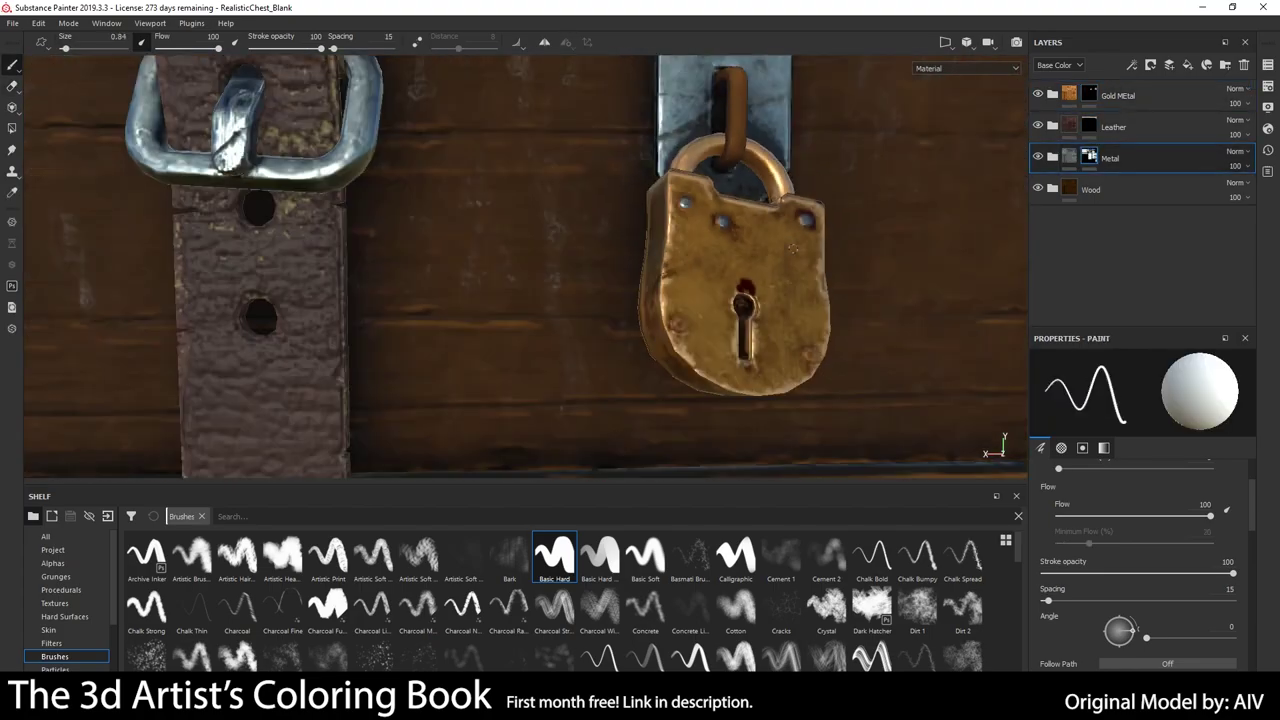
key("f")
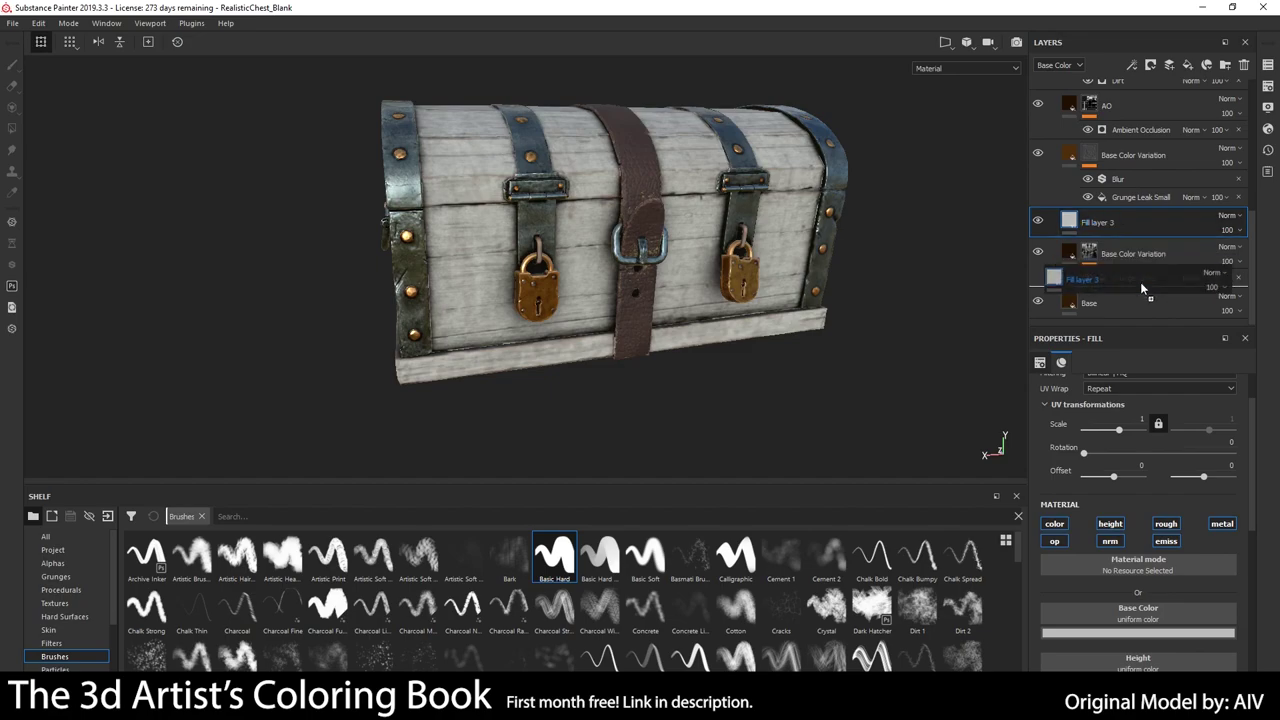
Move Fill layer 3 below Base Color Variation and set its colour to dark brown.
left_click_drag(1141, 286, 1071, 277)
left_click(1148, 625)
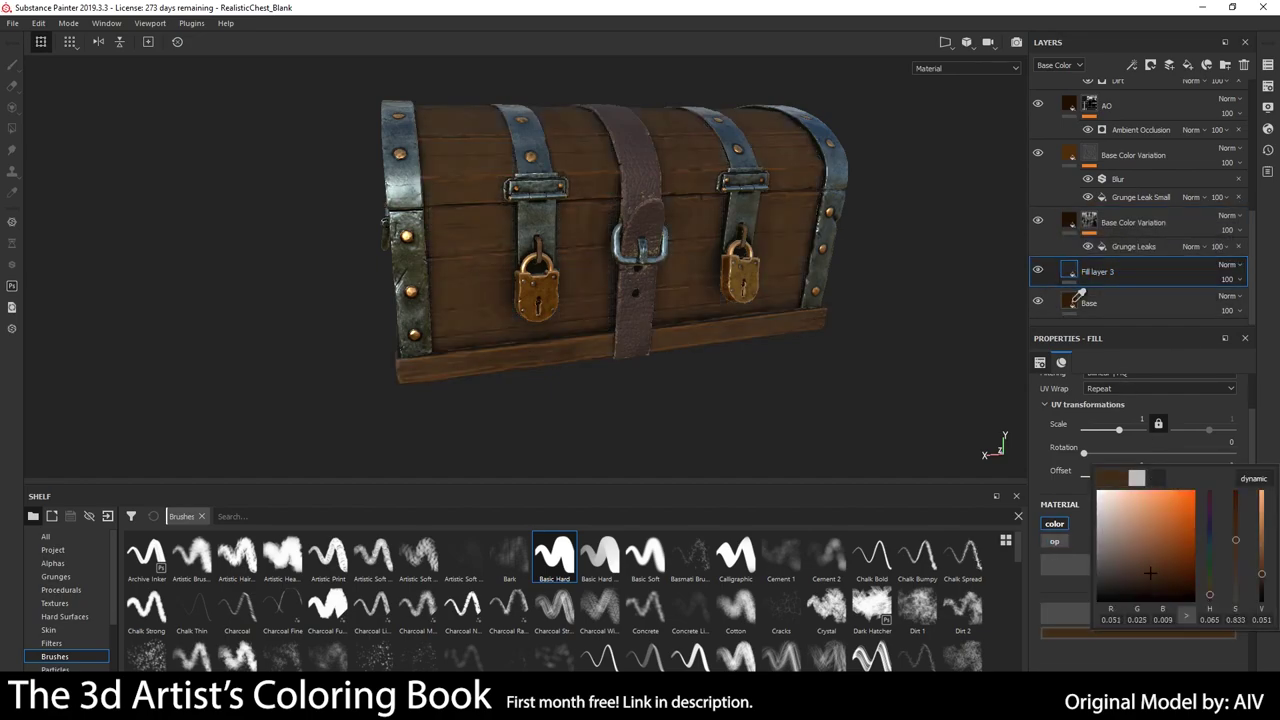
left_click(1157, 638)
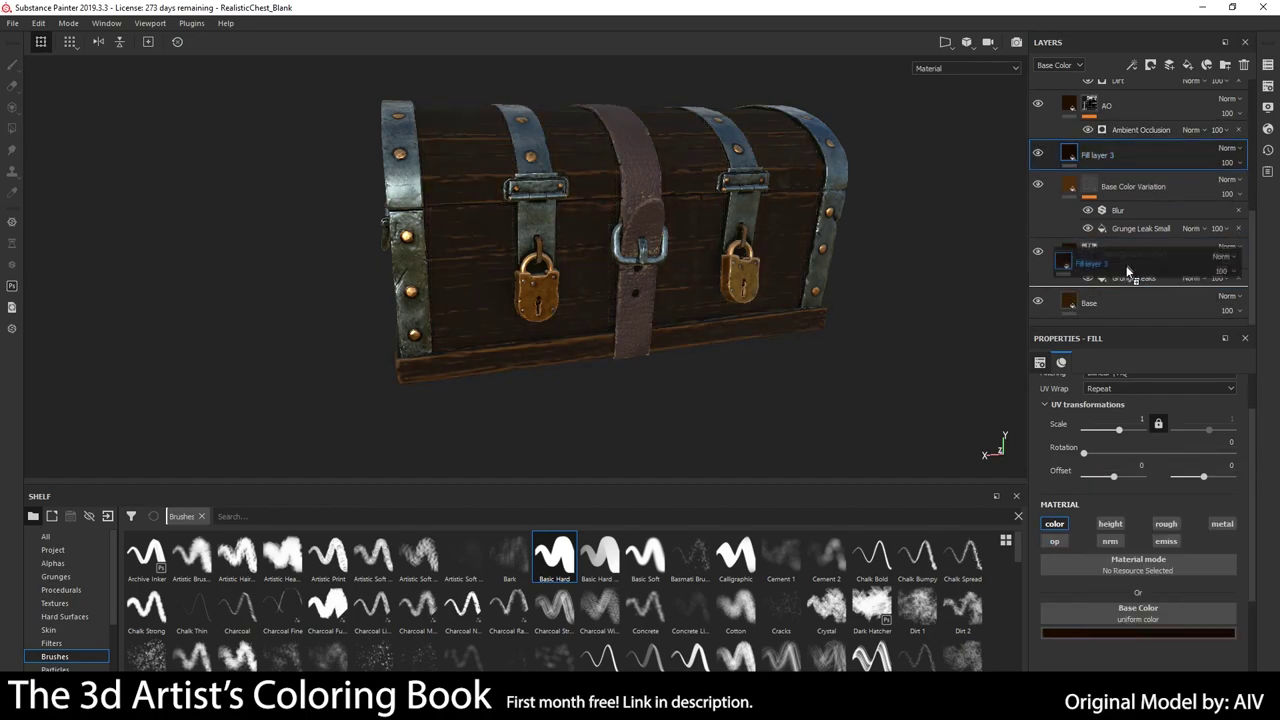
Give Fill layer 3 a black mask driven by a Position generator.
right_click(1128, 271)
left_click(1128, 32)
right_click(1089, 271)
left_click(1123, 428)
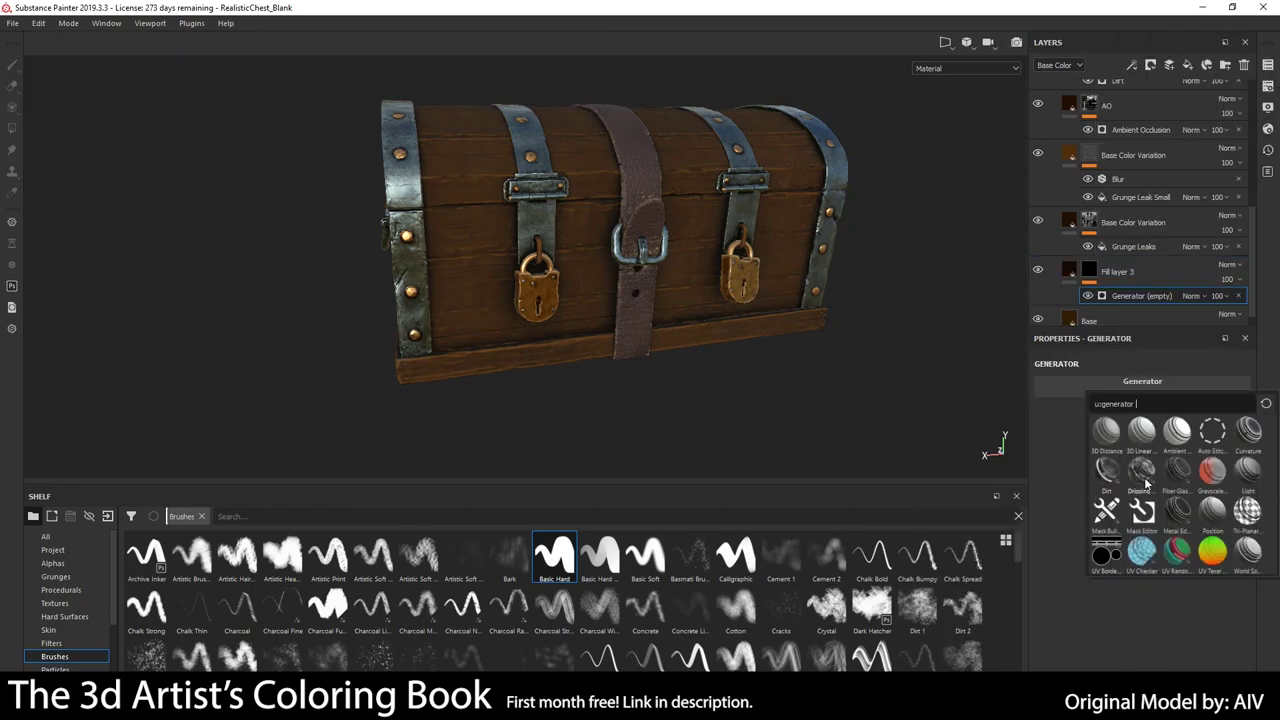
left_click(1212, 510)
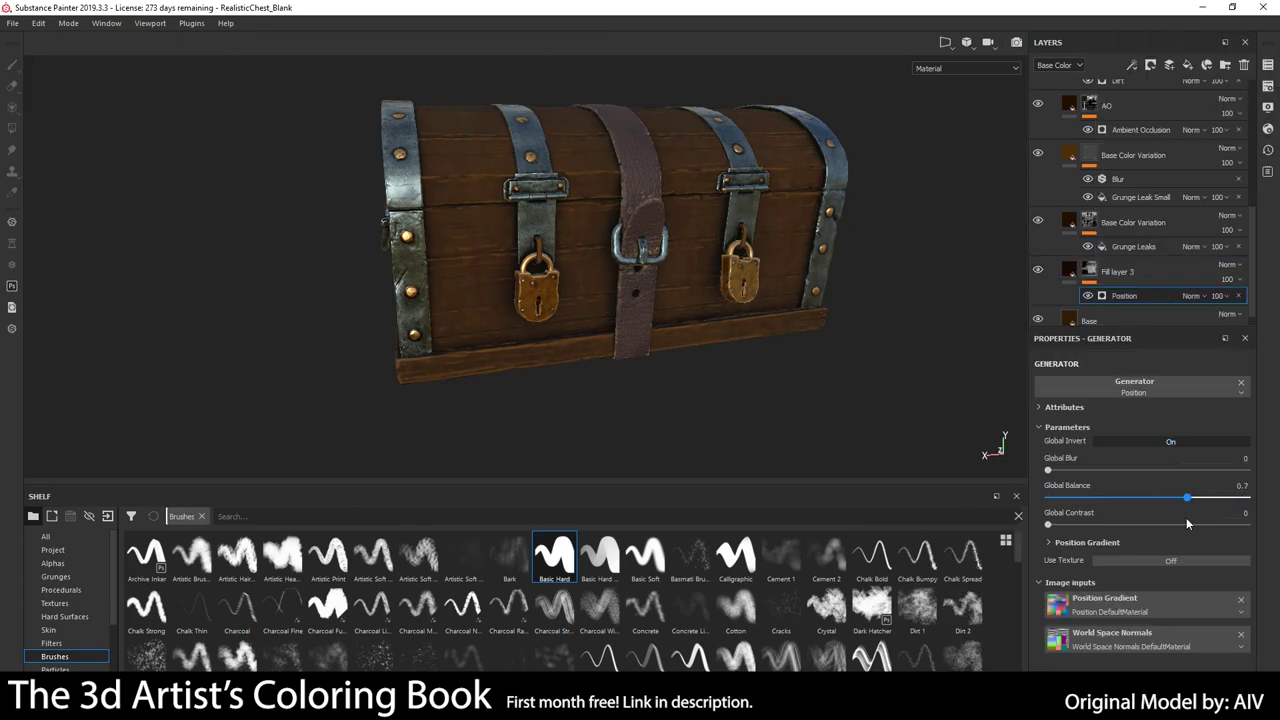
left_click(1117, 271)
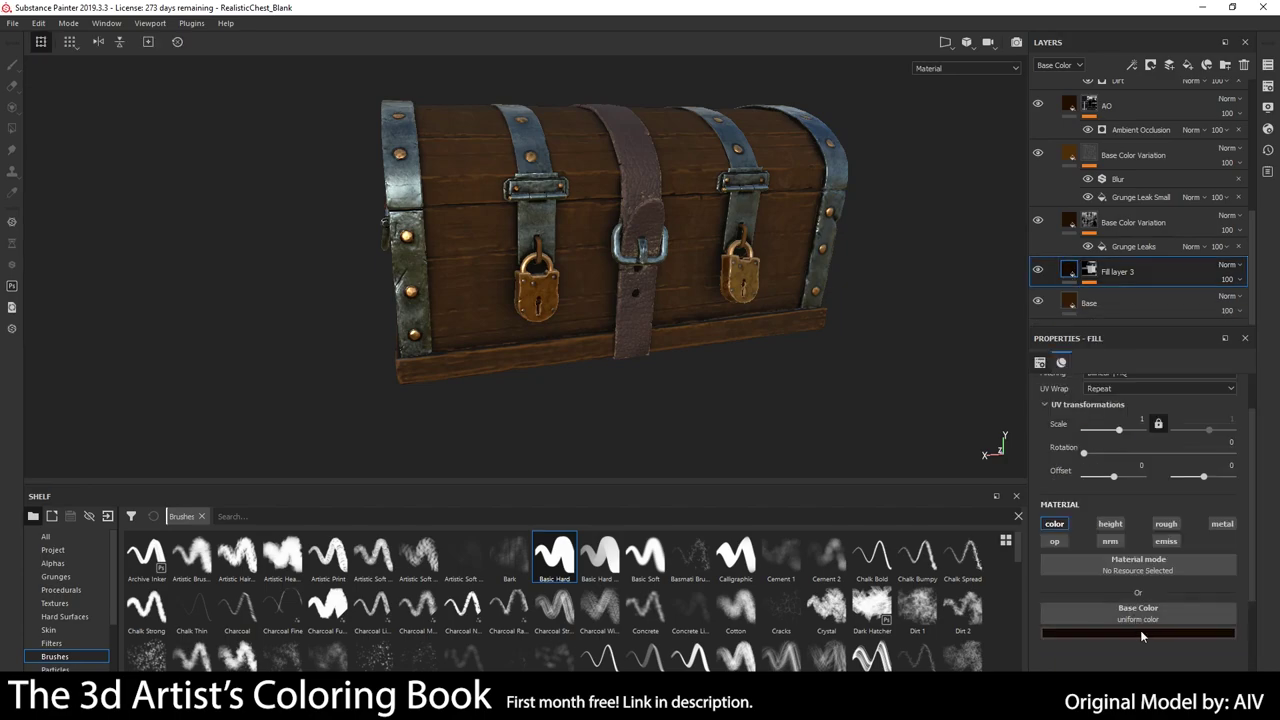
left_click(1138, 632)
Add a Sharpen filter (2.84) to the Edge Wear layer's mask.
scroll(1043, 130, "up", 2)
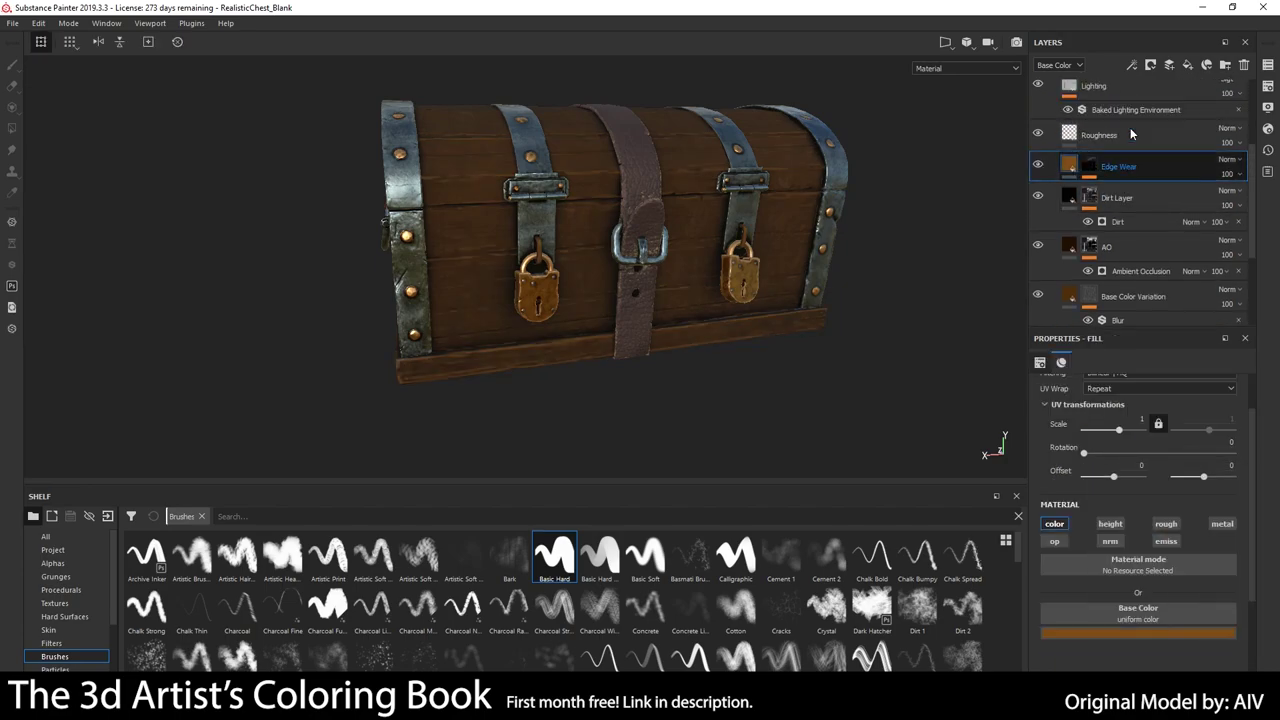
left_click(1089, 166)
right_click(1100, 160)
left_click(1166, 395)
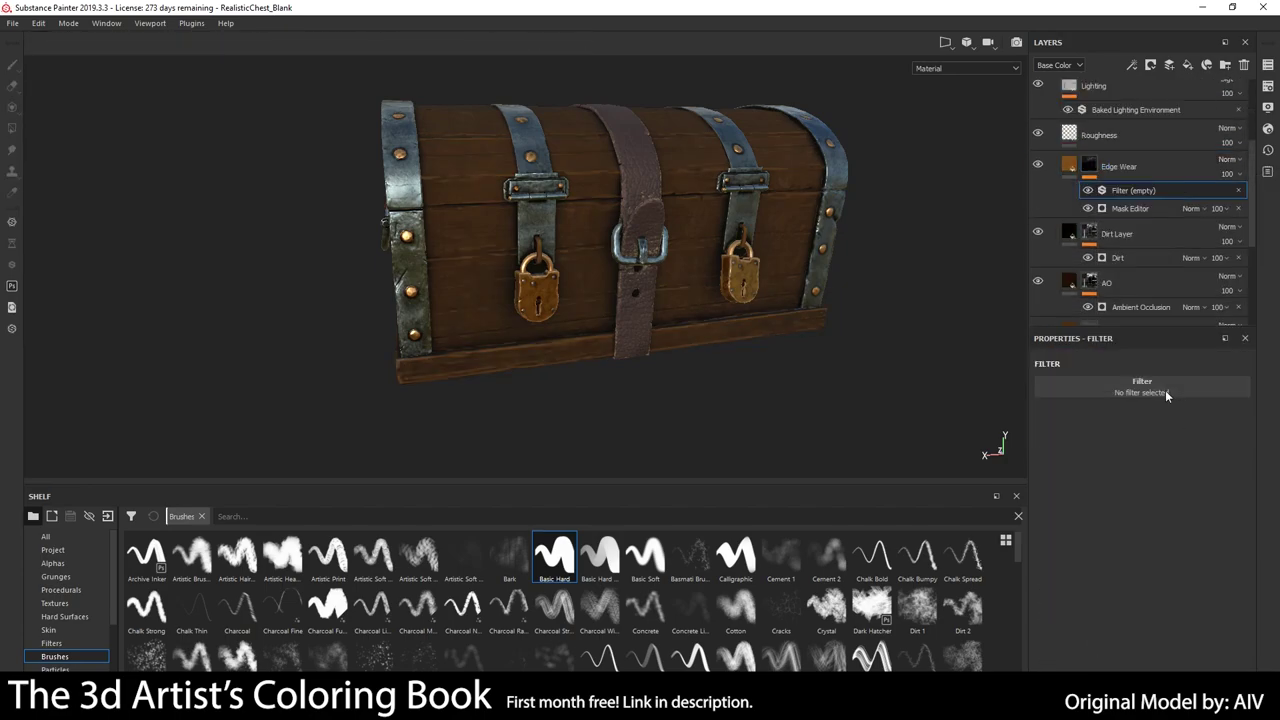
left_click(1166, 395)
scroll(1180, 480, "down", 2)
left_click(1213, 513)
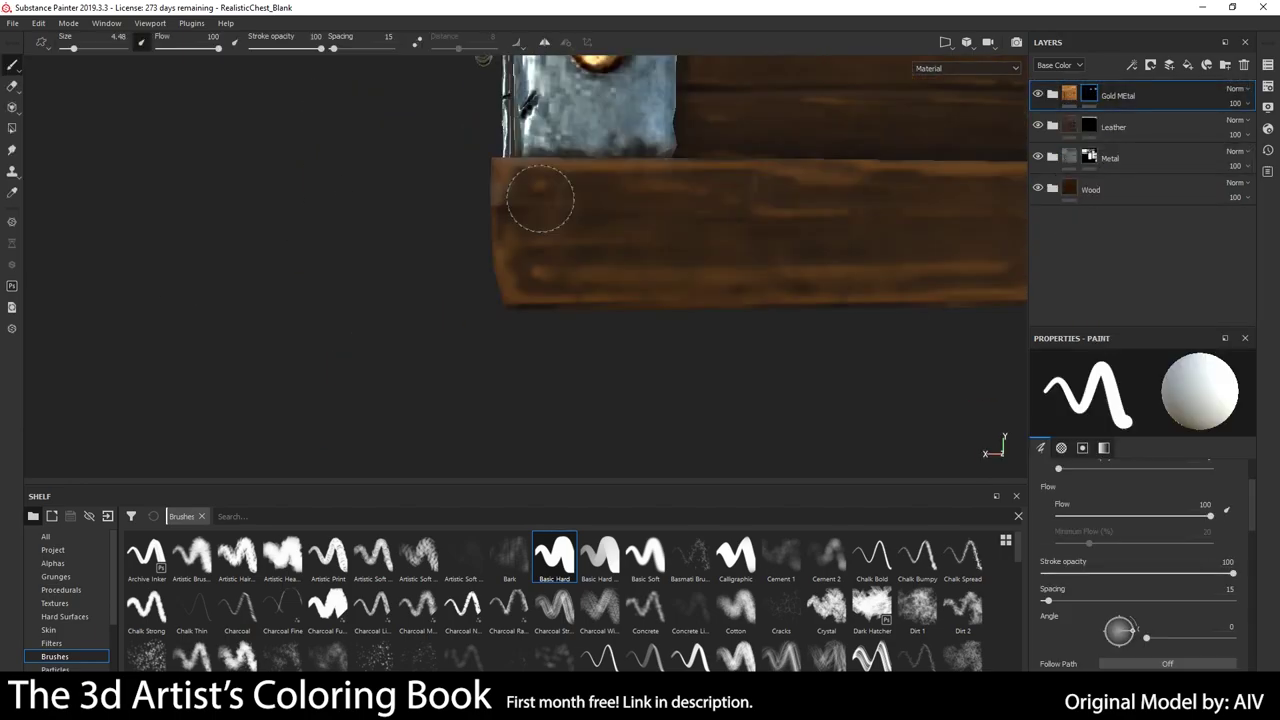
left_click_drag(540, 275, 550, 220, "alt")
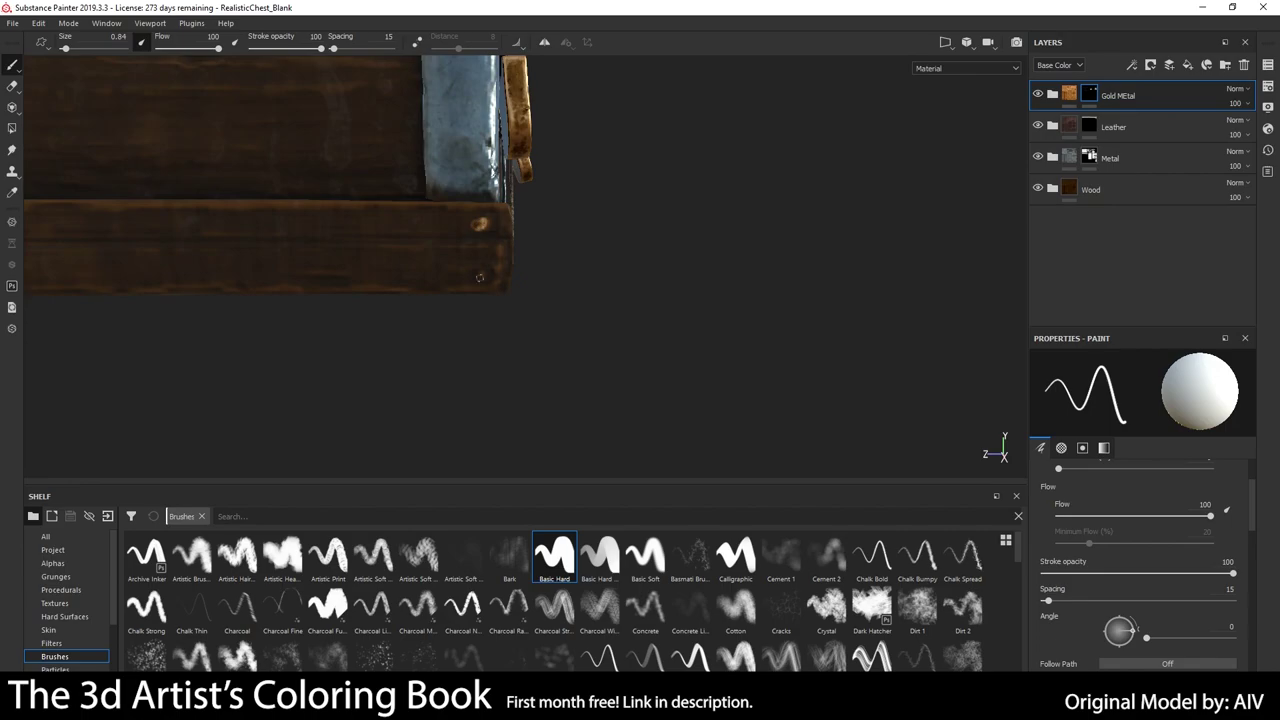
key("f")
scroll(587, 284, "up", 4)
scroll(587, 284, "up", 3)
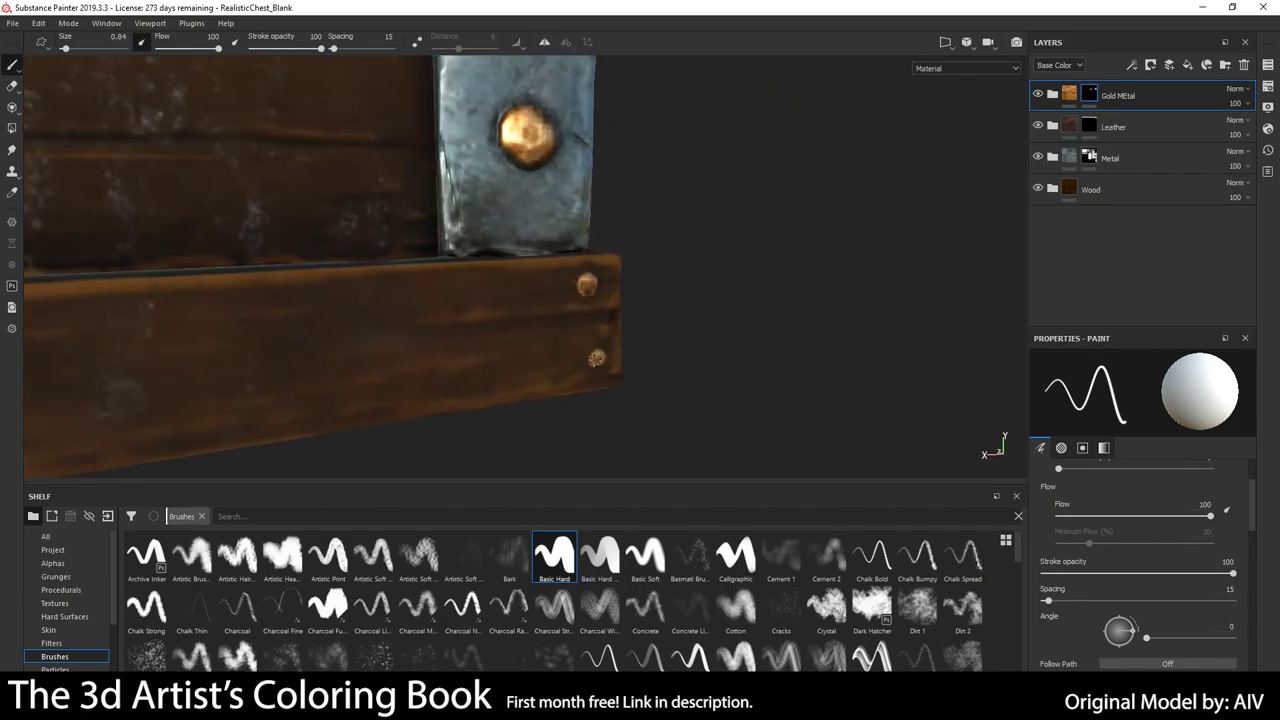
key("f")
scroll(520, 270, "up", 5)
left_click_drag(515, 275, 531, 270, "alt")
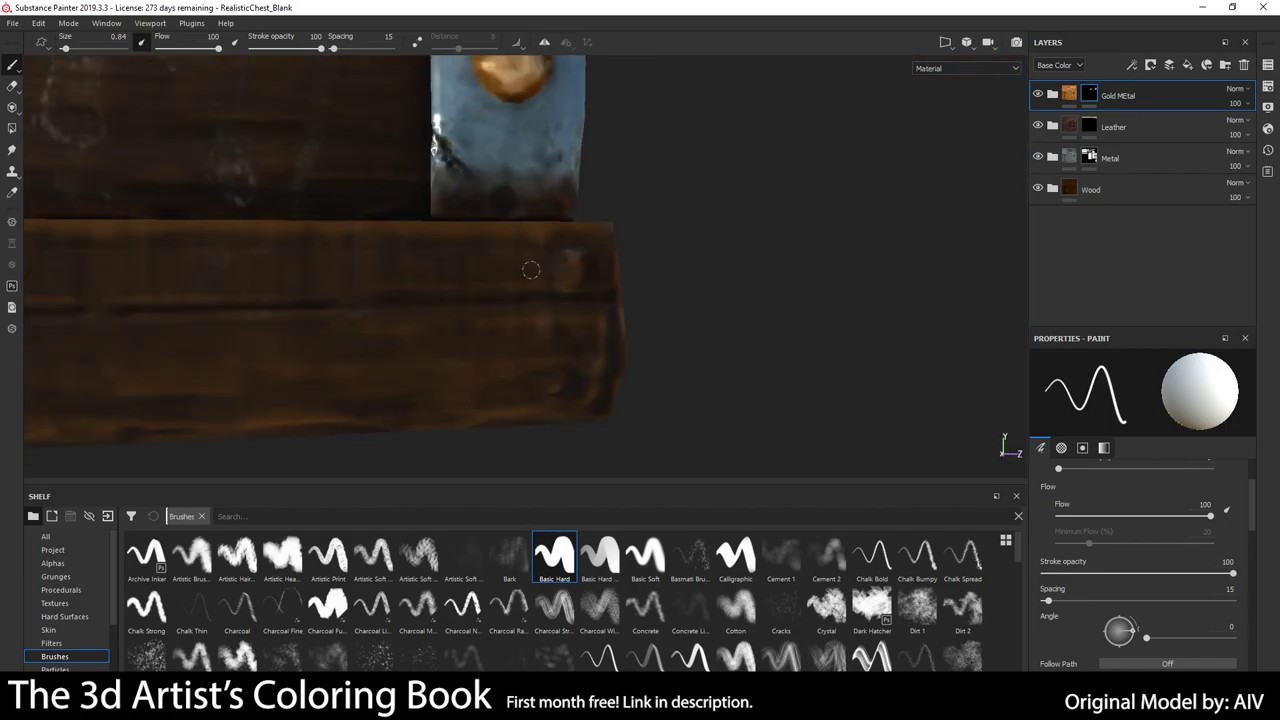
key("f")
left_click_drag(562, 385, 640, 250, "alt")
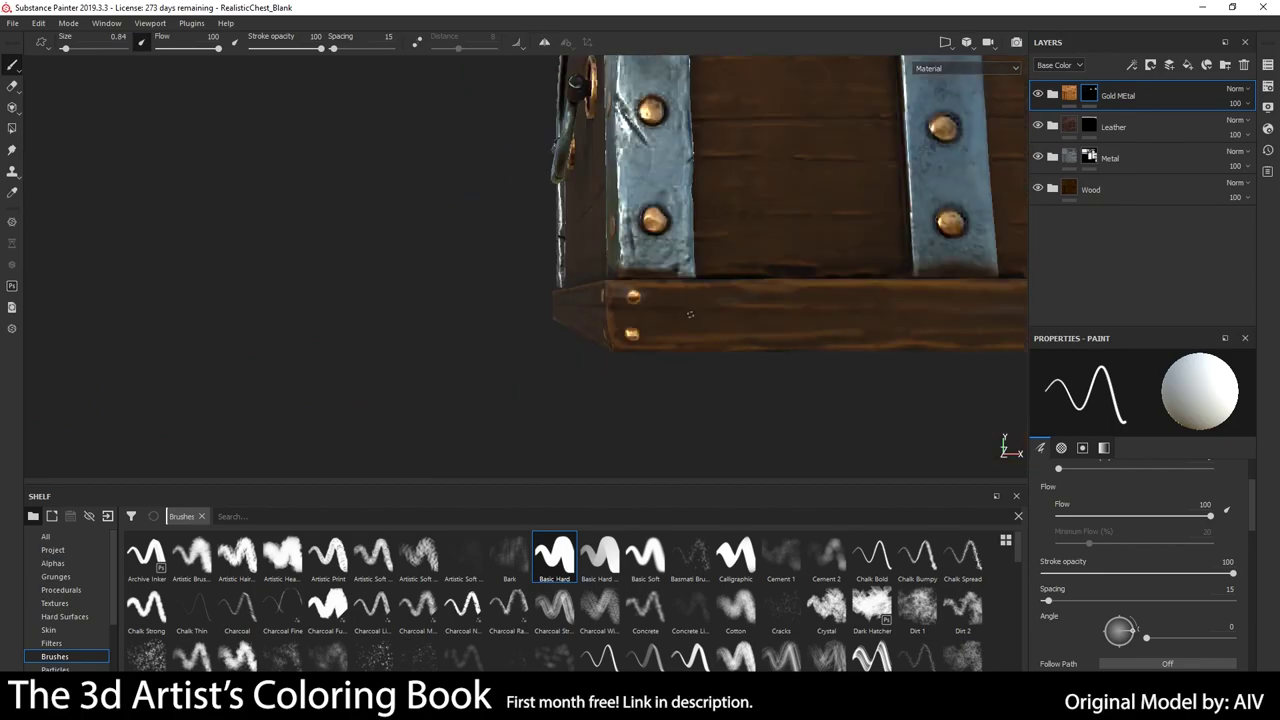
scroll(667, 164, "up", 4)
scroll(667, 164, "down", 3)
left_click_drag(667, 164, 766, 306, "alt")
scroll(766, 306, "up", 3)
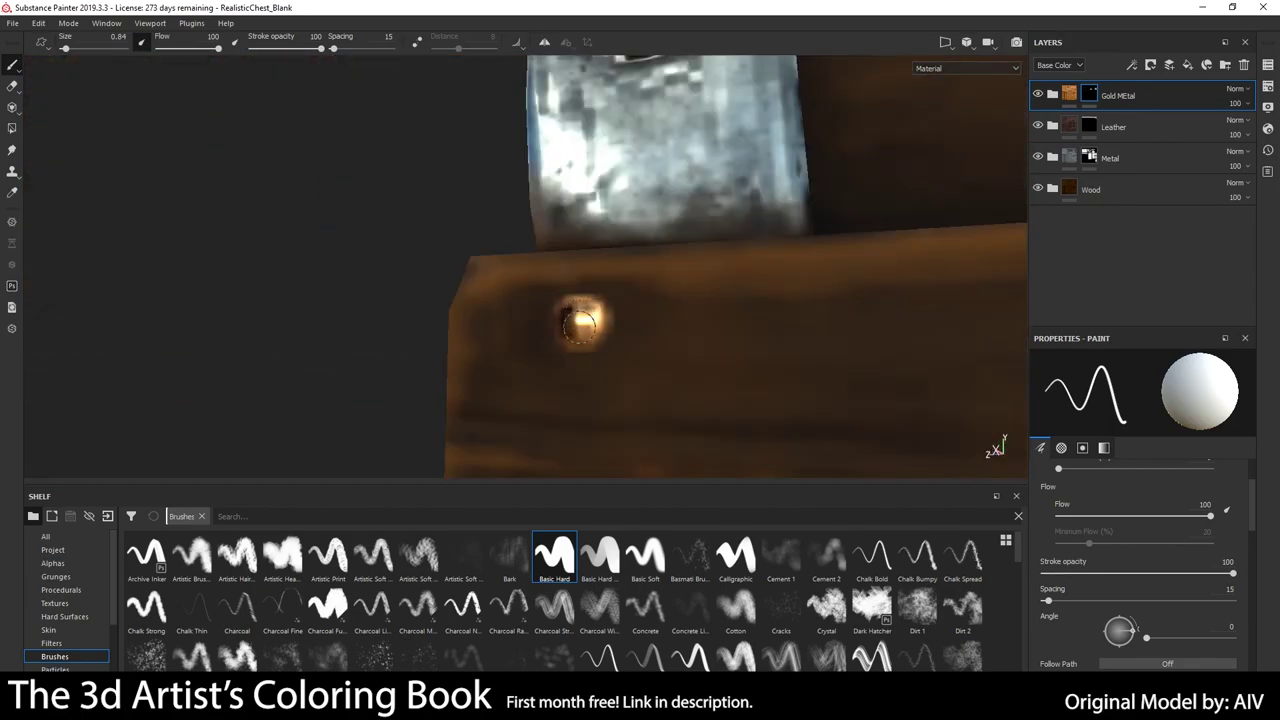
scroll(578, 432, "down", 2)
key("f")
left_click_drag(578, 432, 697, 308, "alt")
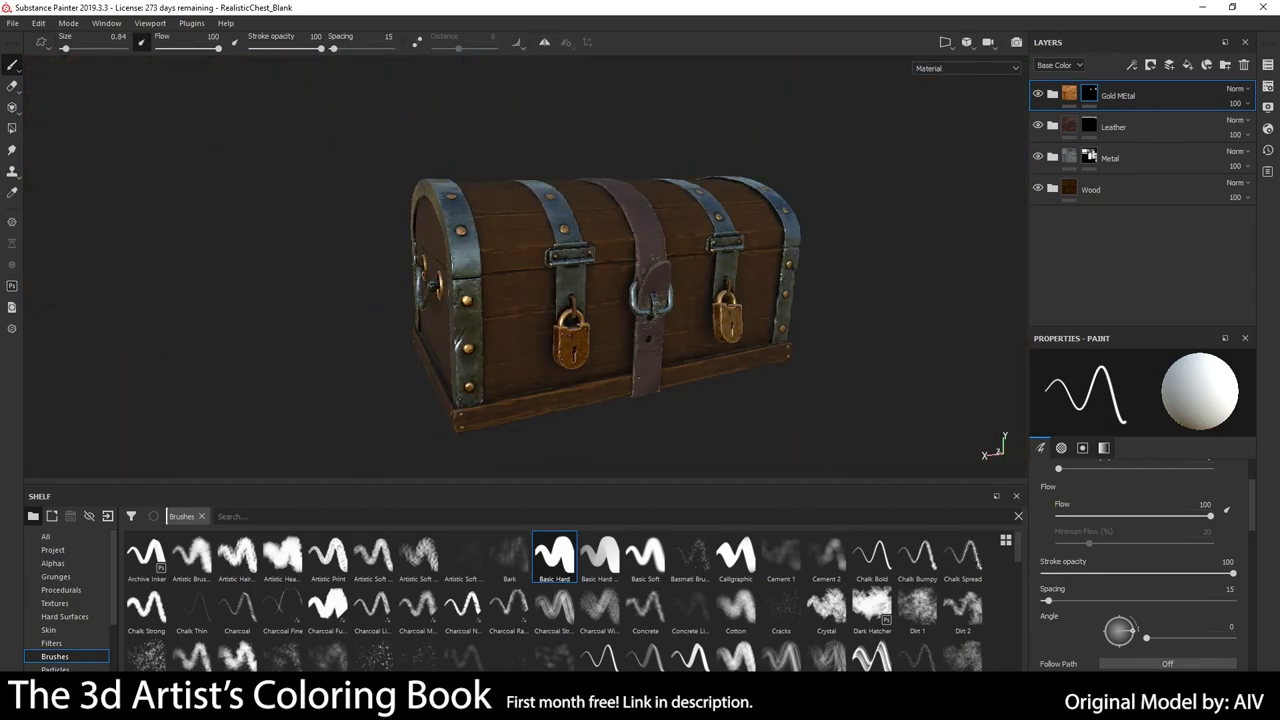
Select Fill layer 2 itself and drag its Roughness slider lower for a glossier chest.
scroll(1052, 158, "down", 1)
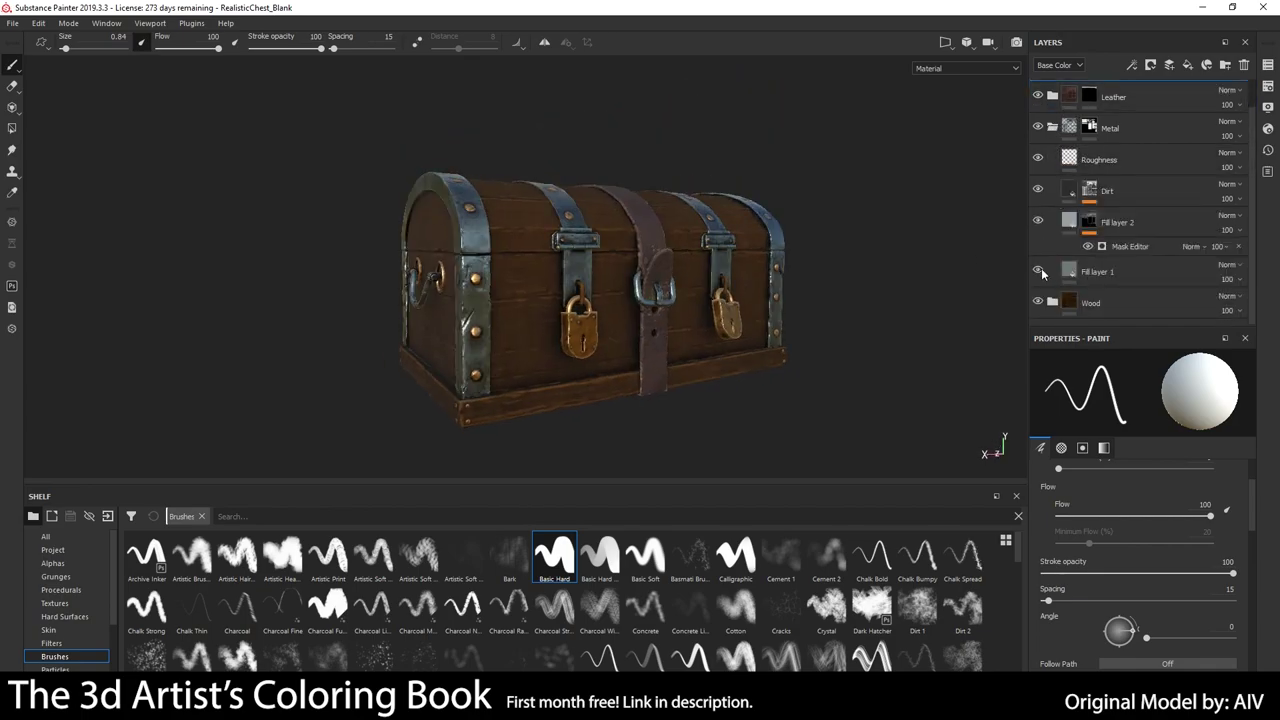
left_click(1073, 231)
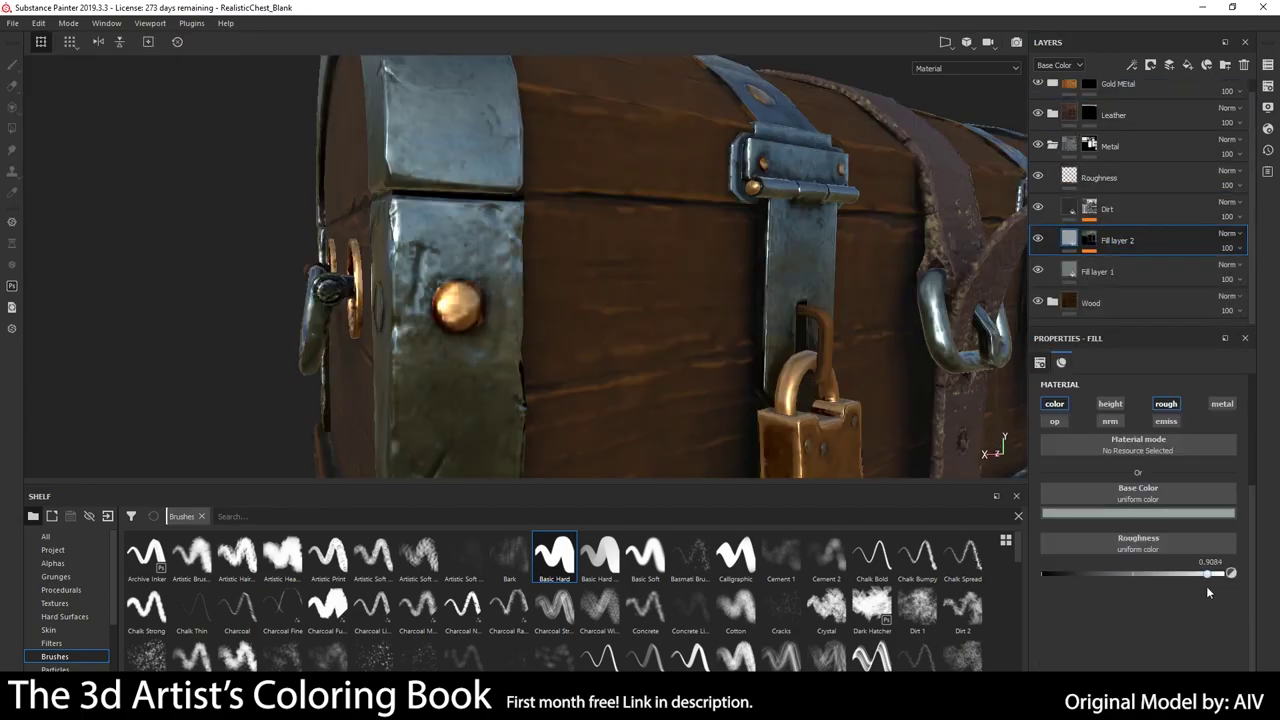
left_click_drag(1143, 582, 1080, 582)
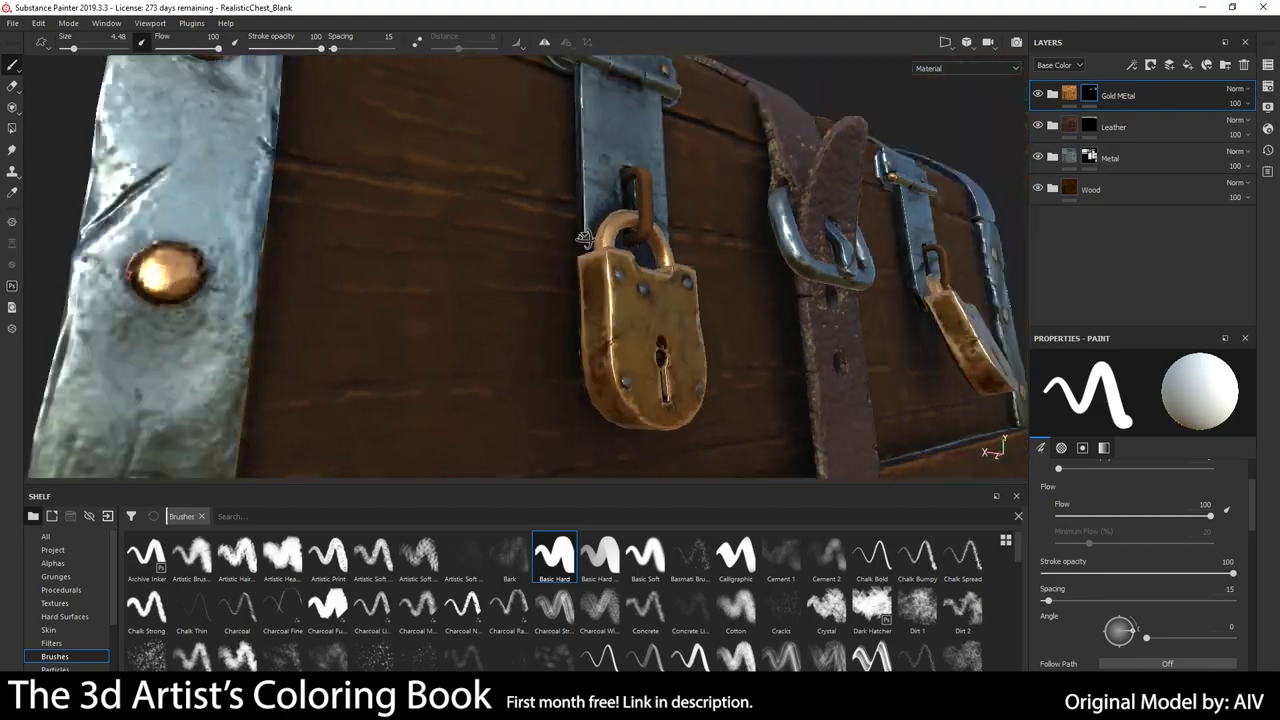
Set Fill layer 4 in Gold MEtal to 50% opacity with Grunge Dirt Thin as its roughness texture.
left_click(1055, 97)
left_click(1100, 127)
left_click_drag(1228, 134, 1246, 160)
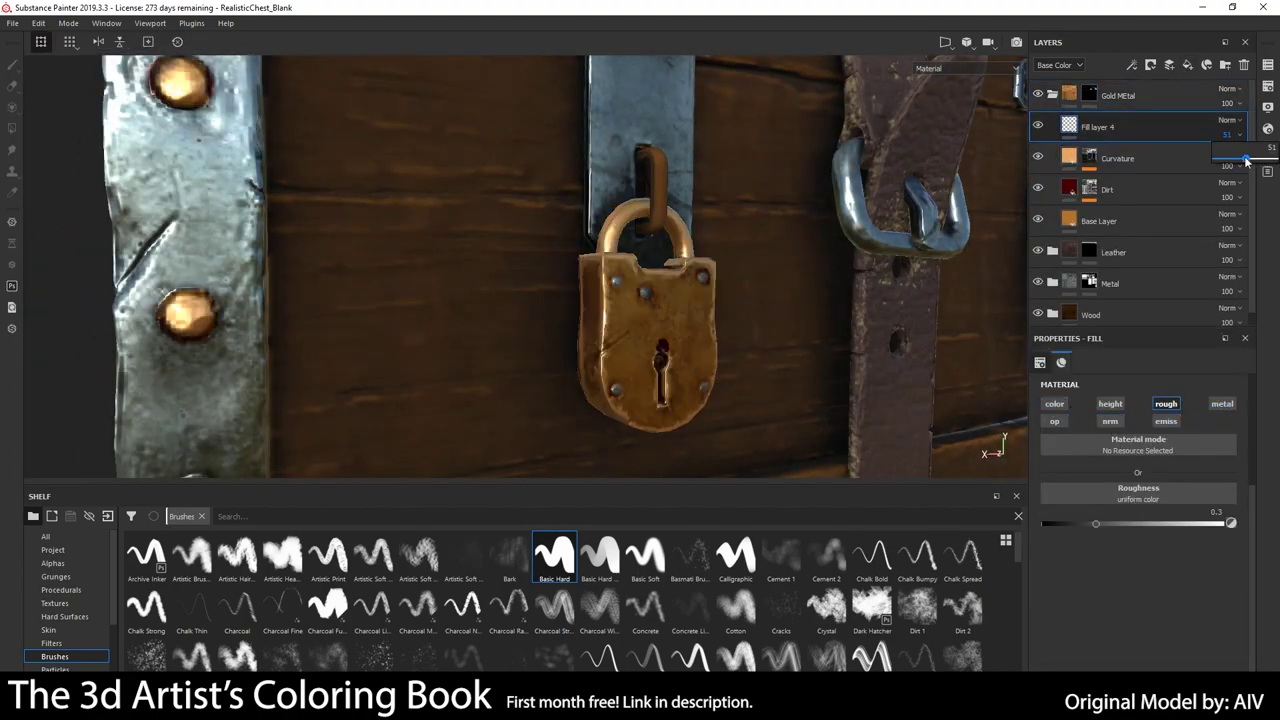
left_click_drag(1072, 453, 1064, 442)
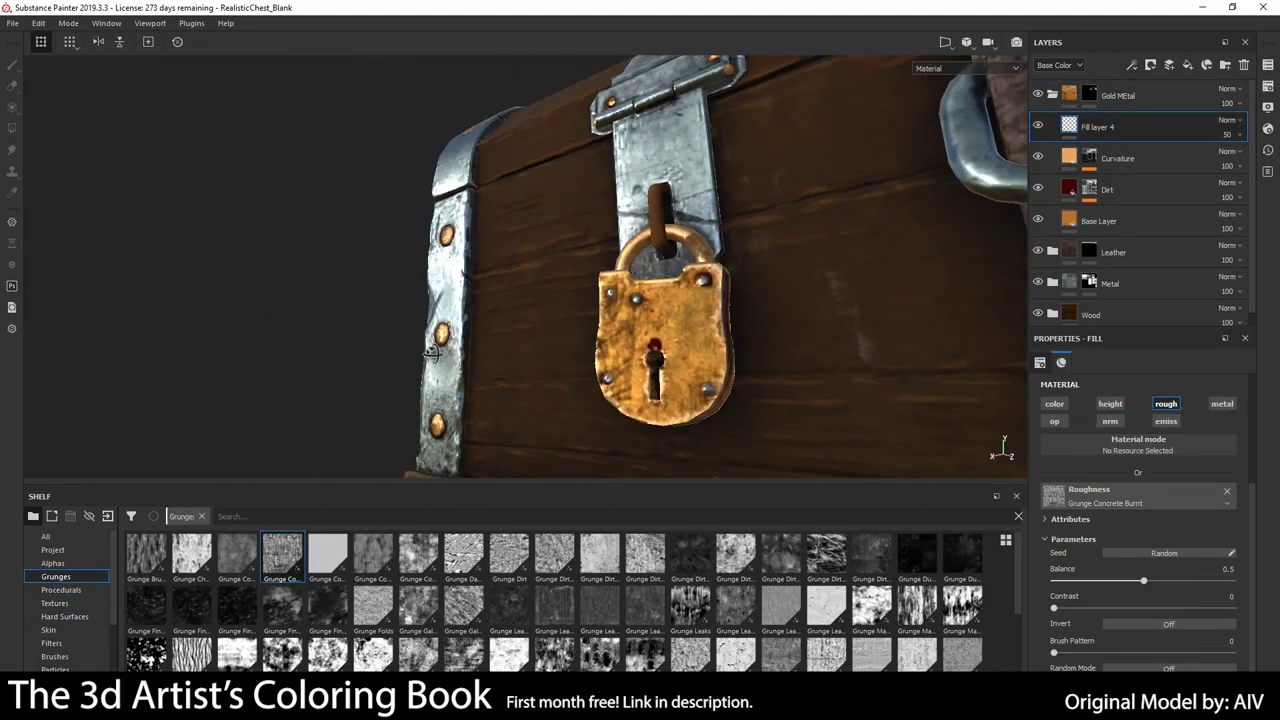
scroll(726, 288, "up", 5)
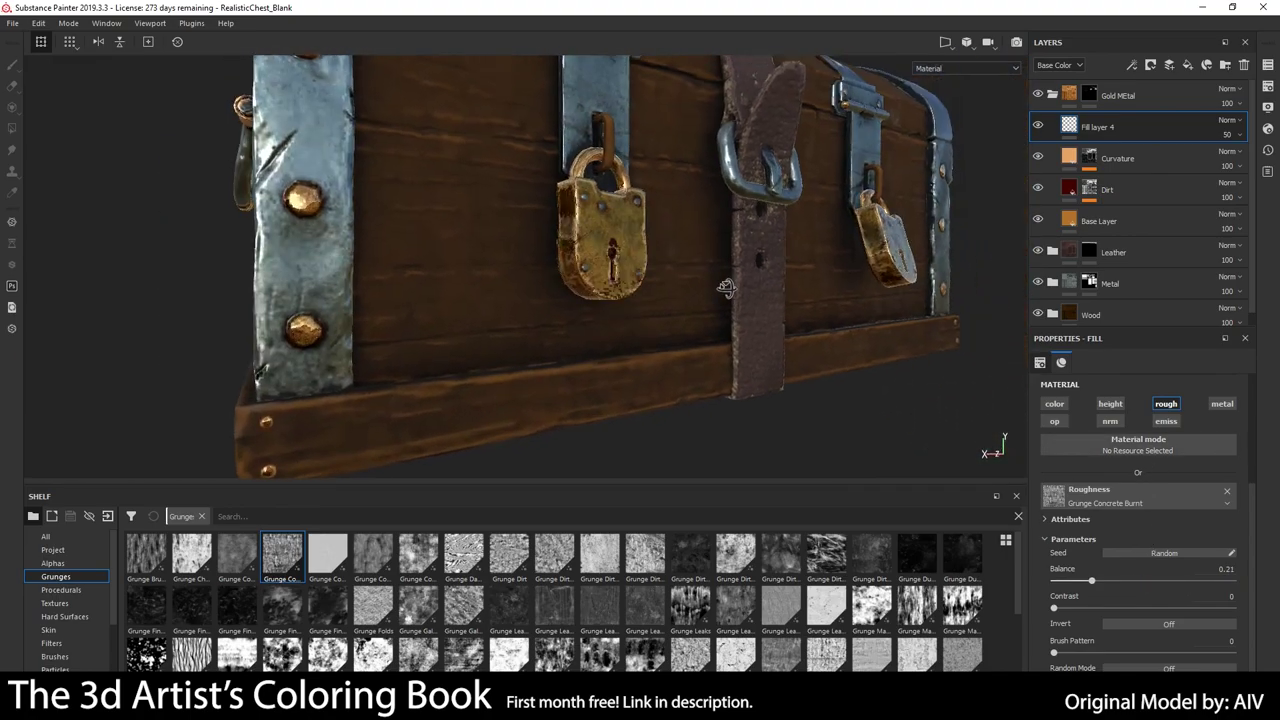
left_click_drag(870, 555, 1054, 495)
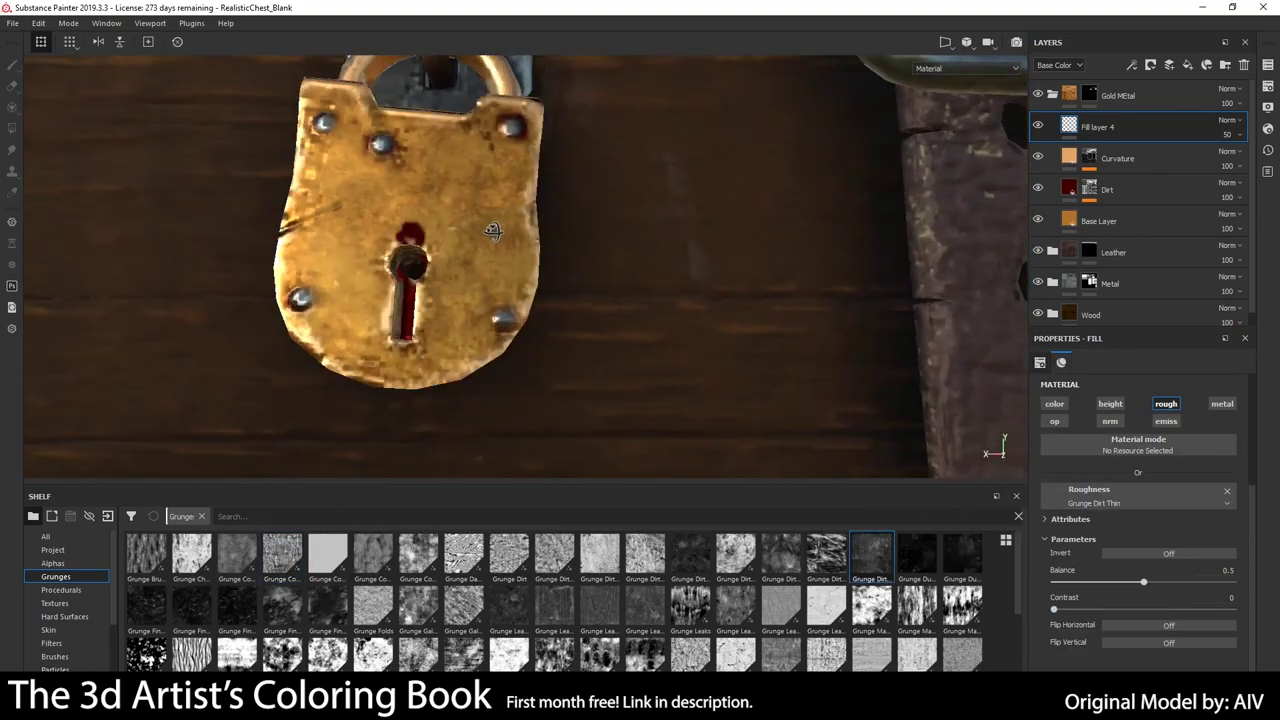
scroll(553, 298, "up", 5)
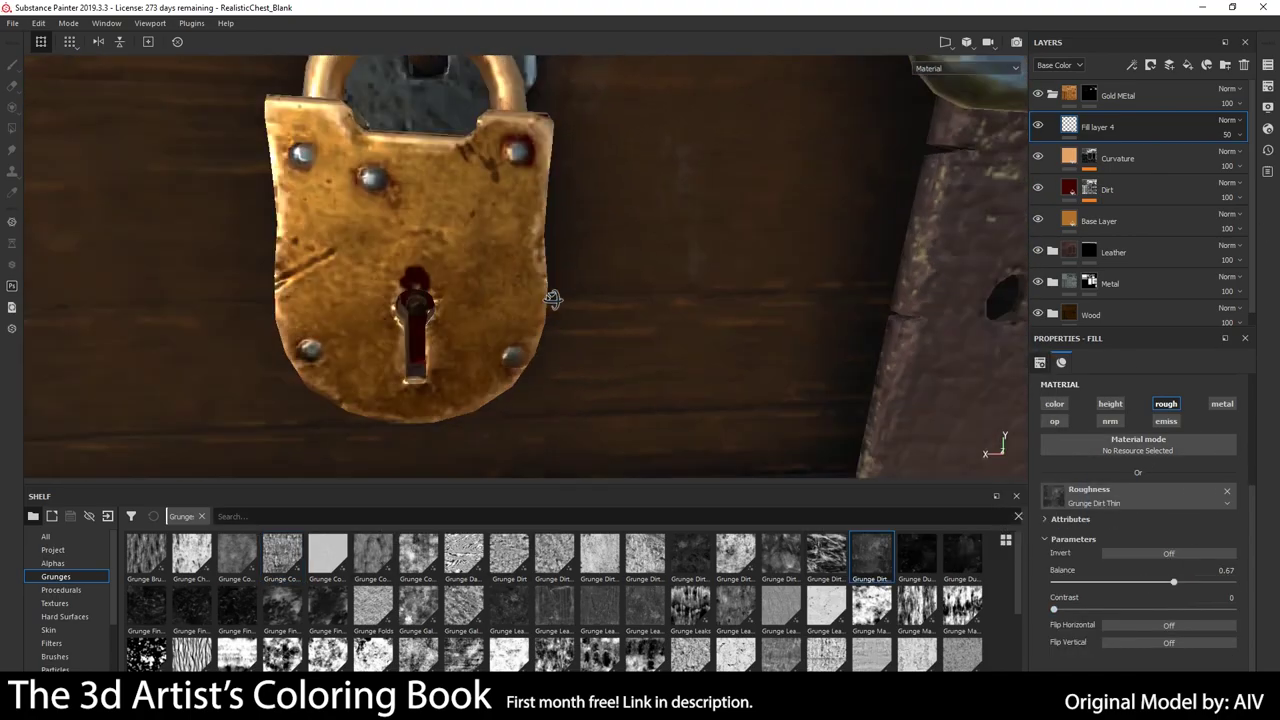
scroll(553, 298, "down", 5)
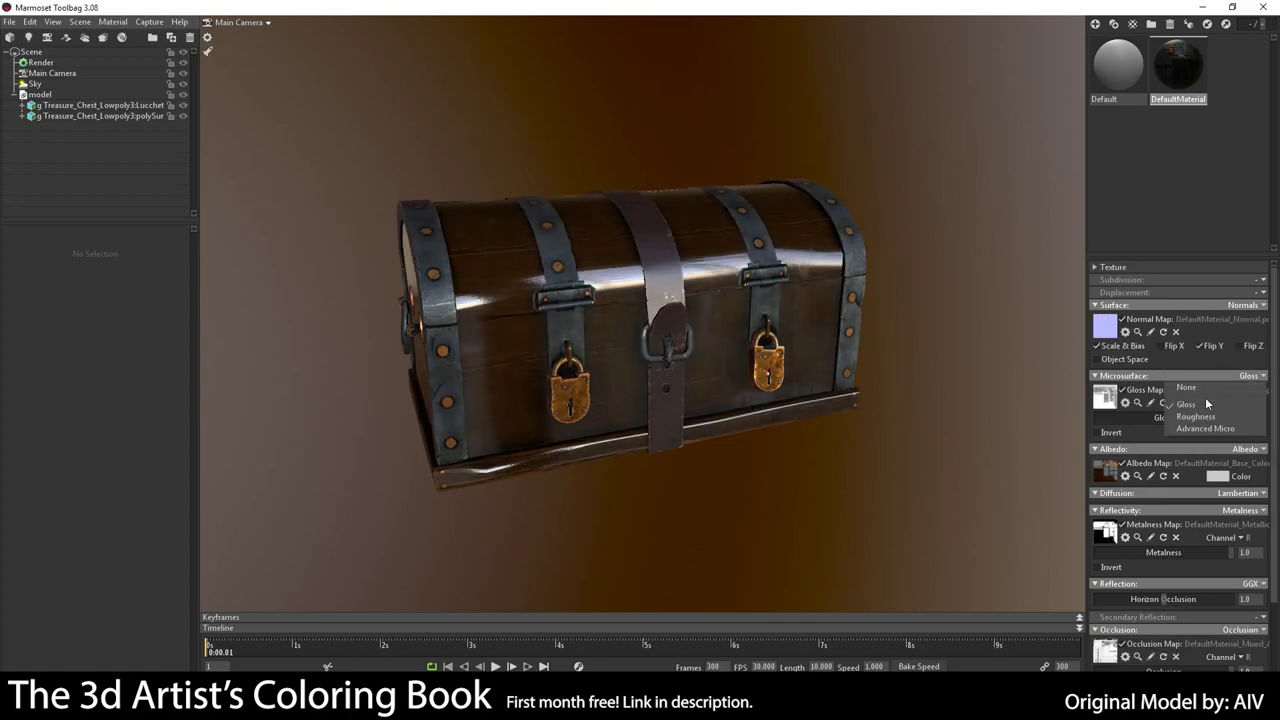
Switch DefaultMaterial's Microsurface to Roughness and its Displacement to Height.
left_click(1262, 292)
left_click(1222, 320)
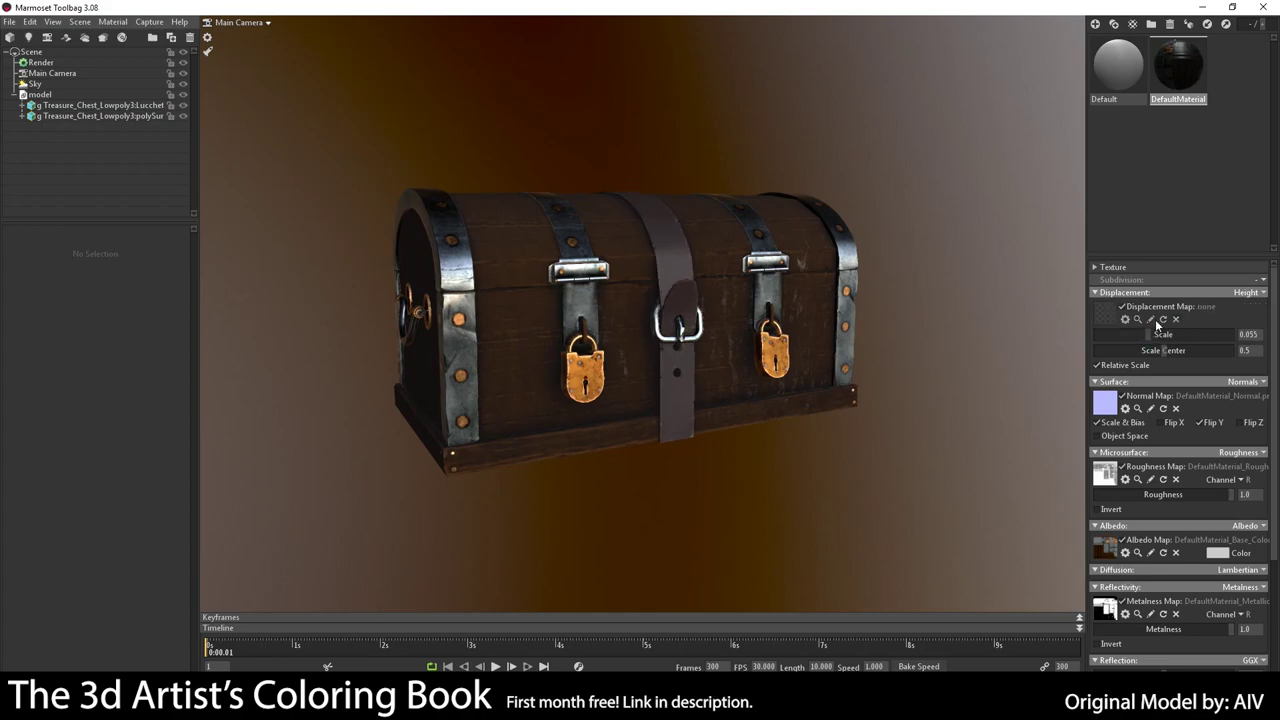
left_click_drag(780, 300, 721, 302)
Apply a different sky environment from the Sky presets.
left_click(35, 84)
left_click(158, 249)
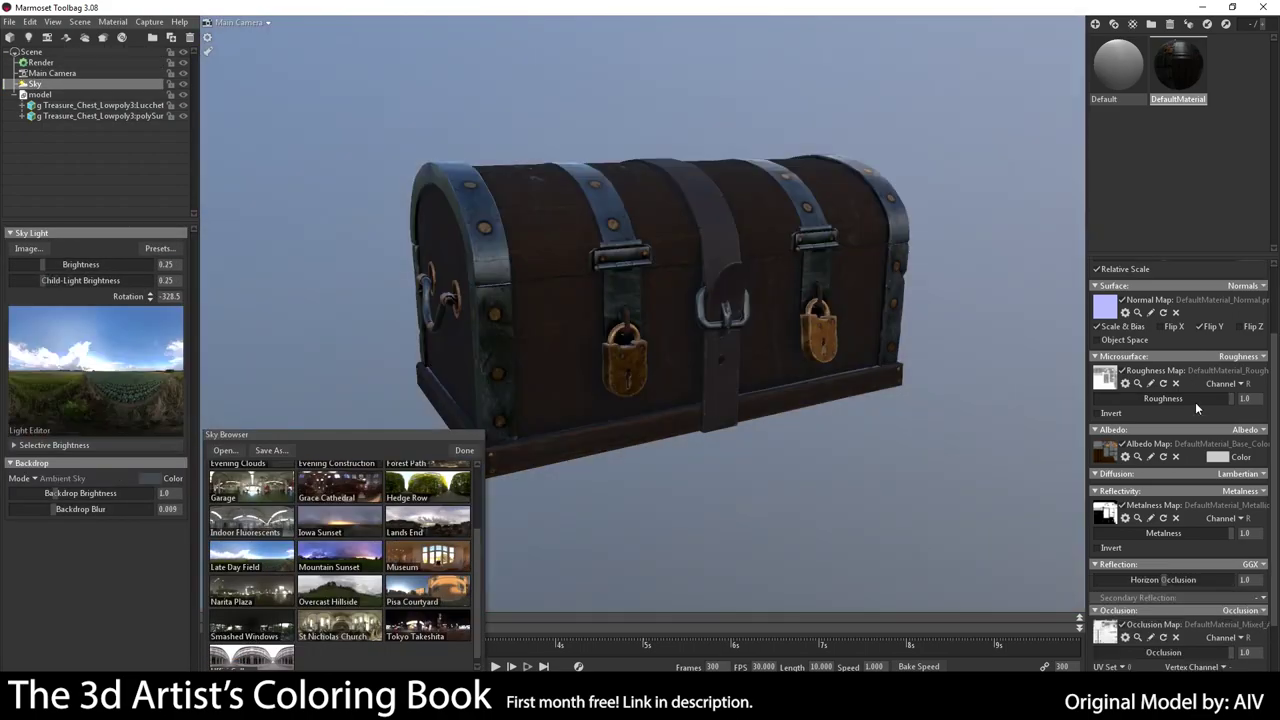
scroll(1195, 402, "down", 1)
scroll(340, 560, "up", 2)
left_click(243, 517)
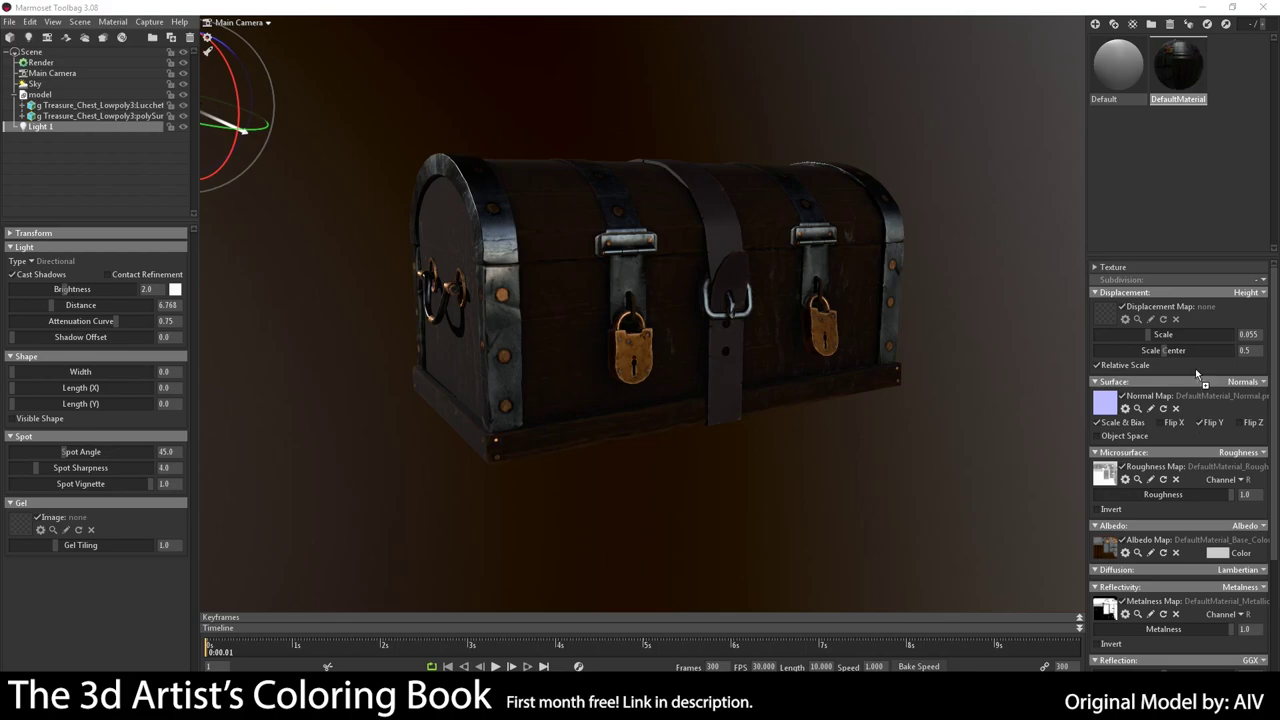
Set the Sky backdrop mode to Color with a dark grey colour.
left_click(60, 84)
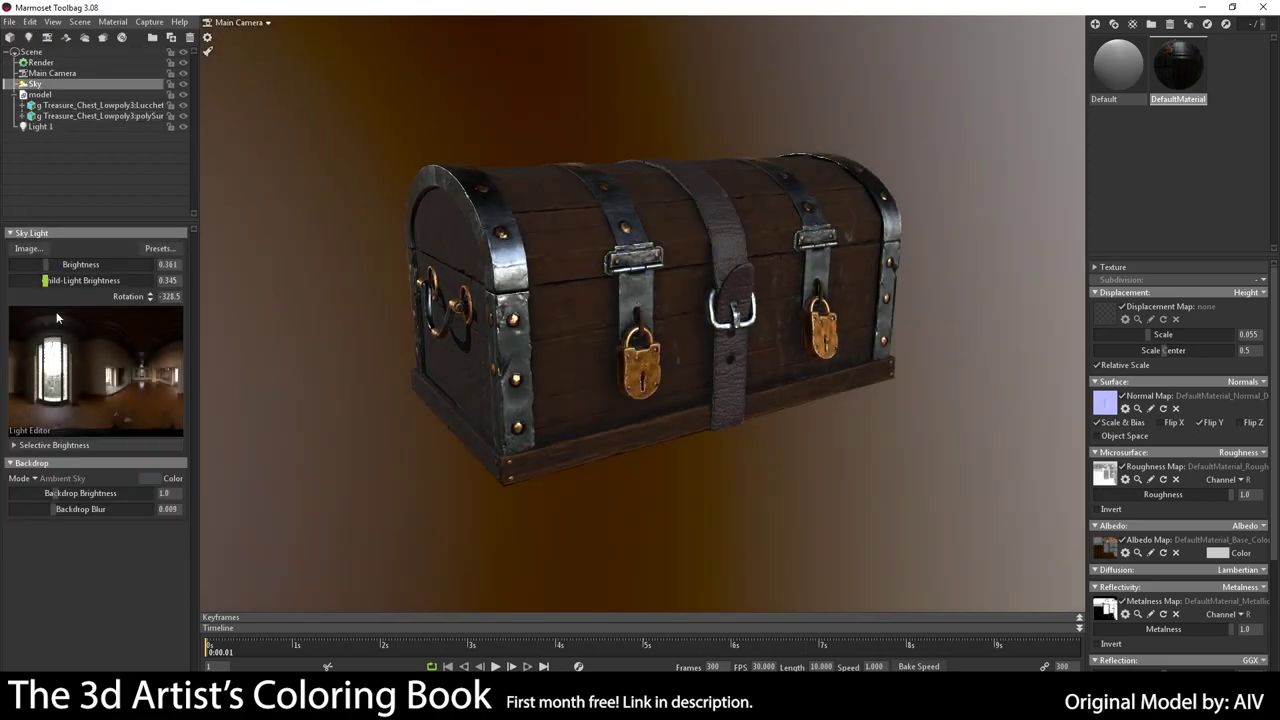
left_click(150, 478)
left_click(420, 662)
left_click(66, 38)
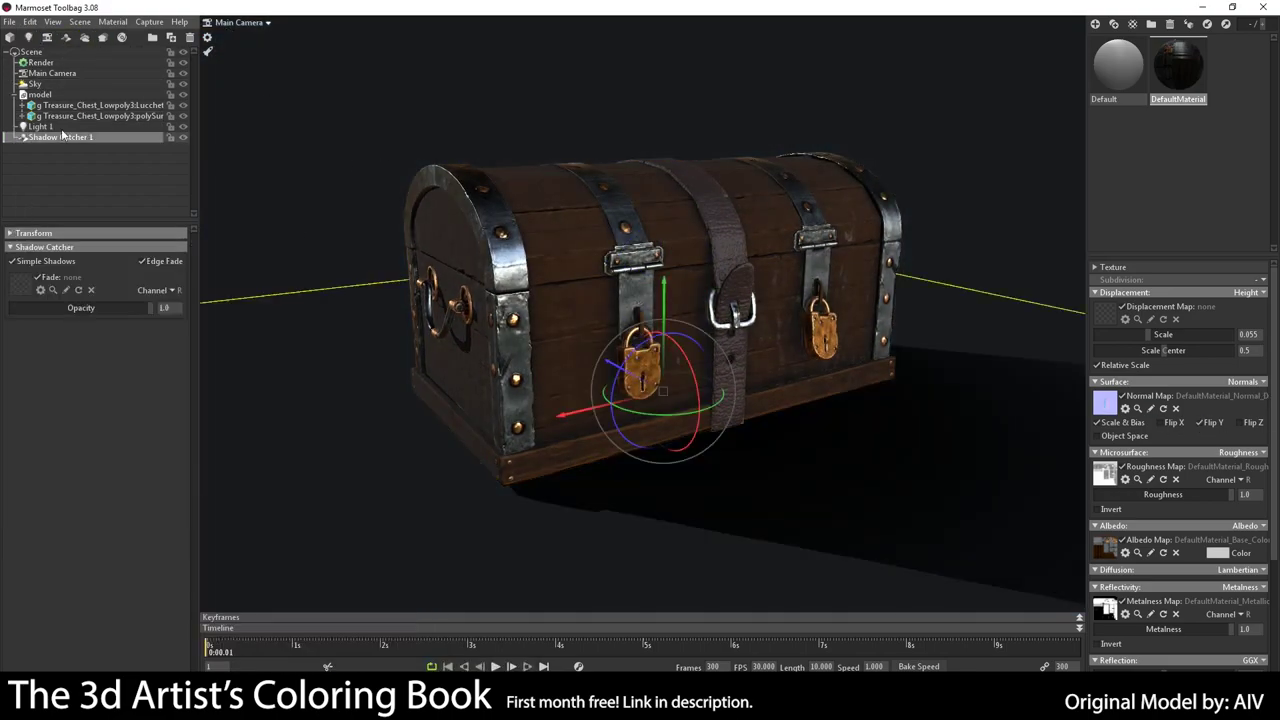
Enable Main Camera depth of field focused on the chest, and add a turntable holding the chest.
left_click(52, 73)
left_click(16, 430)
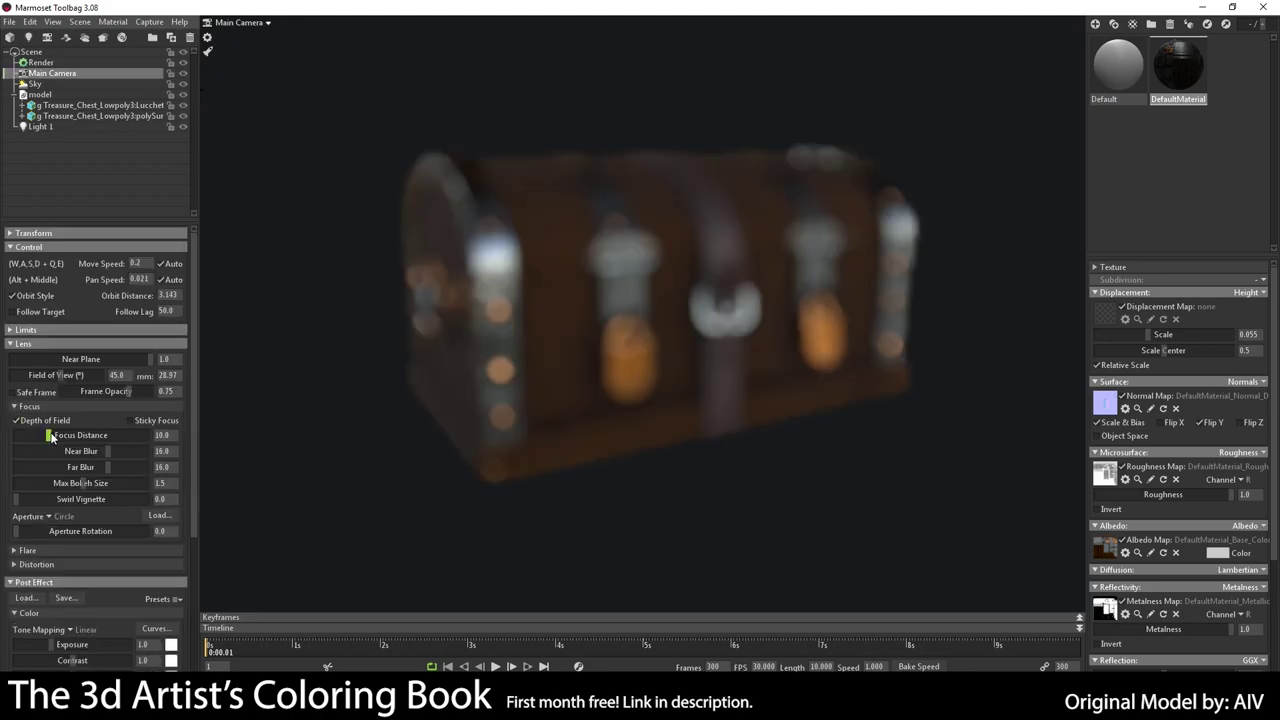
left_click(100, 116)
left_click(40, 62)
left_click(50, 73)
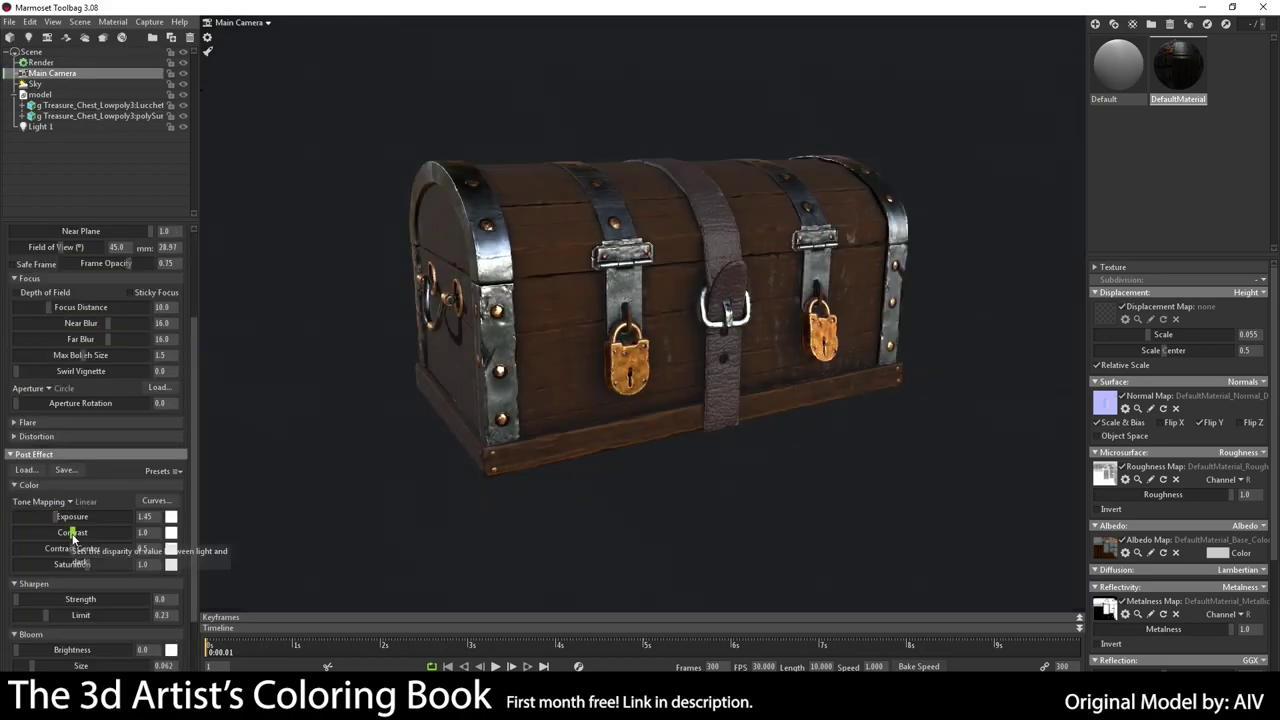
scroll(45, 527, "down", 3)
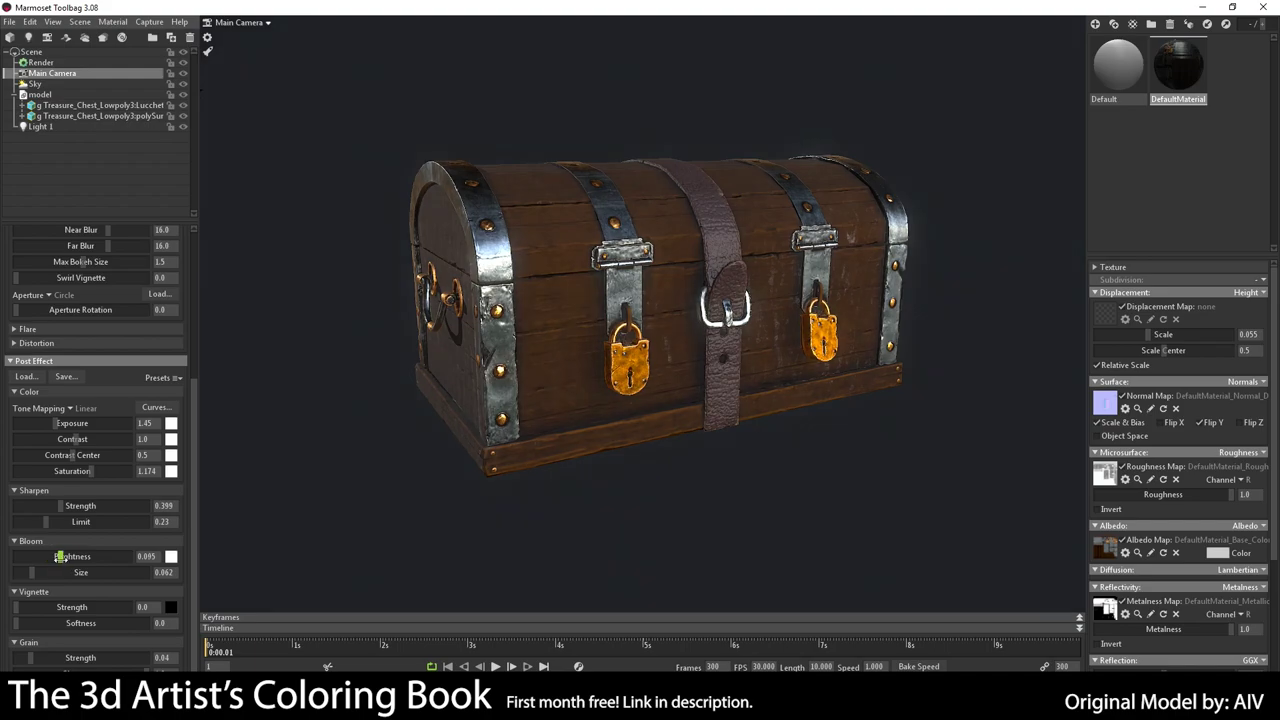
scroll(100, 440, "up", 7)
left_click(60, 435)
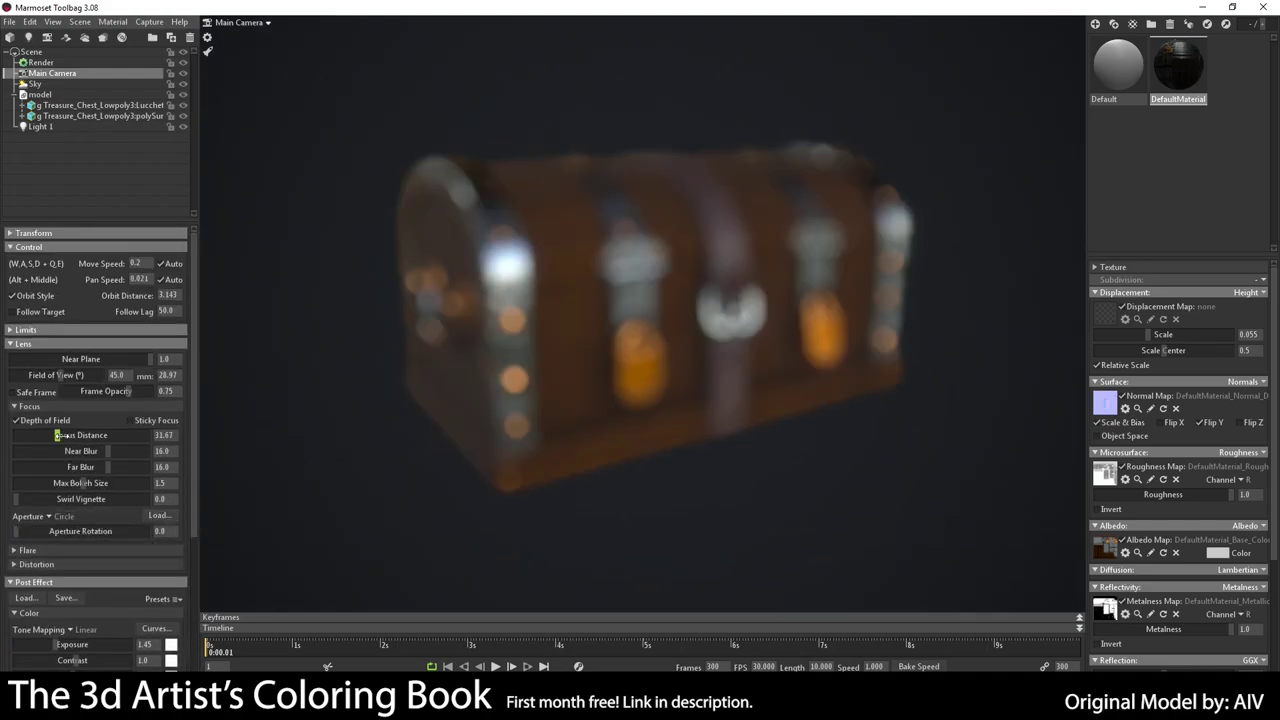
left_click_drag(40, 435, 41, 435)
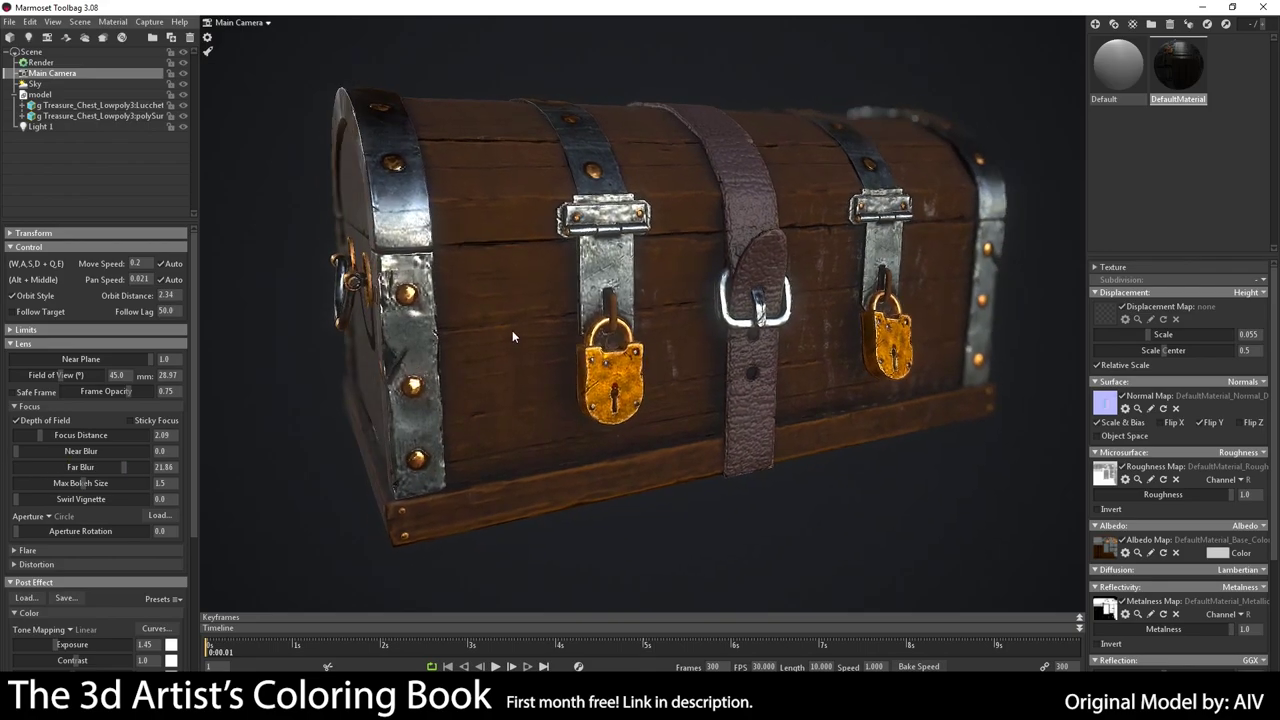
left_click(121, 37)
left_click(495, 666)
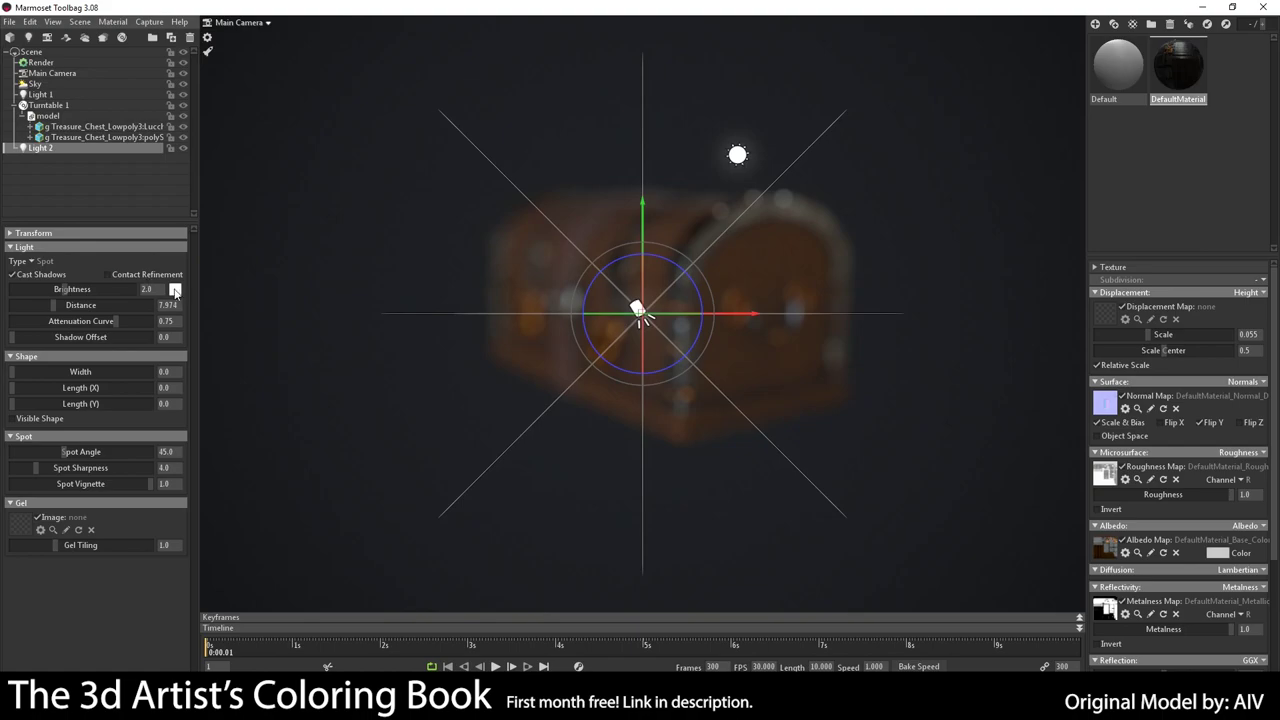
Tint the second light blue and raise the material roughness to 1.25.
left_click(175, 289)
left_click_drag(368, 565, 337, 518)
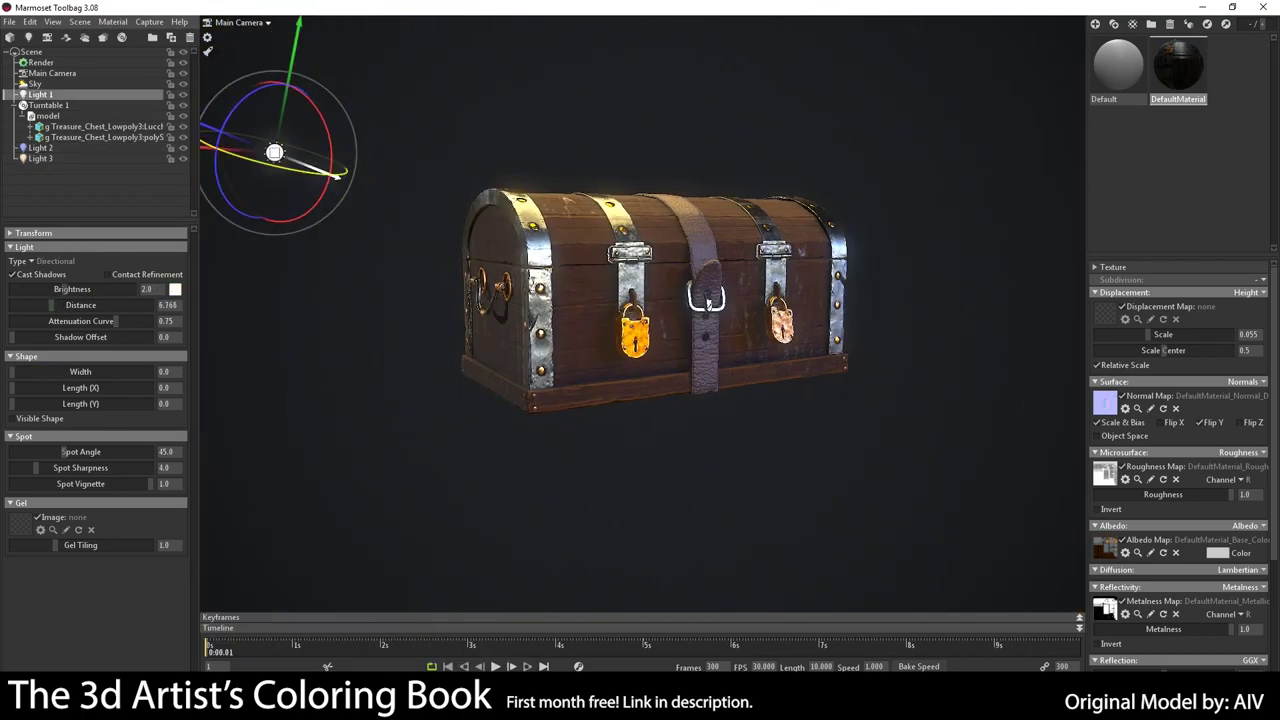
left_click(275, 152)
left_click_drag(278, 150, 724, 193)
left_click_drag(1150, 492, 1169, 490)
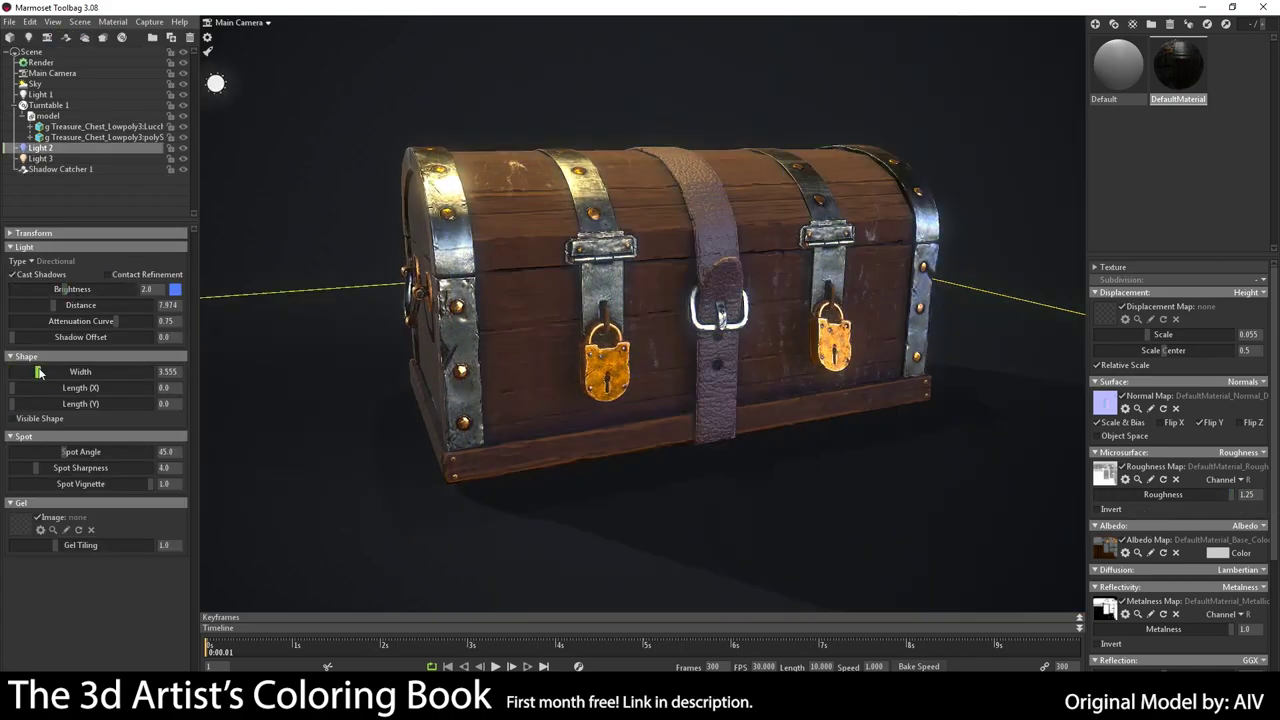
Select Light 3, then review the render, main camera and sky backdrop colour settings.
left_click(53, 159)
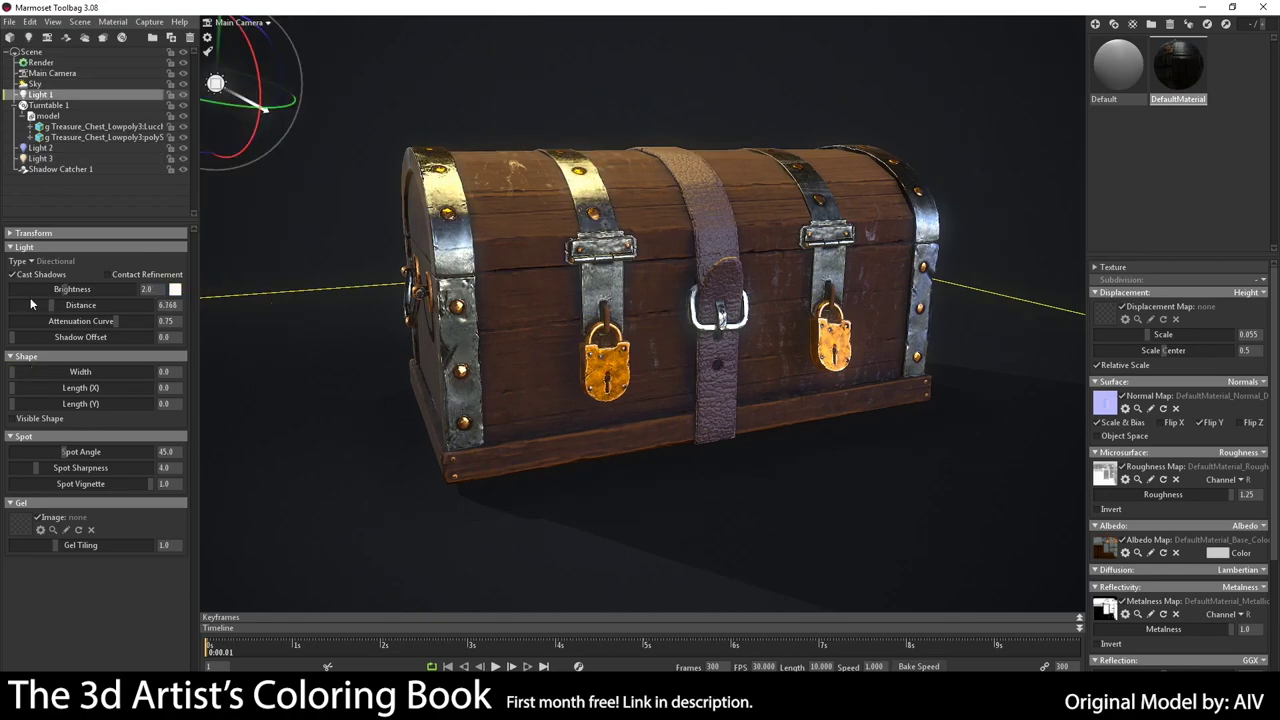
left_click(40, 62)
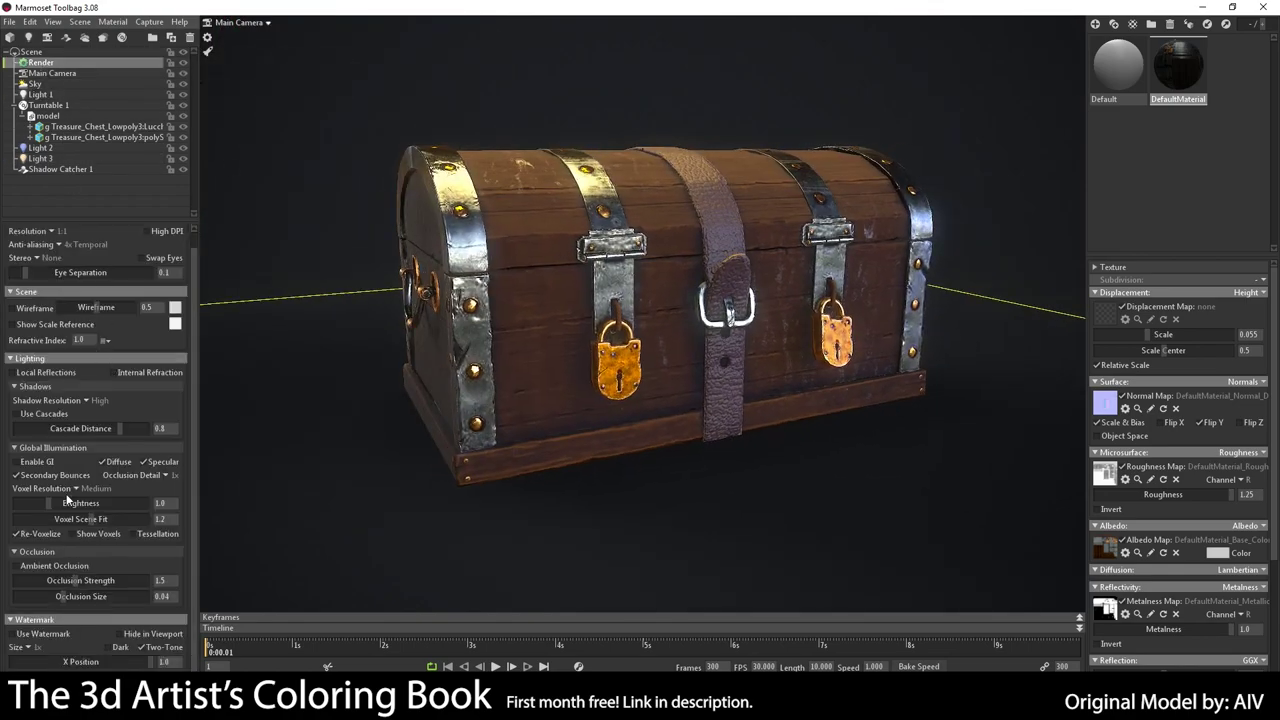
left_click(52, 73)
left_click(35, 83)
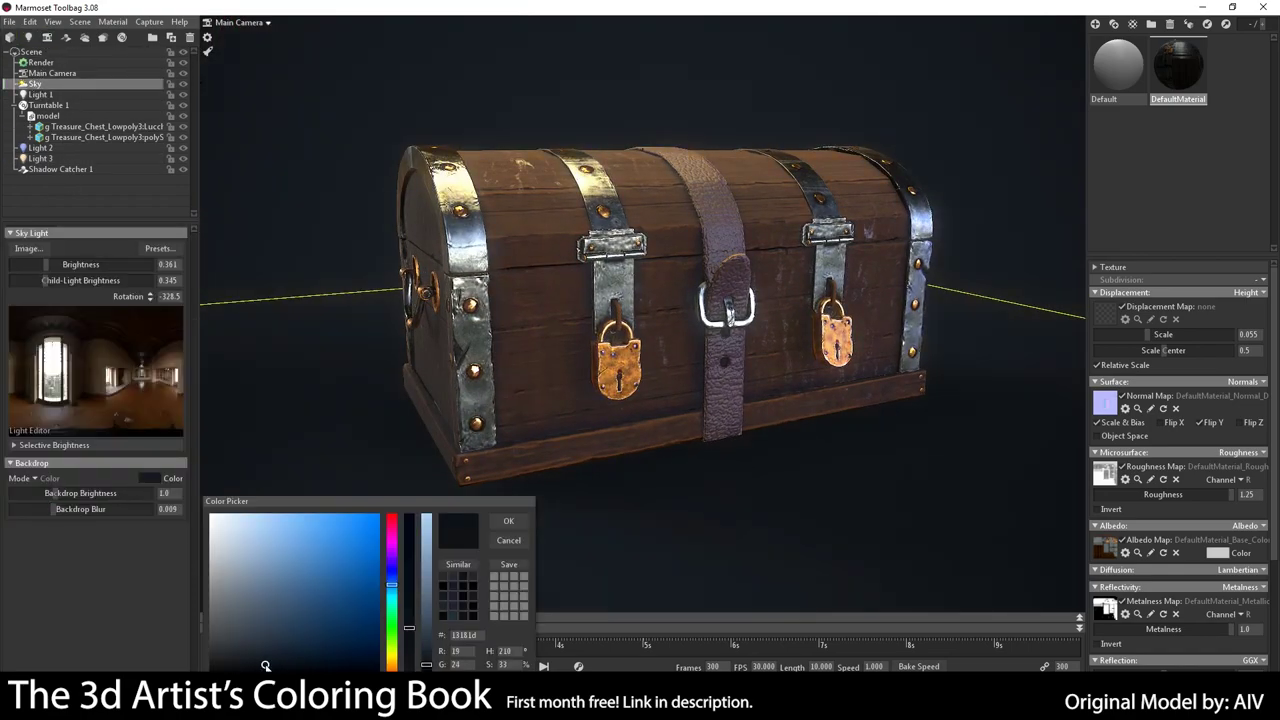
left_click(267, 188)
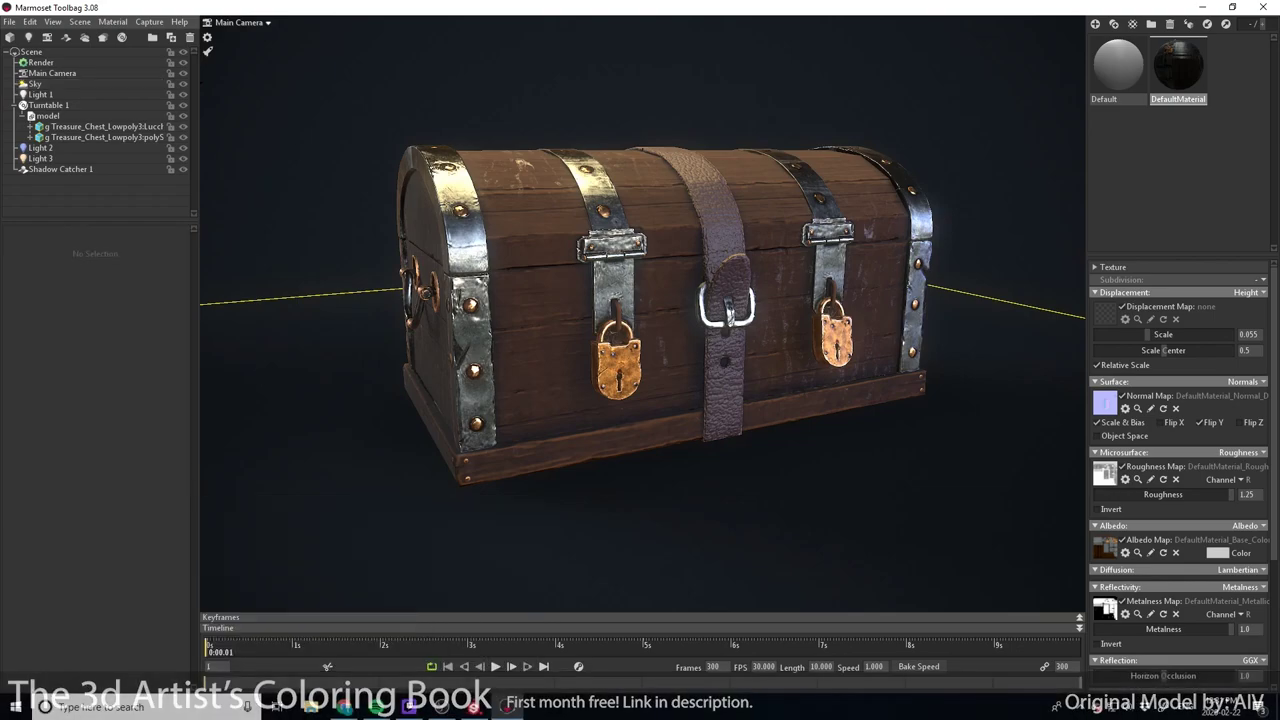